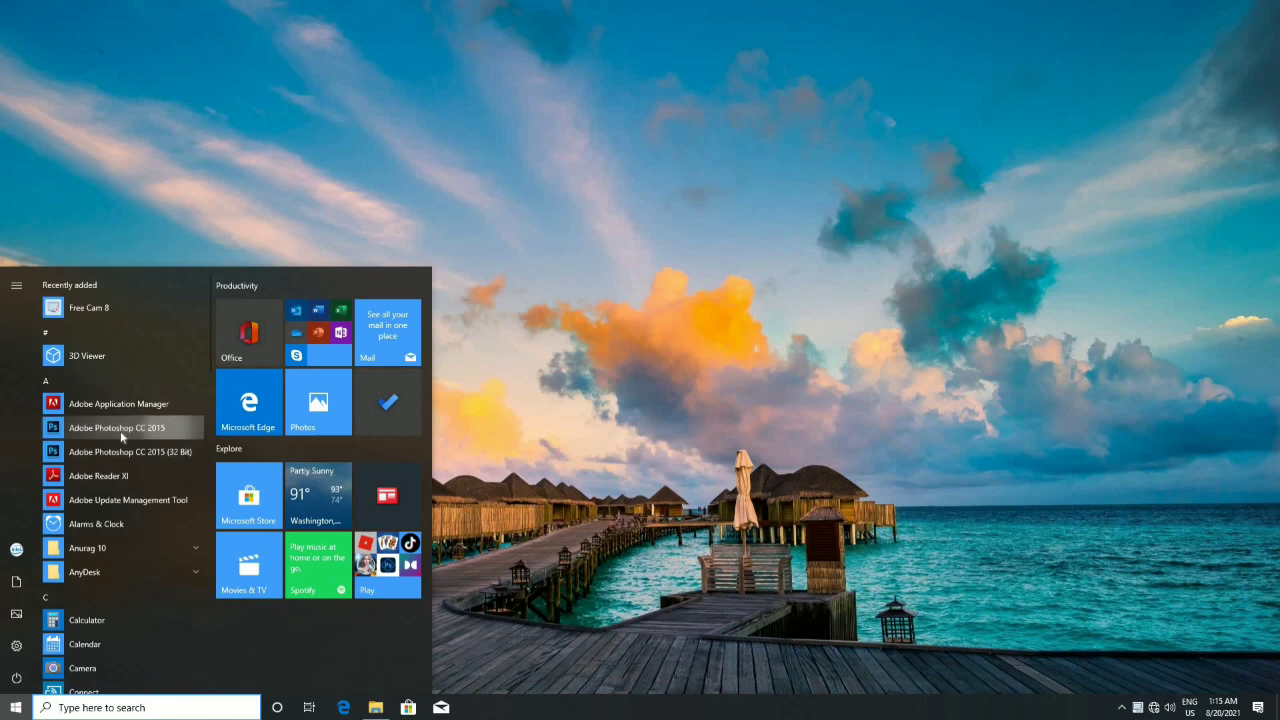
Launch Adobe Photoshop CC 2015 from the Windows Start menu app list
{"action": "left_click", "coordinate": [753, 219]}
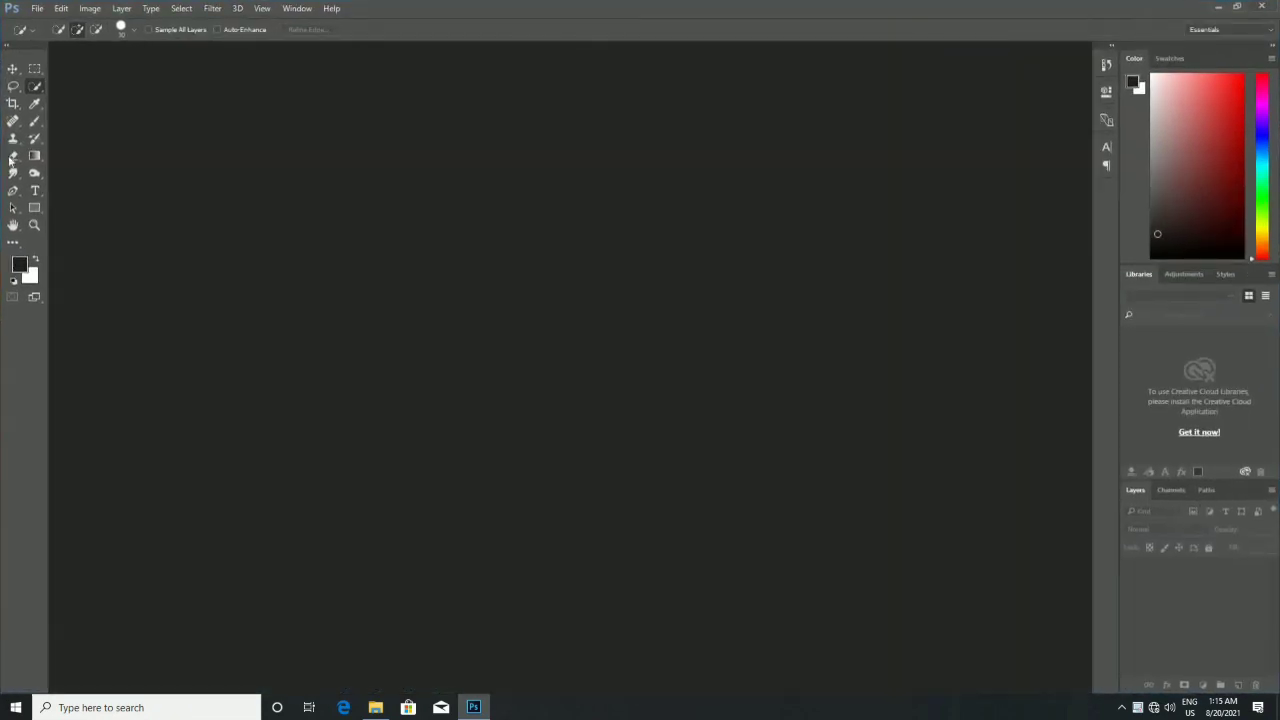
Open the photo IMG_4888.JPG from the New folder on the Desktop
{"action": "left_click", "coordinate": [38, 10]}
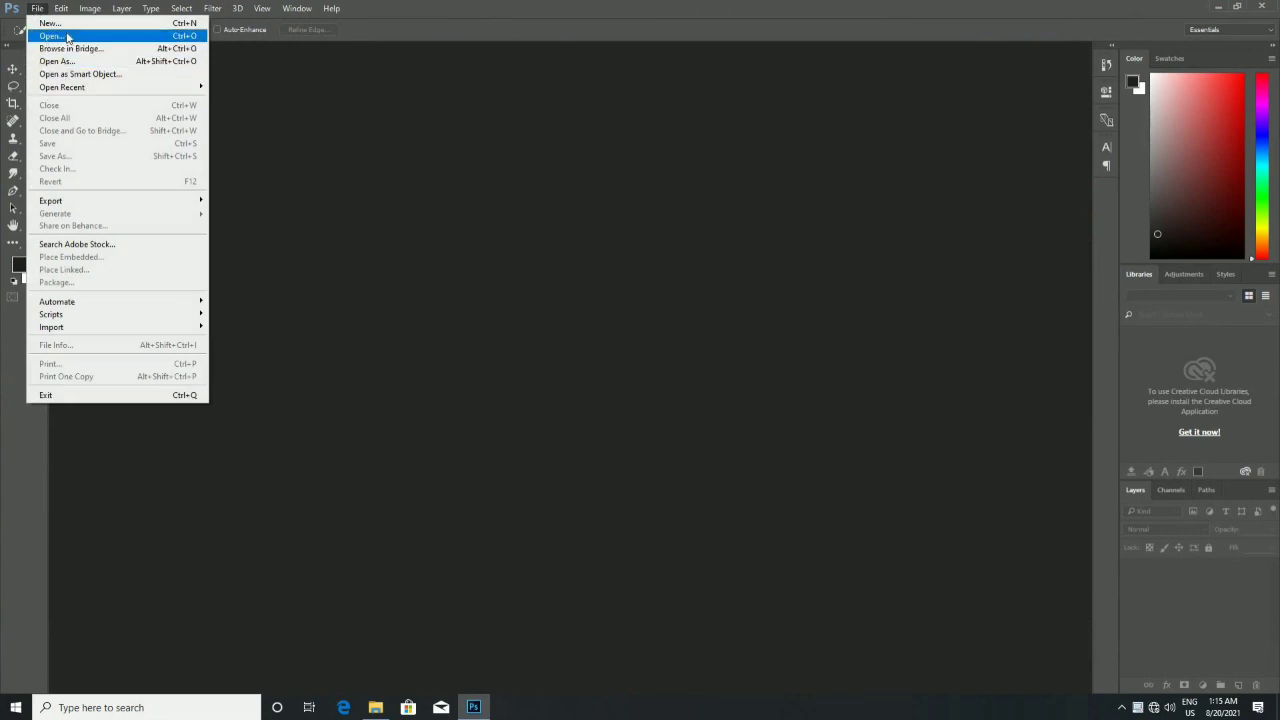
{"action": "left_click", "coordinate": [71, 37]}
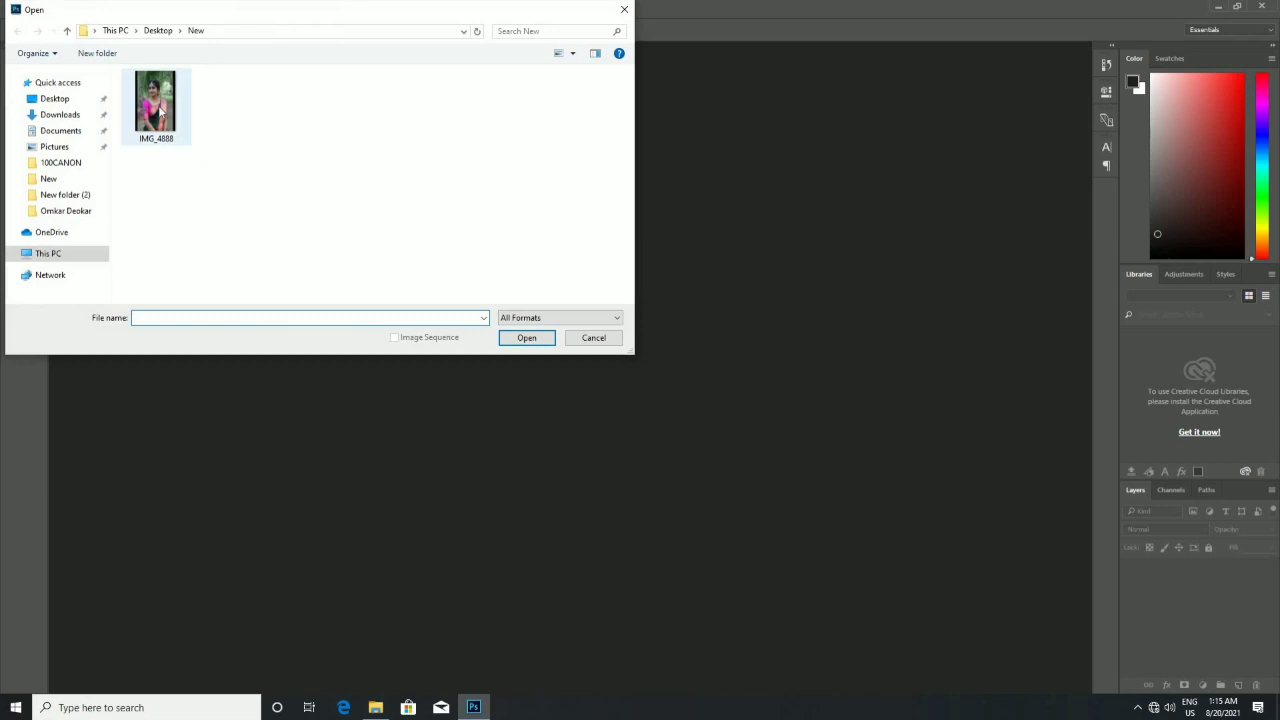
{"action": "left_click", "coordinate": [140, 135]}
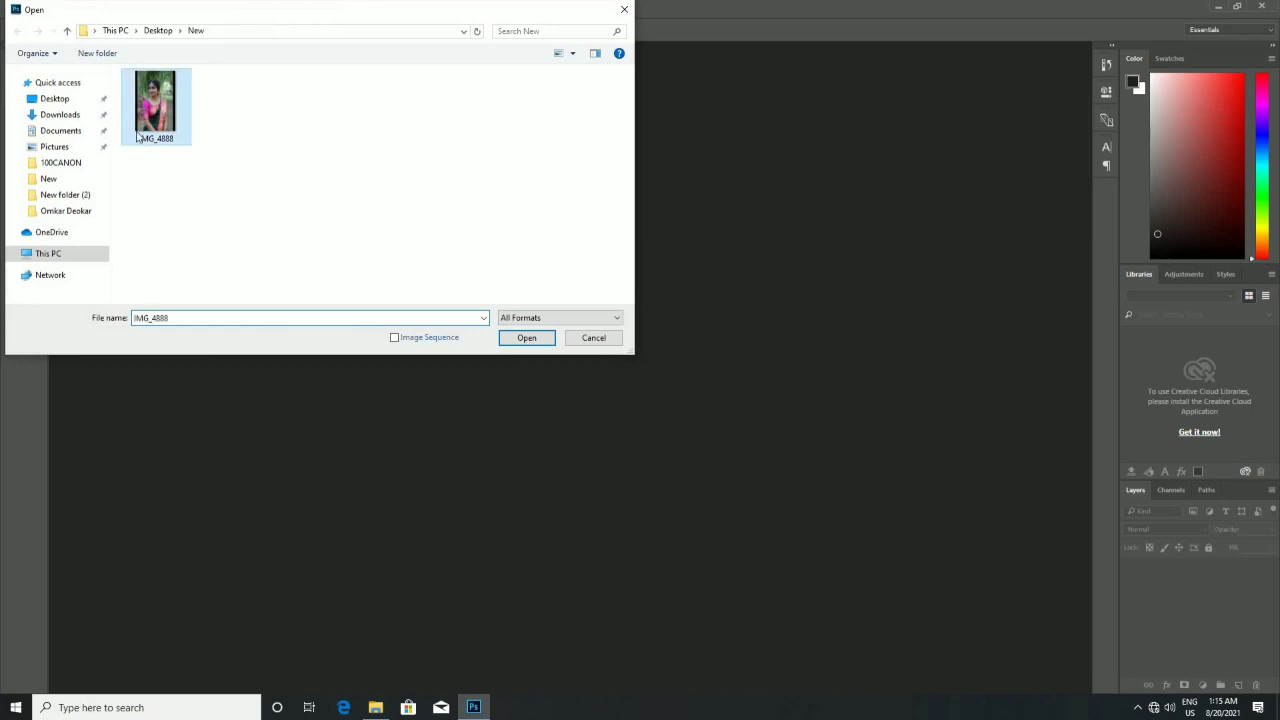
{"action": "left_click", "coordinate": [524, 338]}
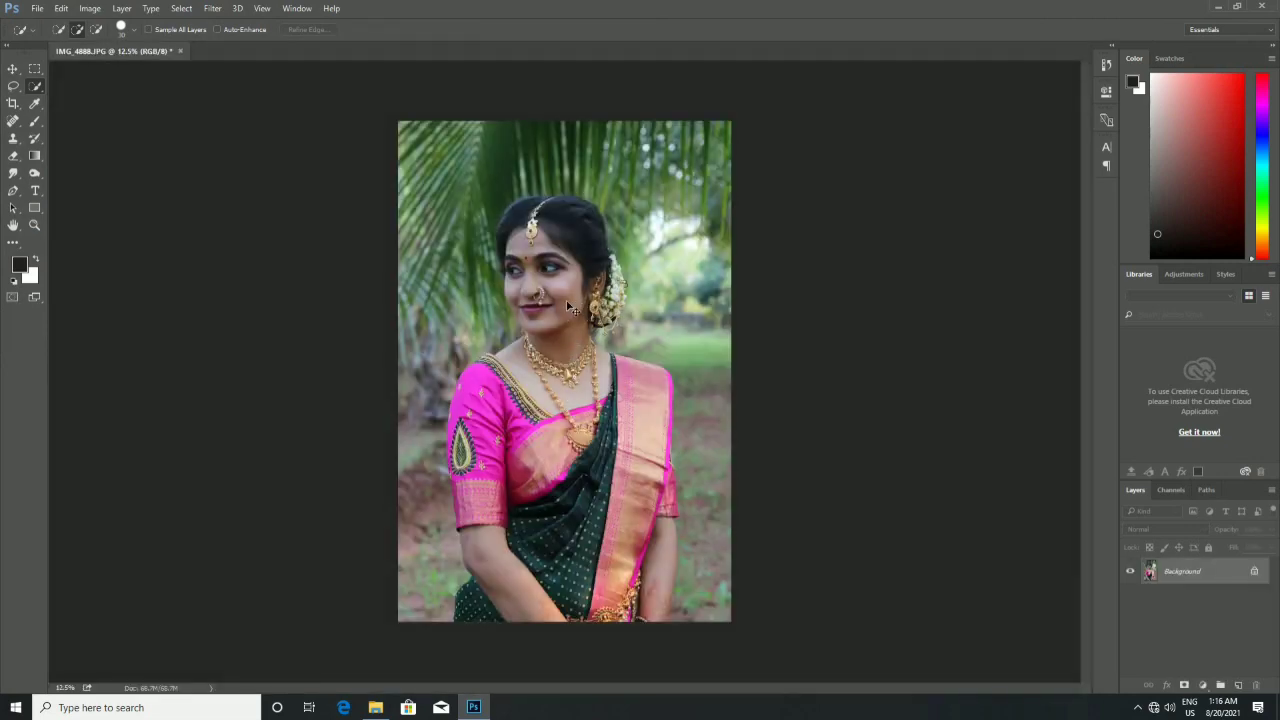
Zoom the portrait from 12.5% to 66.7% and centre the view on the face
{"action": "scroll", "coordinate": [540, 200], "scroll_direction": "up", "scroll_amount": 1}
{"action": "scroll", "coordinate": [548, 200], "scroll_direction": "up", "scroll_amount": 1}
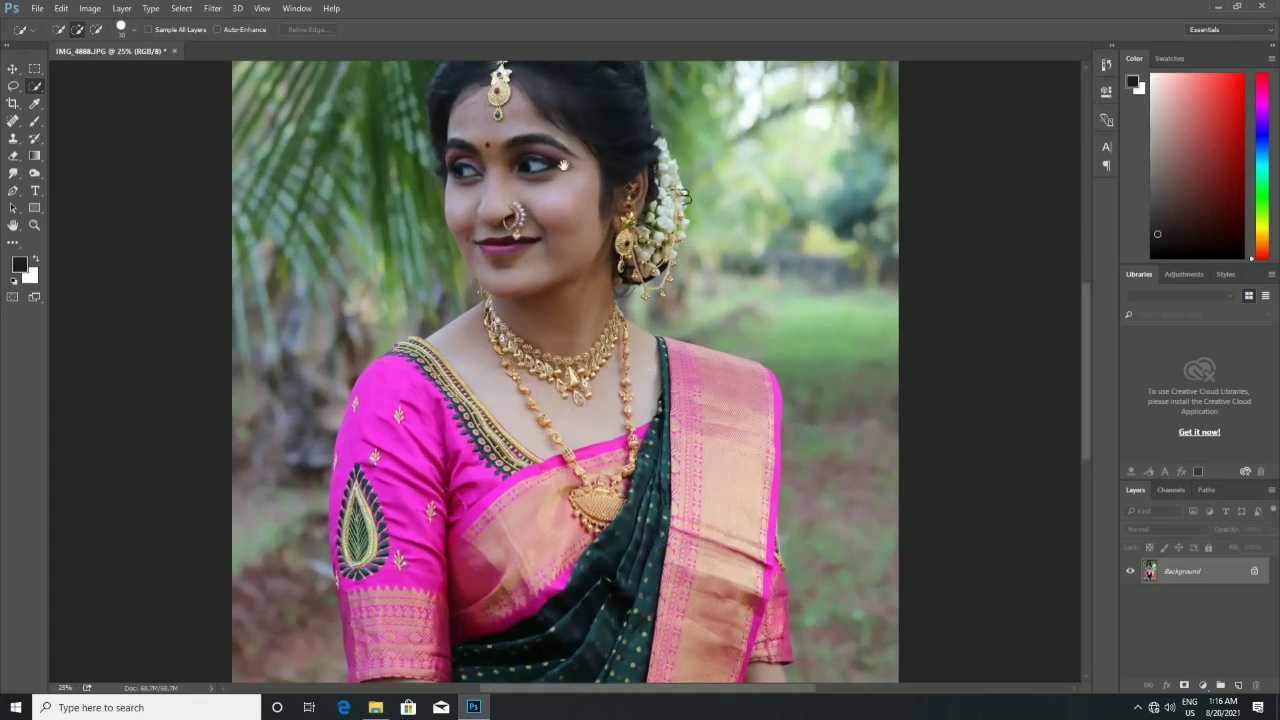
{"action": "scroll", "coordinate": [560, 170], "scroll_direction": "up", "scroll_amount": 1}
{"action": "scroll", "coordinate": [565, 423], "scroll_direction": "up", "scroll_amount": 1}
{"action": "scroll", "coordinate": [566, 400], "scroll_direction": "up", "scroll_amount": 1}
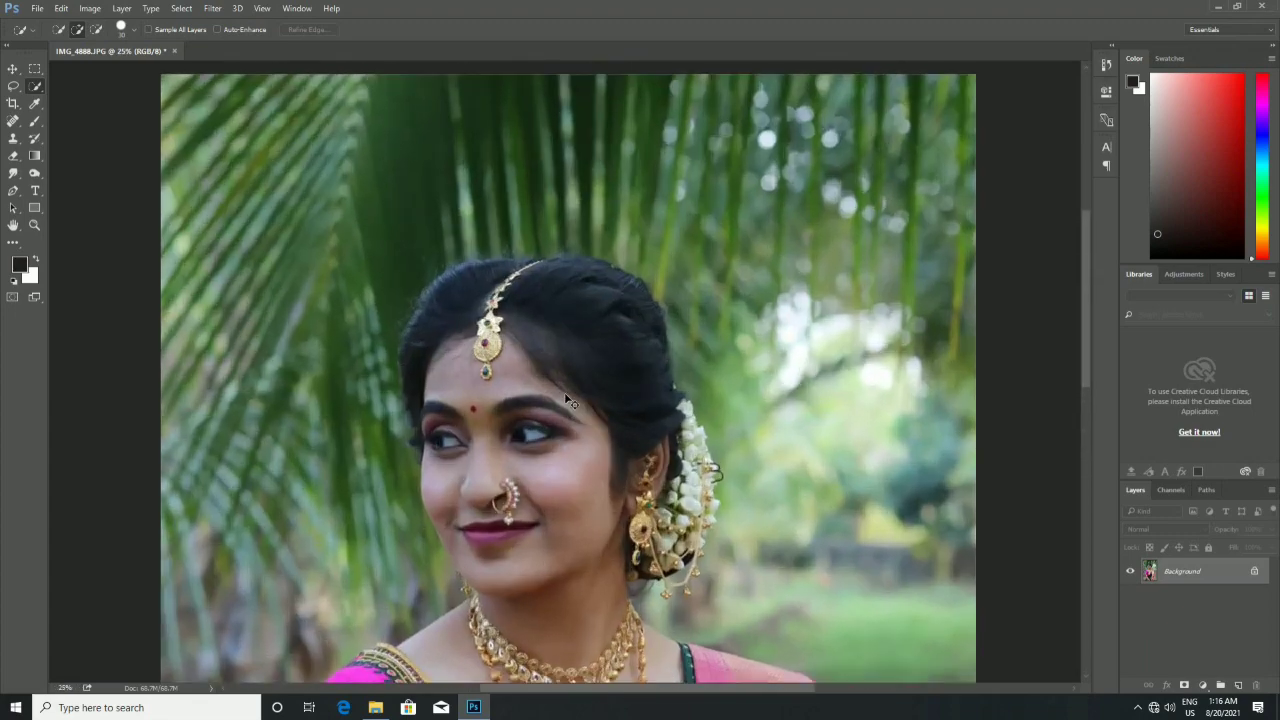
{"action": "scroll", "coordinate": [564, 392], "scroll_direction": "up", "scroll_amount": 1}
{"action": "scroll", "coordinate": [531, 386], "scroll_direction": "up", "scroll_amount": 1}
{"action": "left_click_drag", "start_coordinate": [490, 443], "coordinate": [603, 297]}
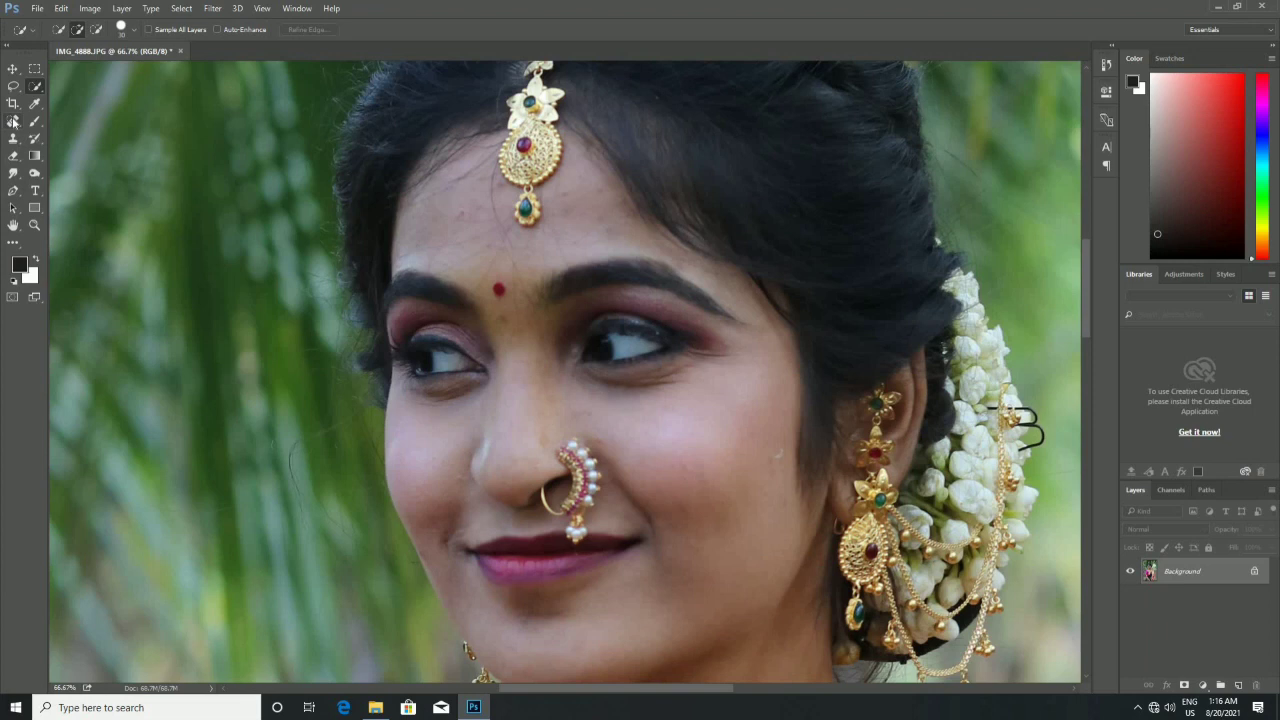
Select the Content-Aware Spot Healing Brush and inspect the face at 100% zoom
{"action": "left_click", "coordinate": [13, 122]}
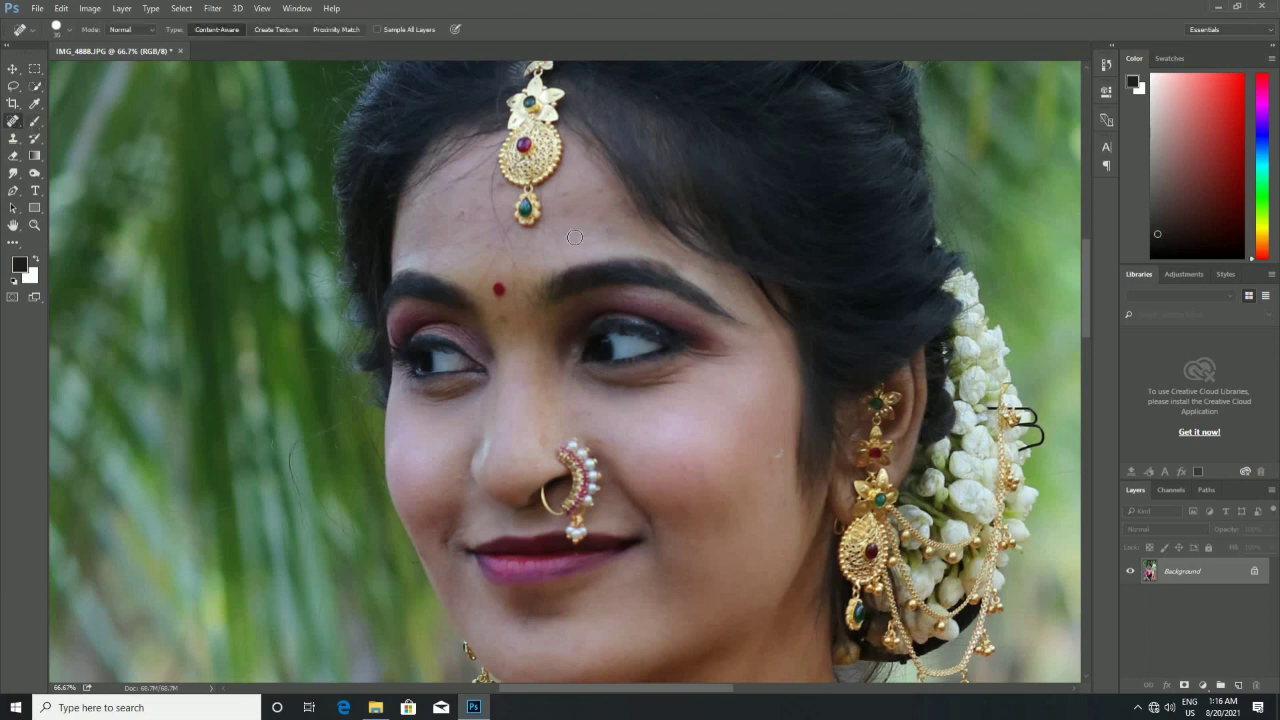
{"action": "key", "text": "ctrl+plus"}
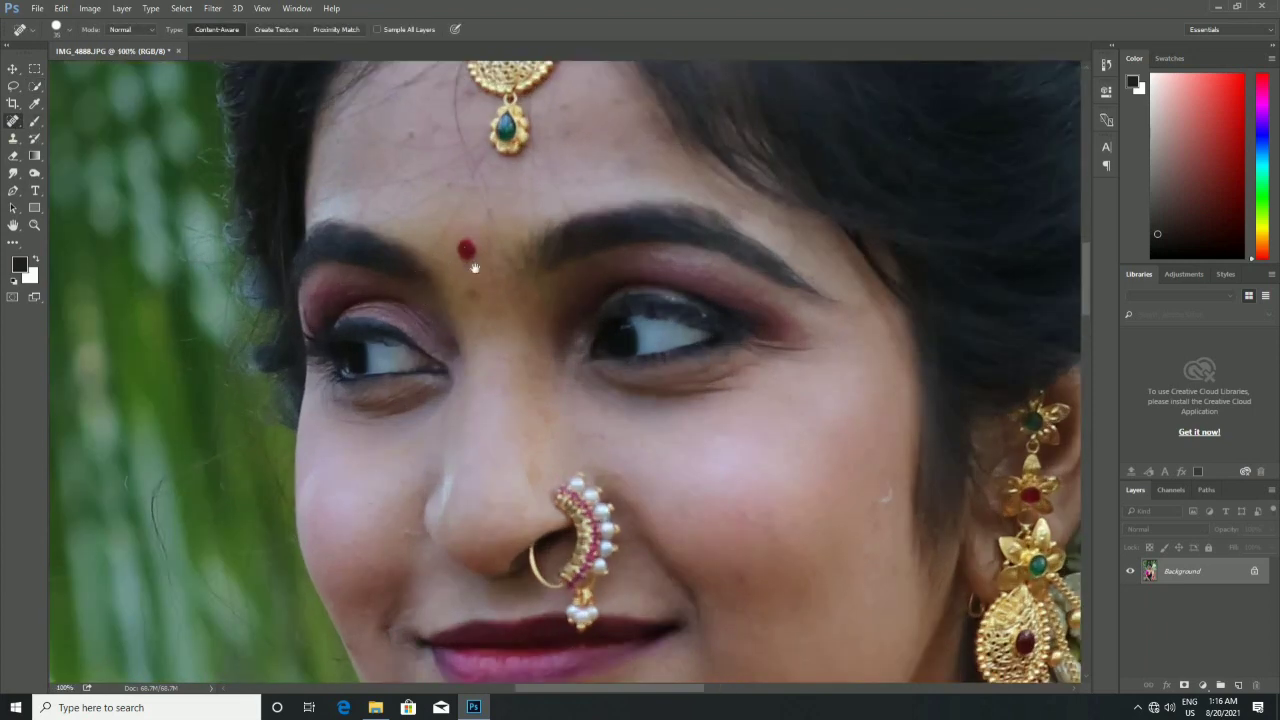
{"action": "left_click_drag", "start_coordinate": [541, 391], "coordinate": [414, 300]}
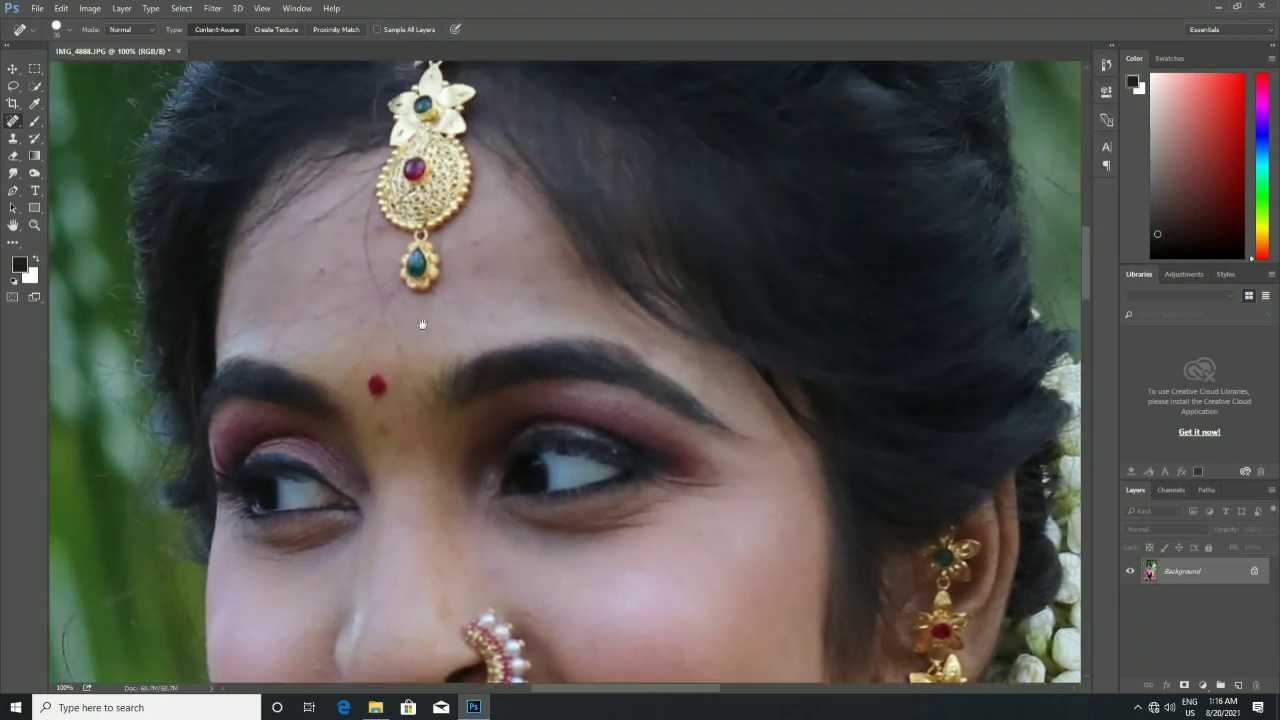
{"action": "left_click_drag", "start_coordinate": [282, 378], "coordinate": [421, 684]}
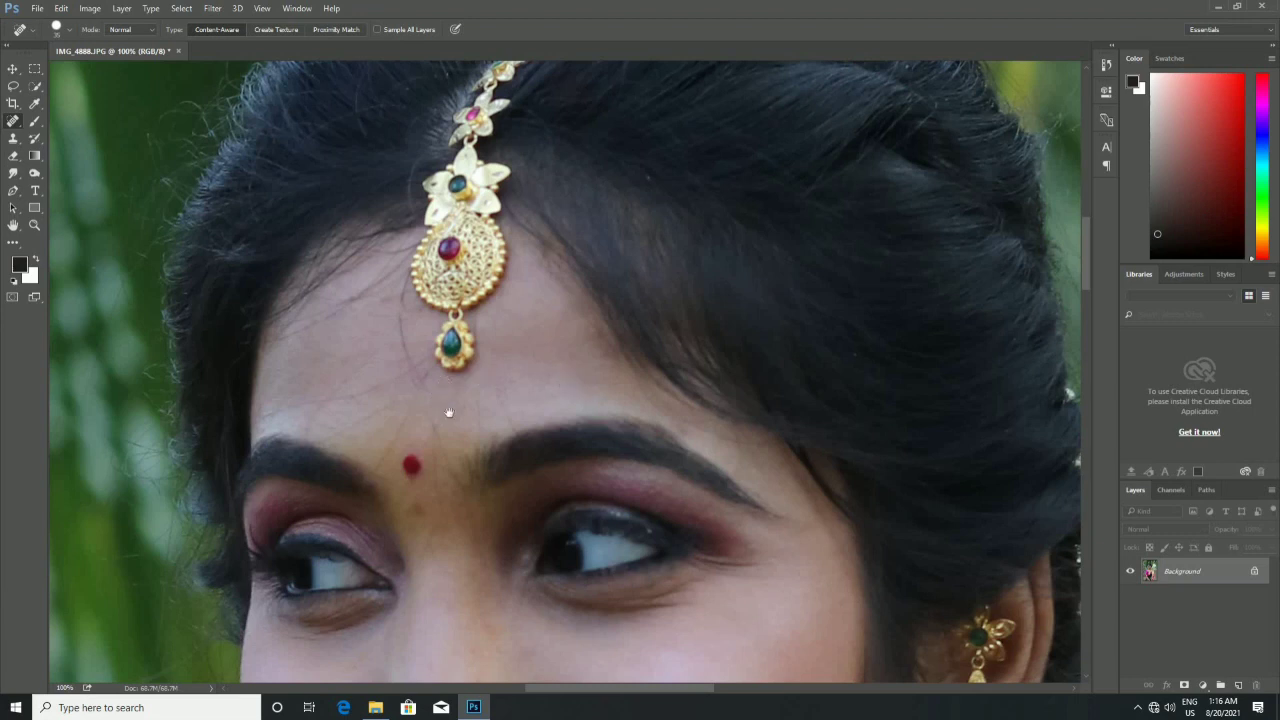
{"action": "left_click_drag", "start_coordinate": [451, 414], "coordinate": [460, 246]}
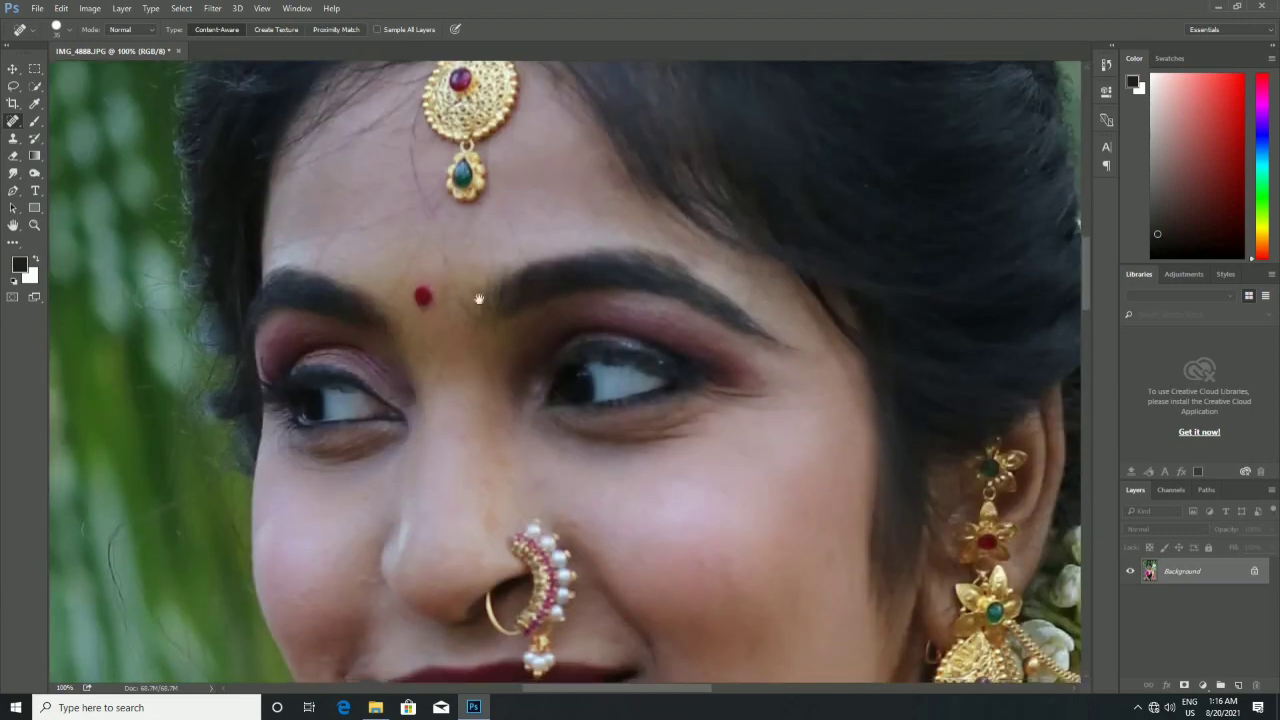
{"action": "left_click_drag", "start_coordinate": [508, 423], "coordinate": [466, 257]}
Heal blemishes on the nose bridge and chin, panning across the lower face
{"action": "left_click_drag", "start_coordinate": [451, 332], "coordinate": [451, 355]}
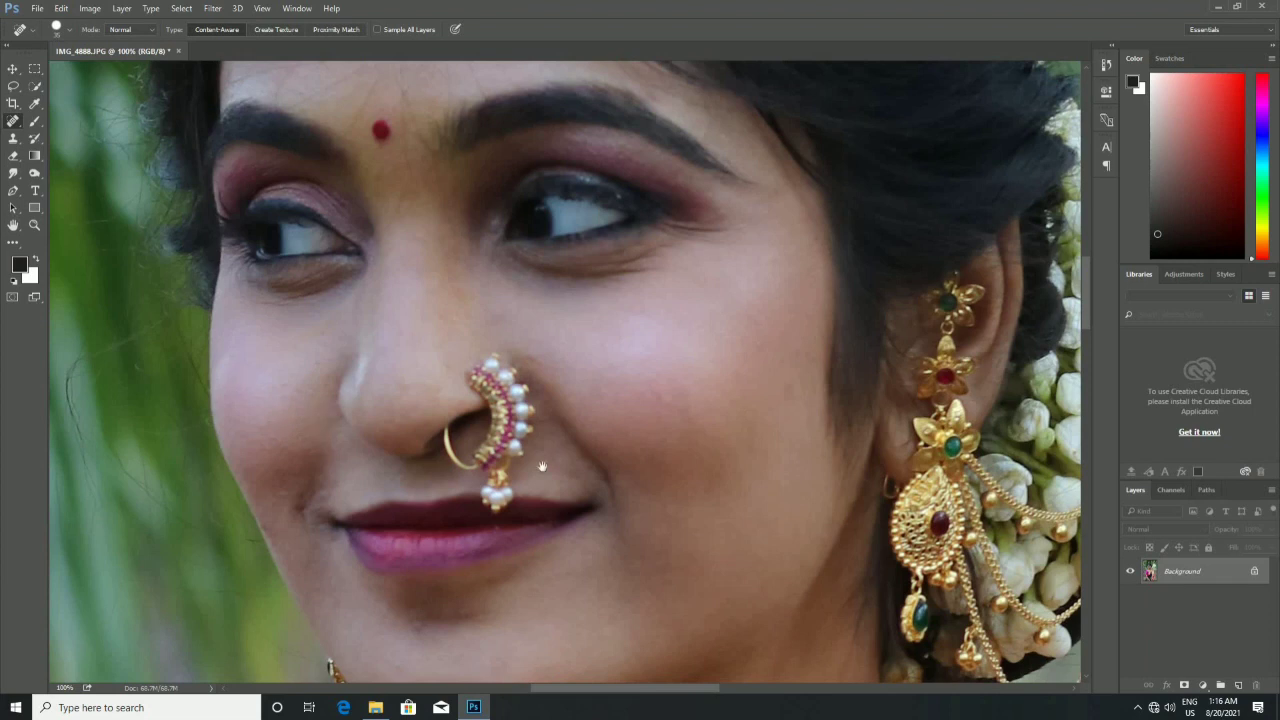
{"action": "left_click_drag", "start_coordinate": [541, 466], "coordinate": [526, 356]}
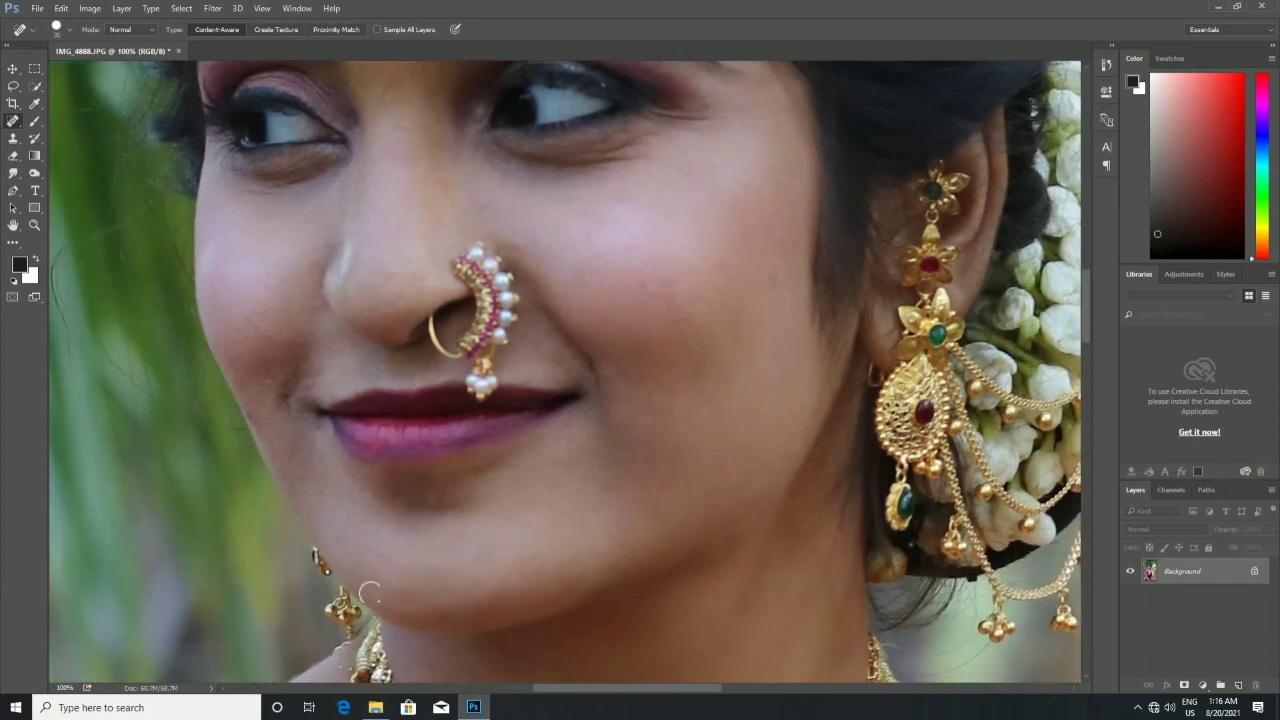
{"action": "left_click", "coordinate": [378, 581]}
{"action": "left_click_drag", "start_coordinate": [572, 480], "coordinate": [590, 478]}
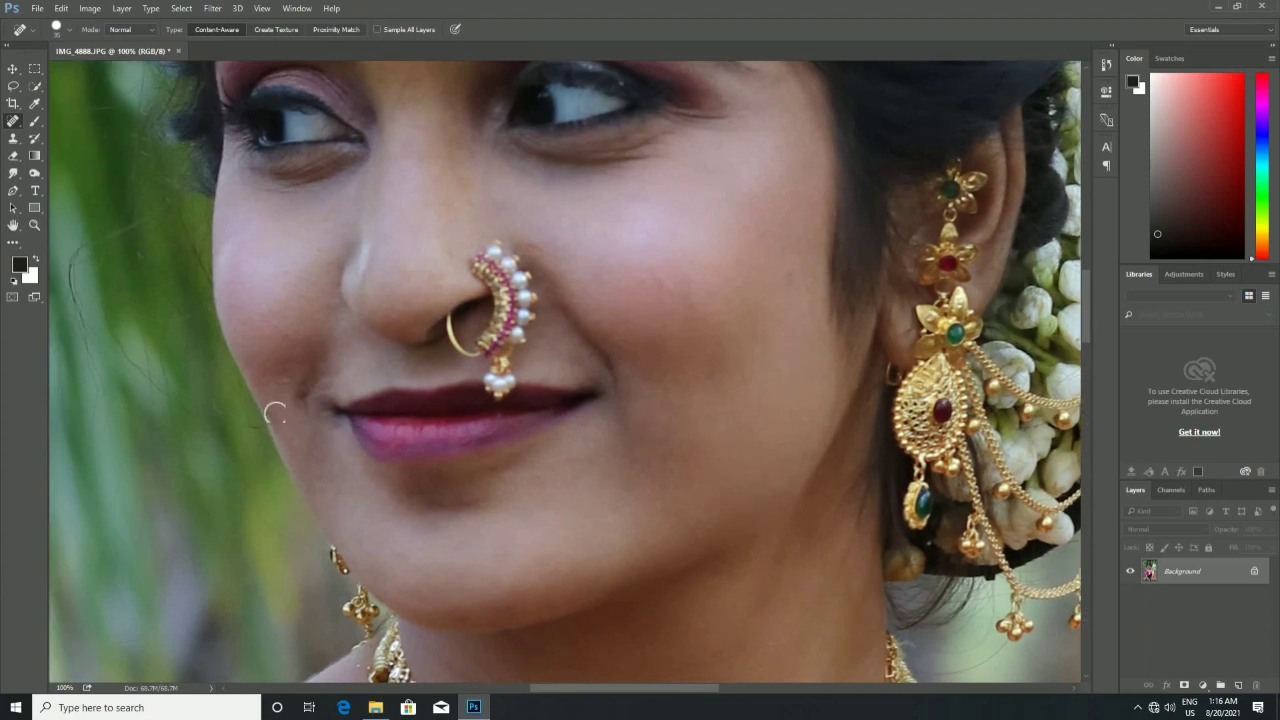
{"action": "left_click_drag", "start_coordinate": [803, 376], "coordinate": [674, 196]}
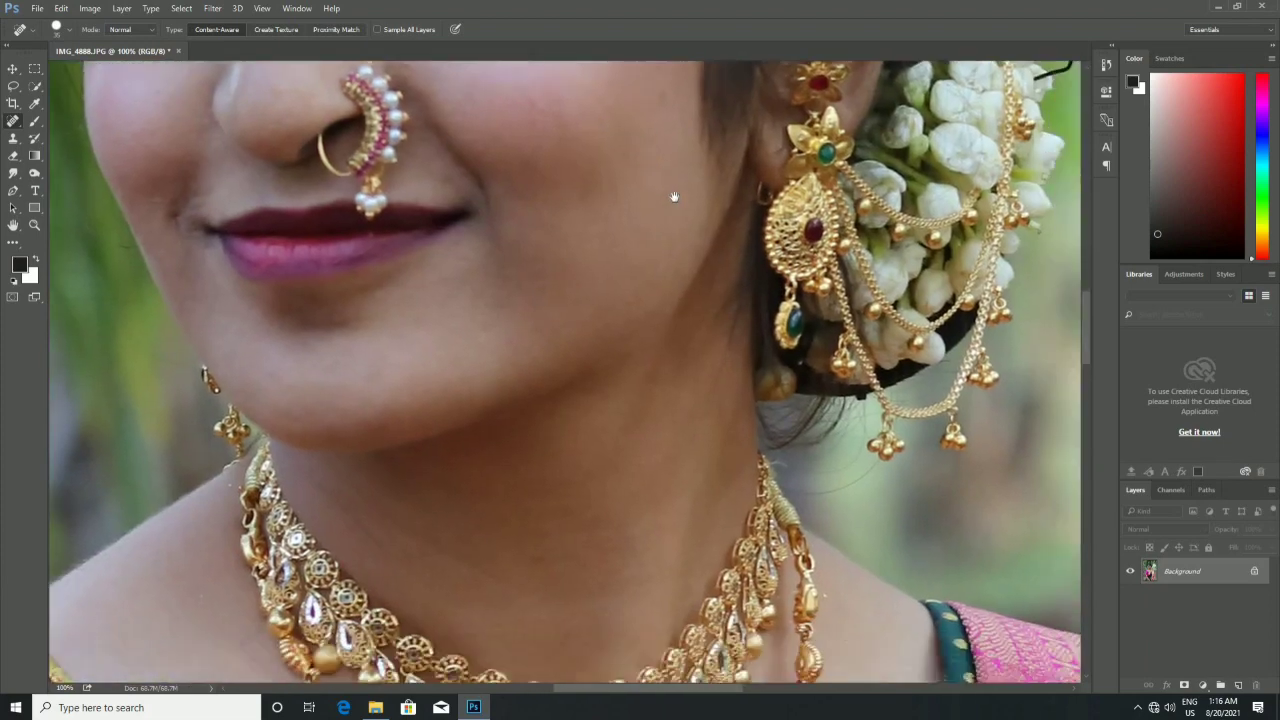
{"action": "scroll", "coordinate": [662, 374], "scroll_direction": "up", "scroll_amount": 5}
{"action": "mouse_move", "coordinate": [651, 289]}
{"action": "left_mouse_down"}
{"action": "mouse_move", "coordinate": [609, 363]}
{"action": "mouse_move", "coordinate": [561, 349]}
{"action": "left_mouse_up"}
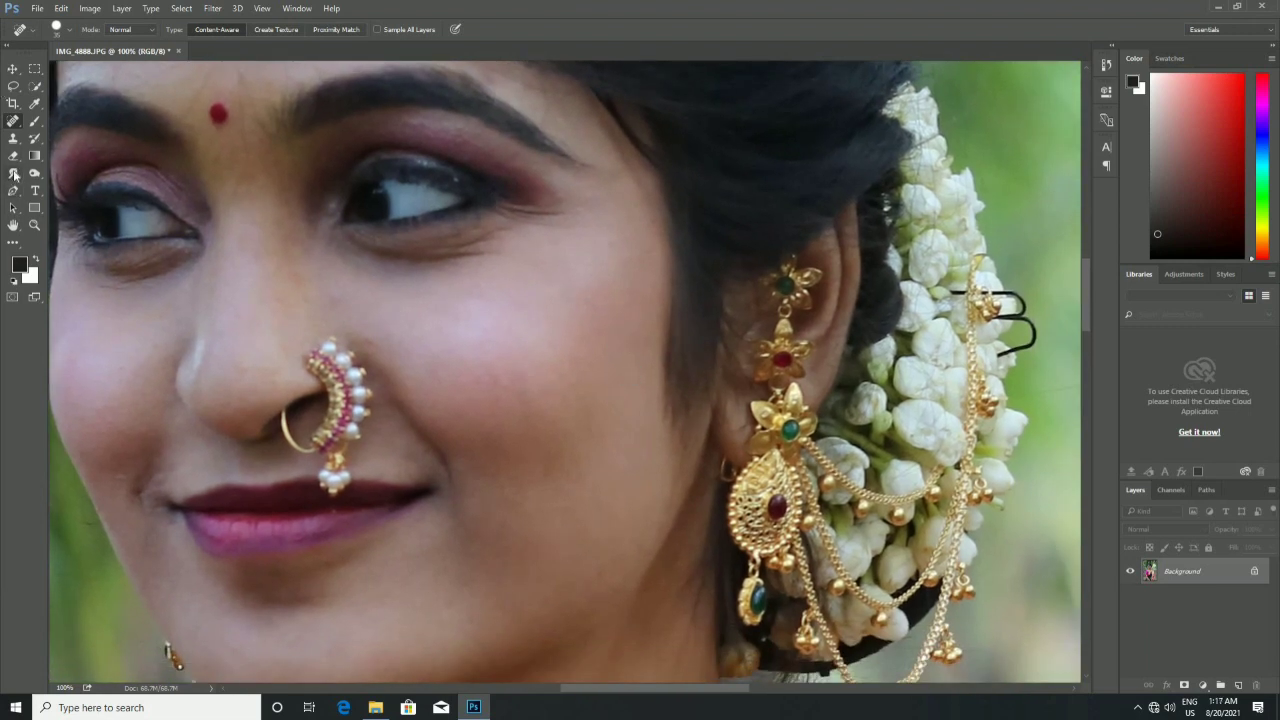
Set up the Smudge tool at 8% strength with a 65 px brush enlarged to 125
{"action": "left_click", "coordinate": [13, 173]}
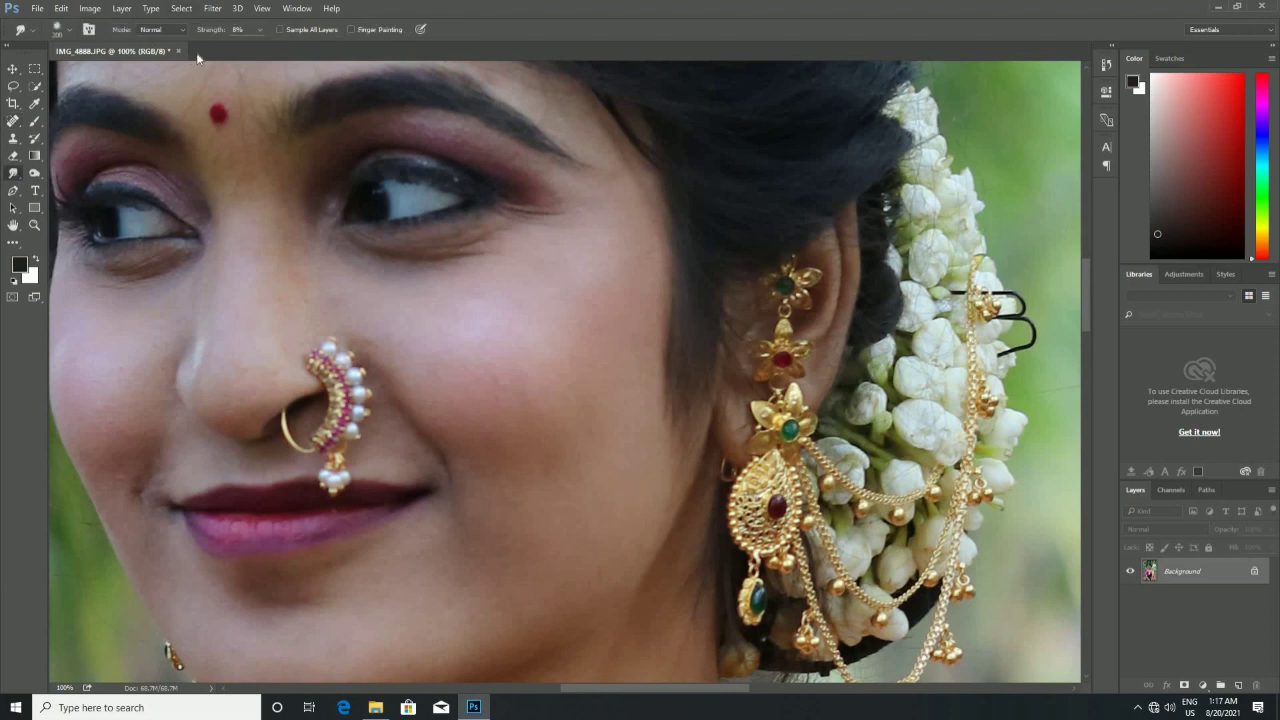
{"action": "left_click", "coordinate": [62, 30]}
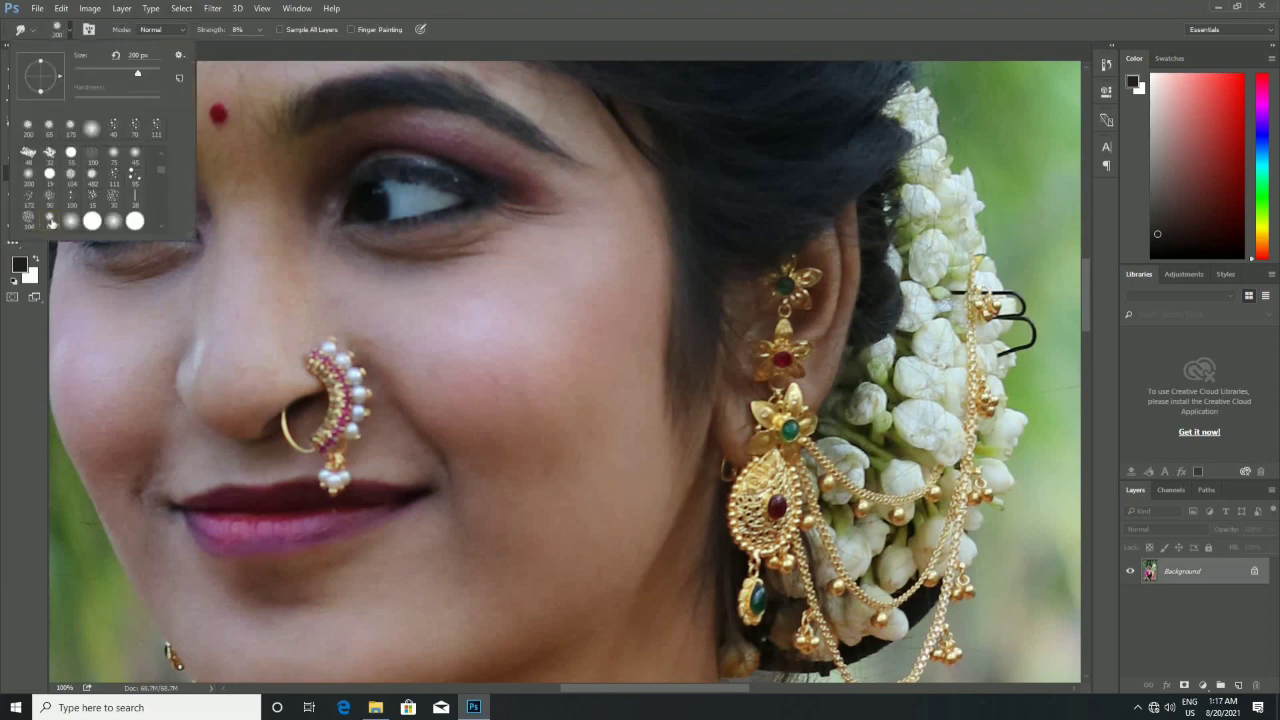
{"action": "left_click", "coordinate": [50, 220]}
{"action": "left_click", "coordinate": [440, 281]}
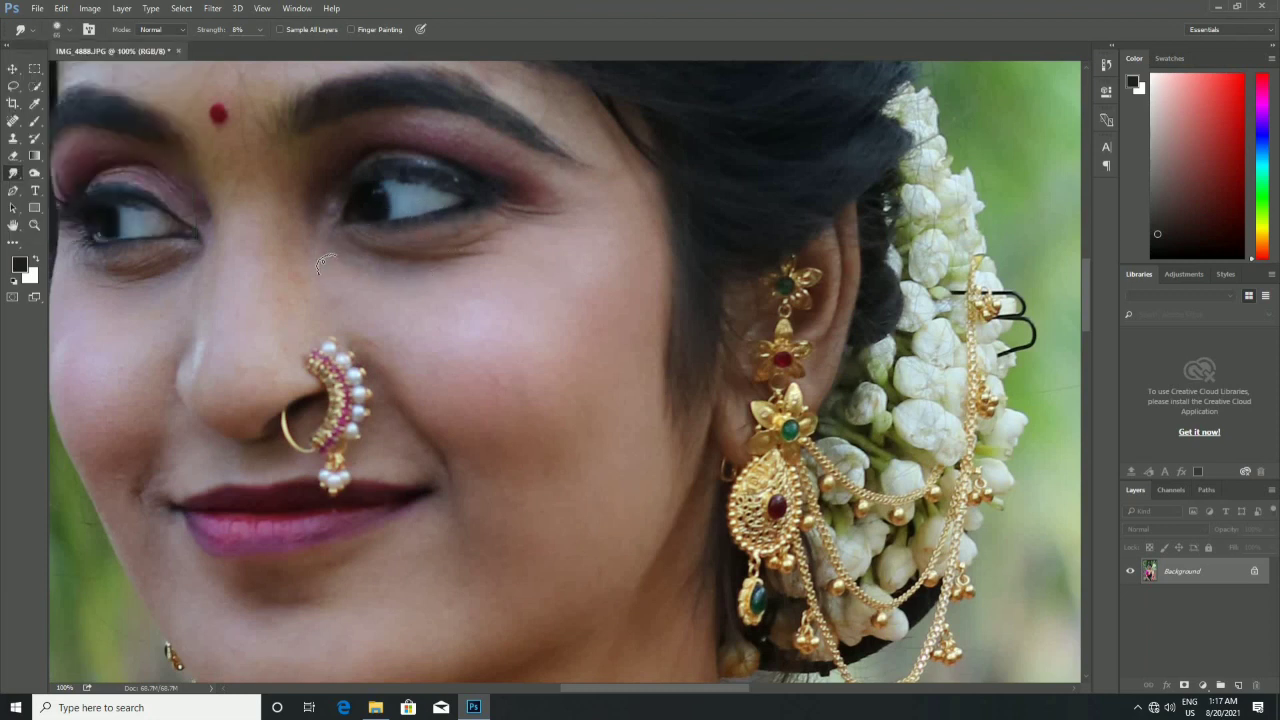
{"action": "key", "text": "bracketright"}
{"action": "key", "text": "bracketright"}
{"action": "key", "text": "bracketright"}
Smudge the chin and neck skin, resizing the brush to 100
{"action": "left_click_drag", "start_coordinate": [508, 543], "coordinate": [580, 363]}
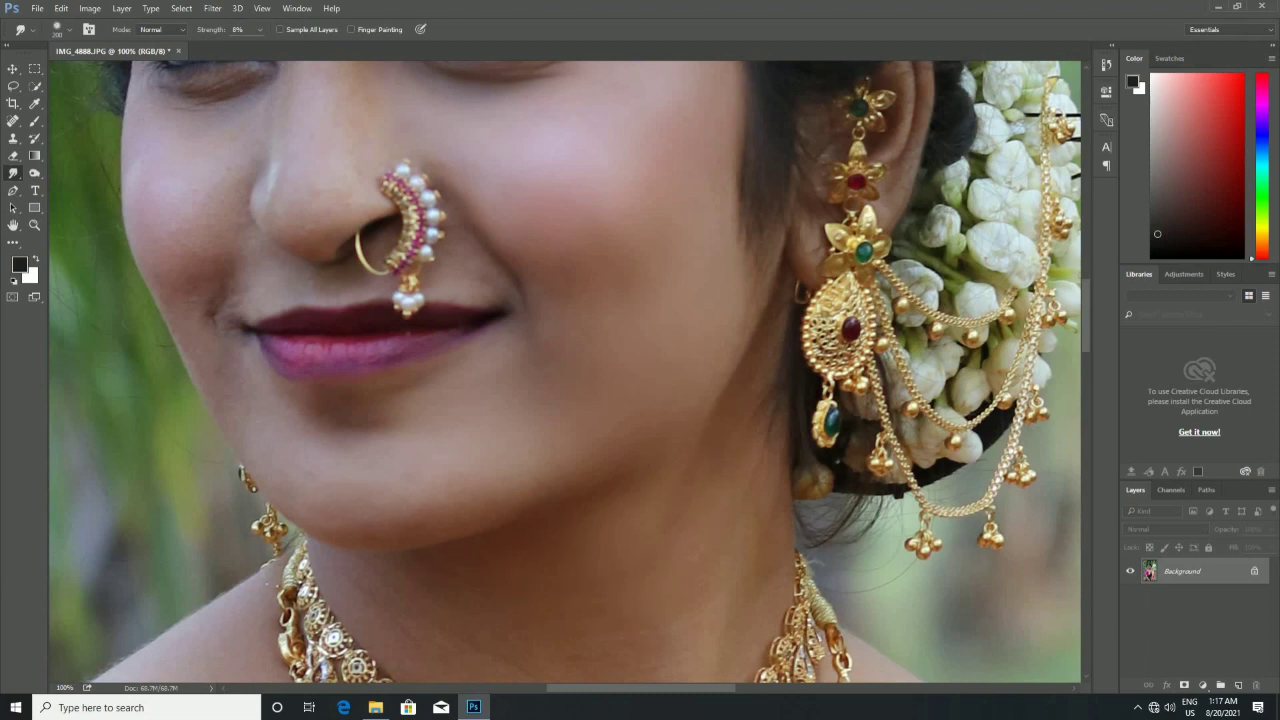
{"action": "left_click_drag", "start_coordinate": [384, 436], "coordinate": [522, 483]}
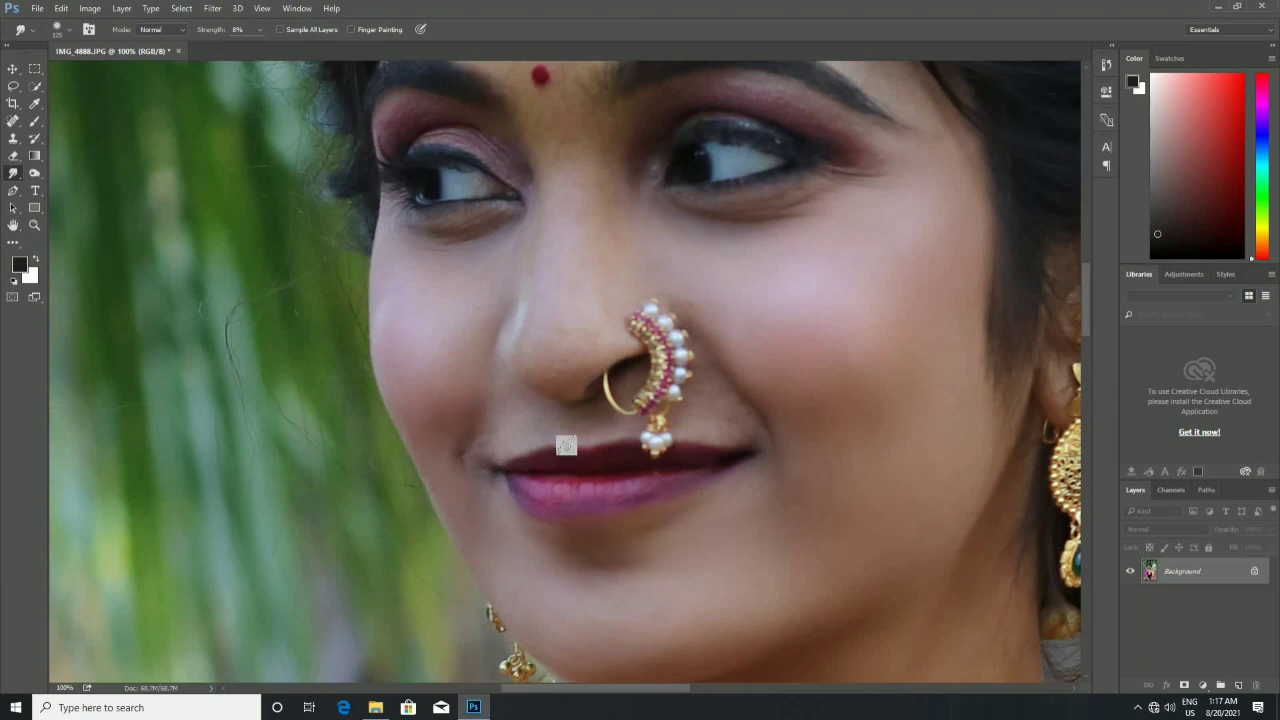
{"action": "key", "text": "bracketleft"}
{"action": "key", "text": "bracketleft"}
{"action": "key", "text": "bracketleft"}
{"action": "key", "text": "bracketright"}
{"action": "key", "text": "bracketright"}
Smooth the forehead, nose and lip-area skin, enlarging the brush slightly
{"action": "left_click_drag", "start_coordinate": [611, 243], "coordinate": [629, 408]}
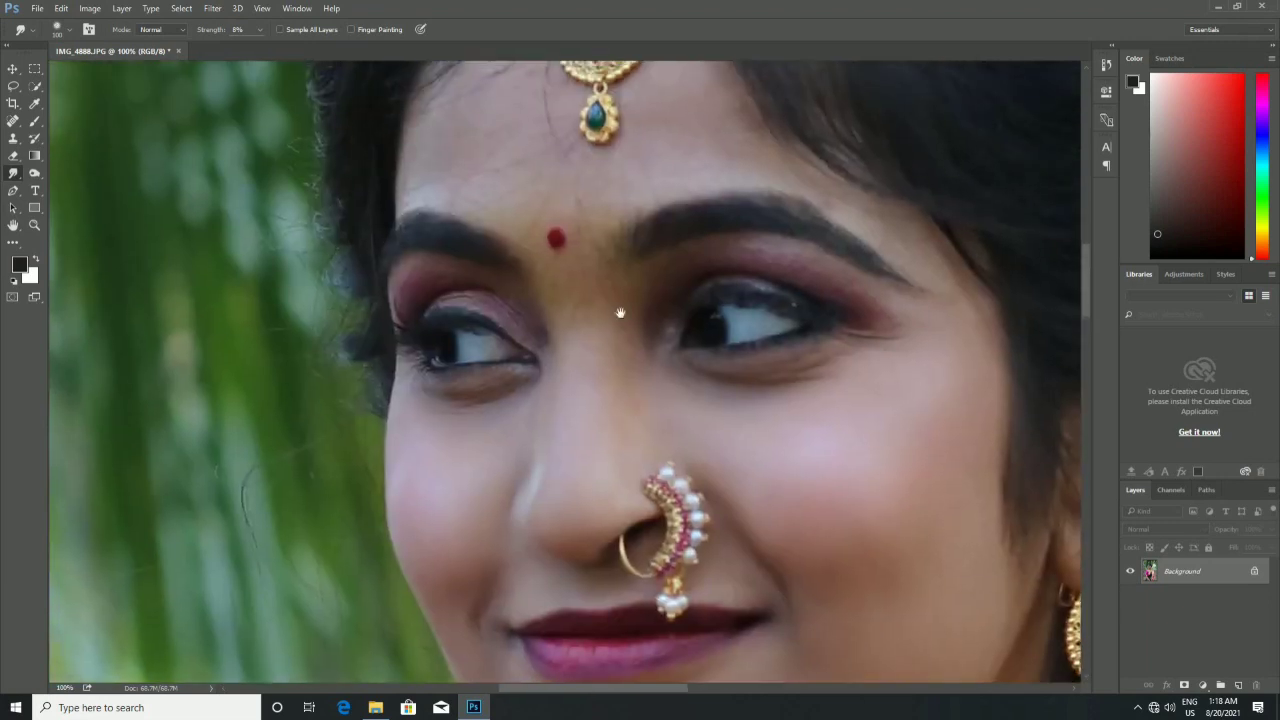
{"action": "left_click_drag", "start_coordinate": [620, 309], "coordinate": [613, 383]}
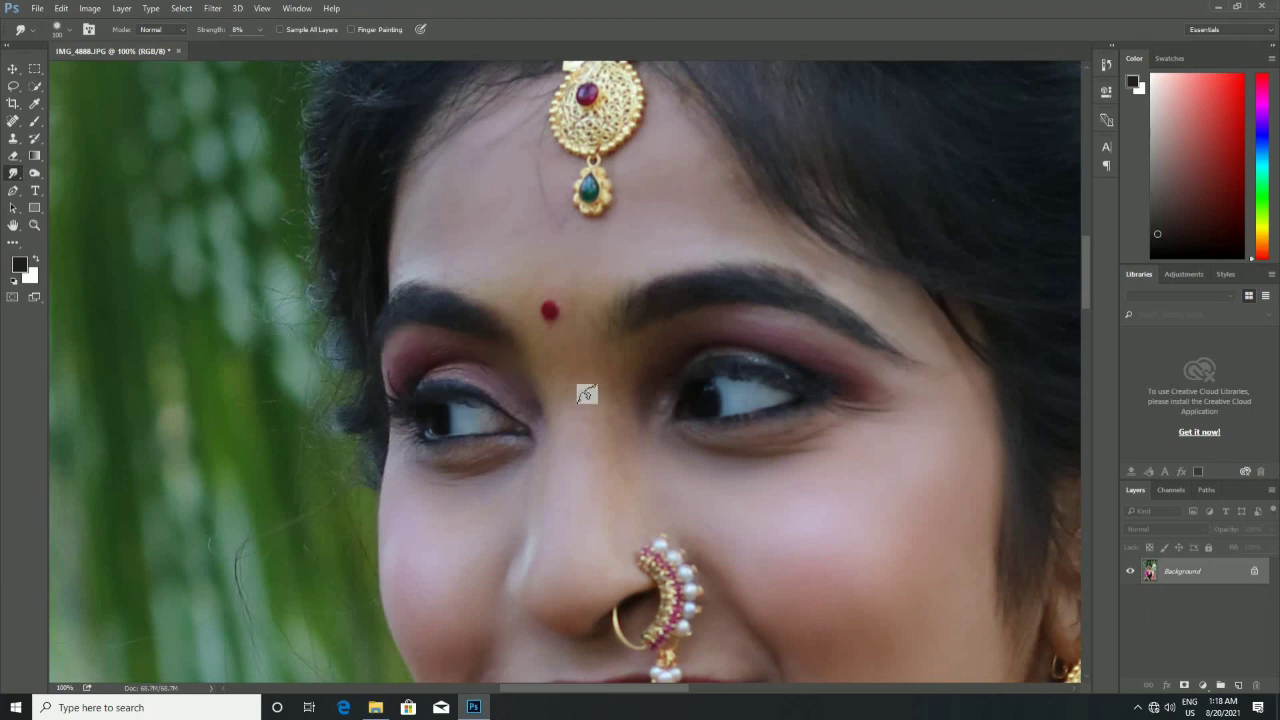
{"action": "scroll", "coordinate": [586, 303], "scroll_direction": "down", "scroll_amount": 5}
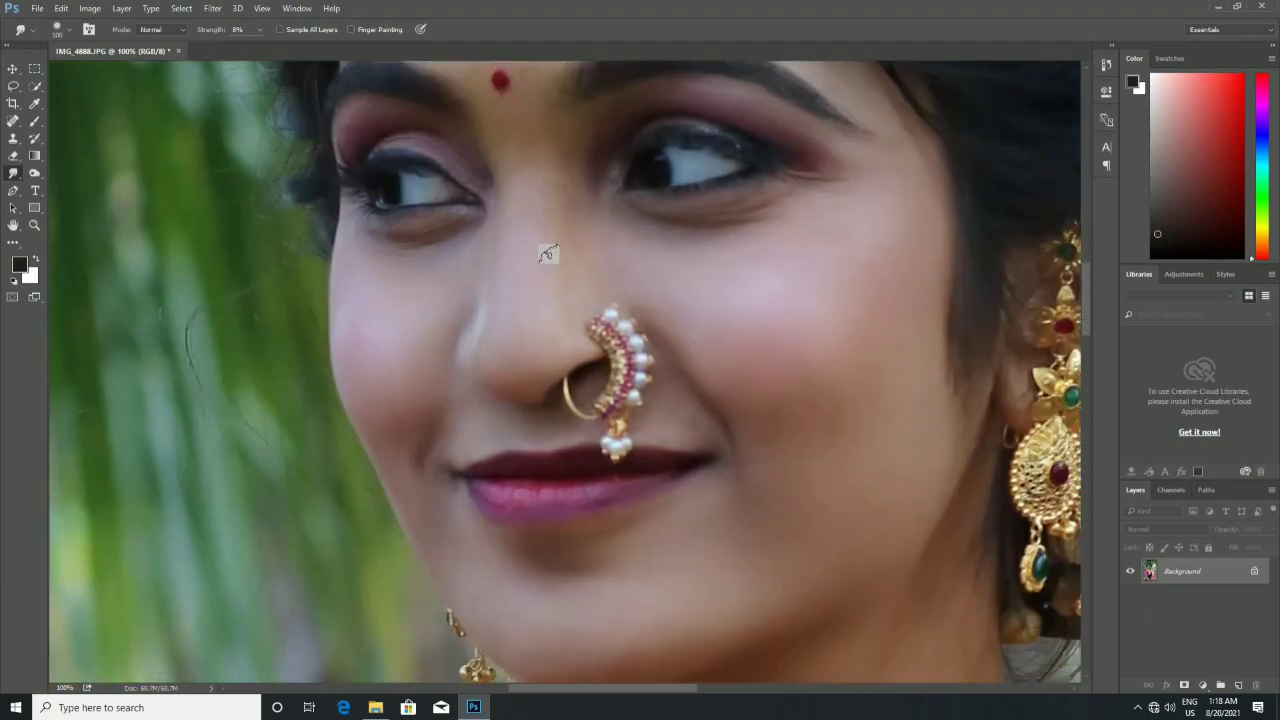
{"action": "left_click_drag", "start_coordinate": [766, 417], "coordinate": [705, 226]}
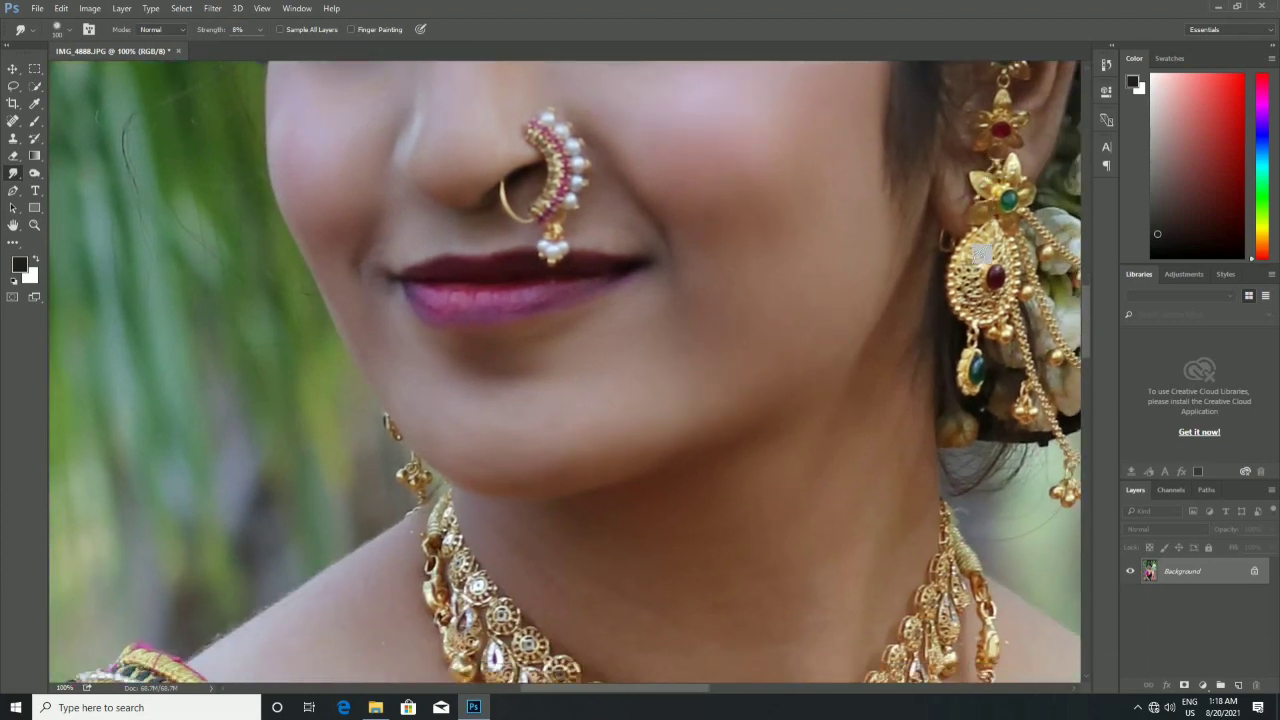
{"action": "scroll", "coordinate": [986, 216], "scroll_direction": "up", "scroll_amount": 5}
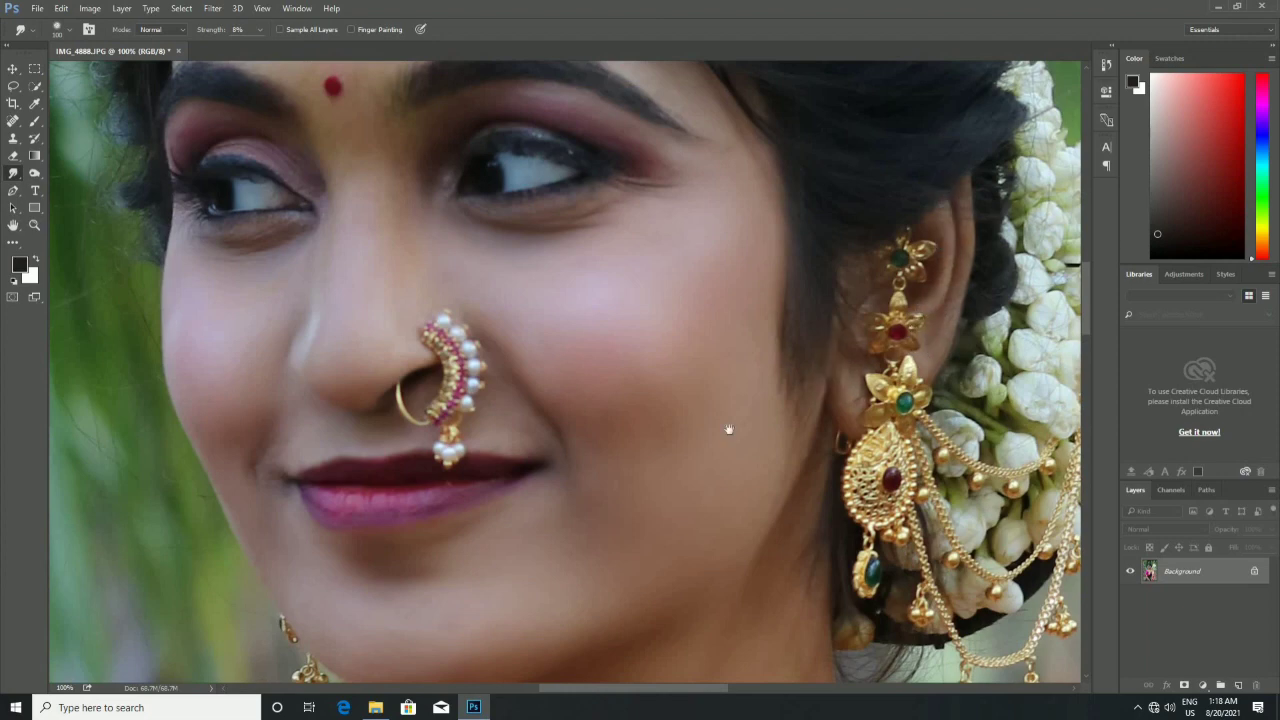
{"action": "scroll", "coordinate": [690, 300], "scroll_direction": "down", "scroll_amount": 5}
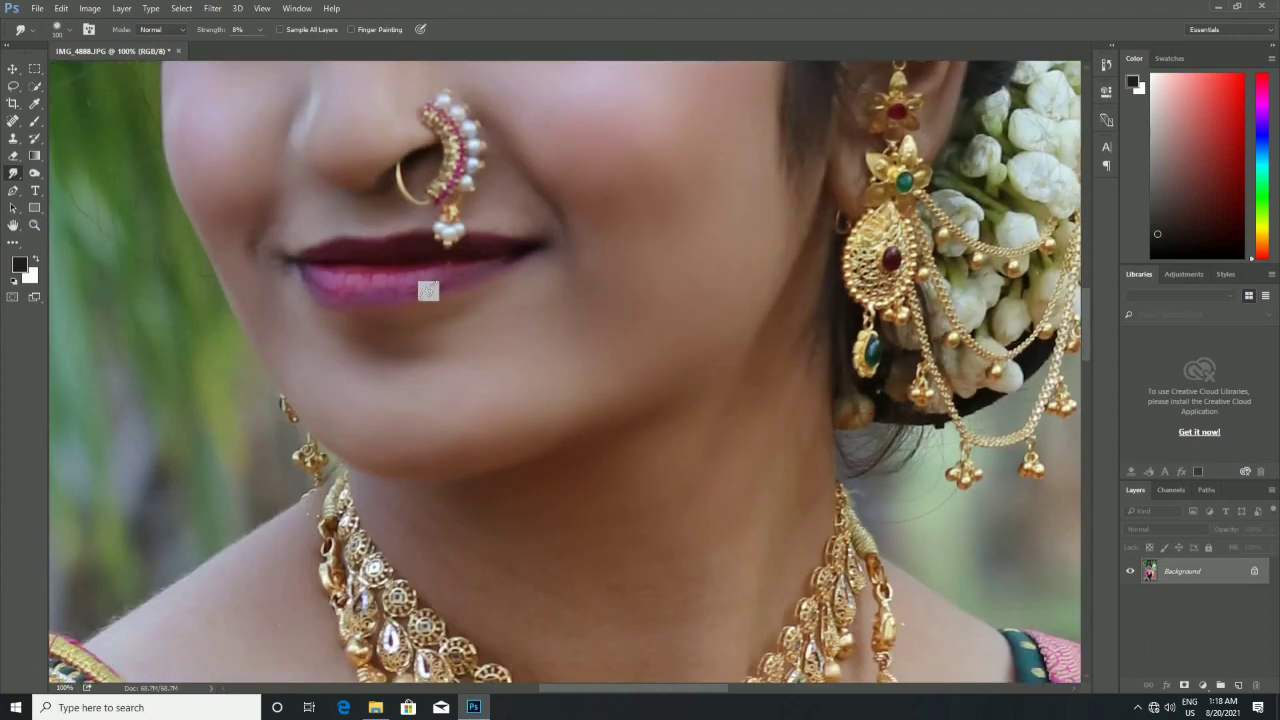
{"action": "scroll", "coordinate": [690, 300], "scroll_direction": "down", "scroll_amount": 4}
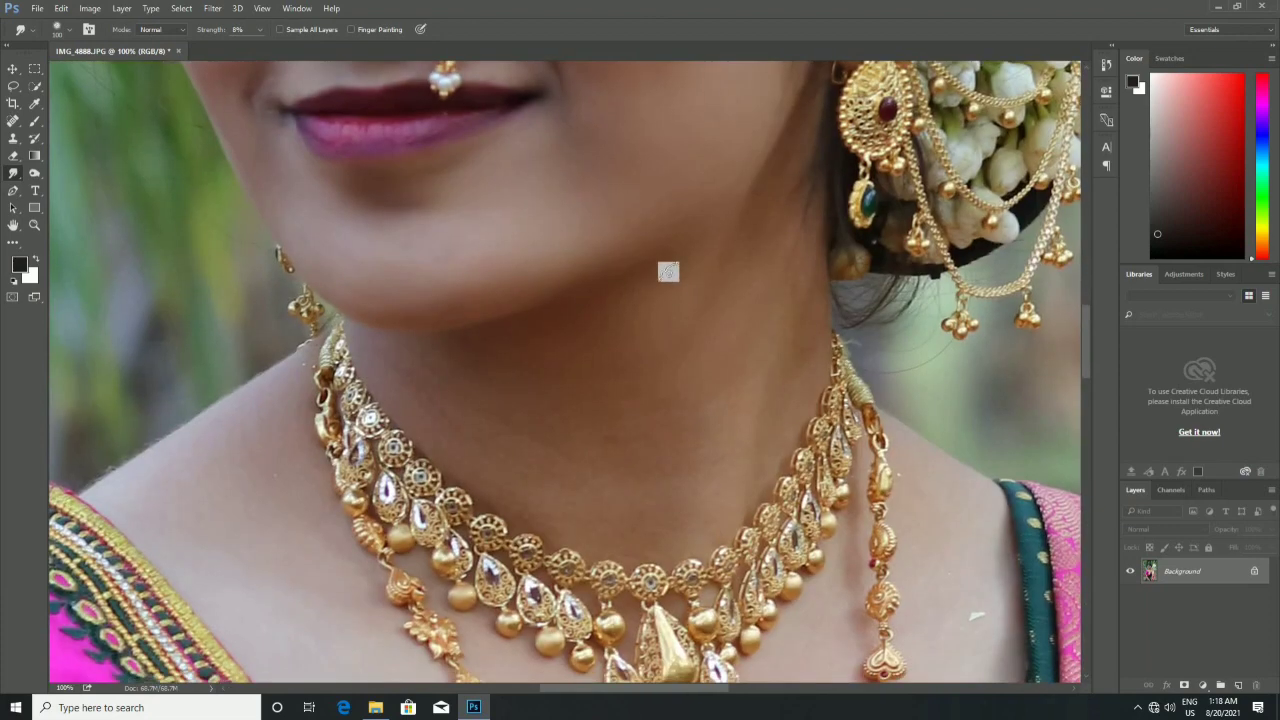
{"action": "key", "text": "bracketright"}
Zoom out three steps to the full portrait and open the Filter menu
{"action": "key", "text": "ctrl+minus"}
{"action": "key", "text": "ctrl+minus"}
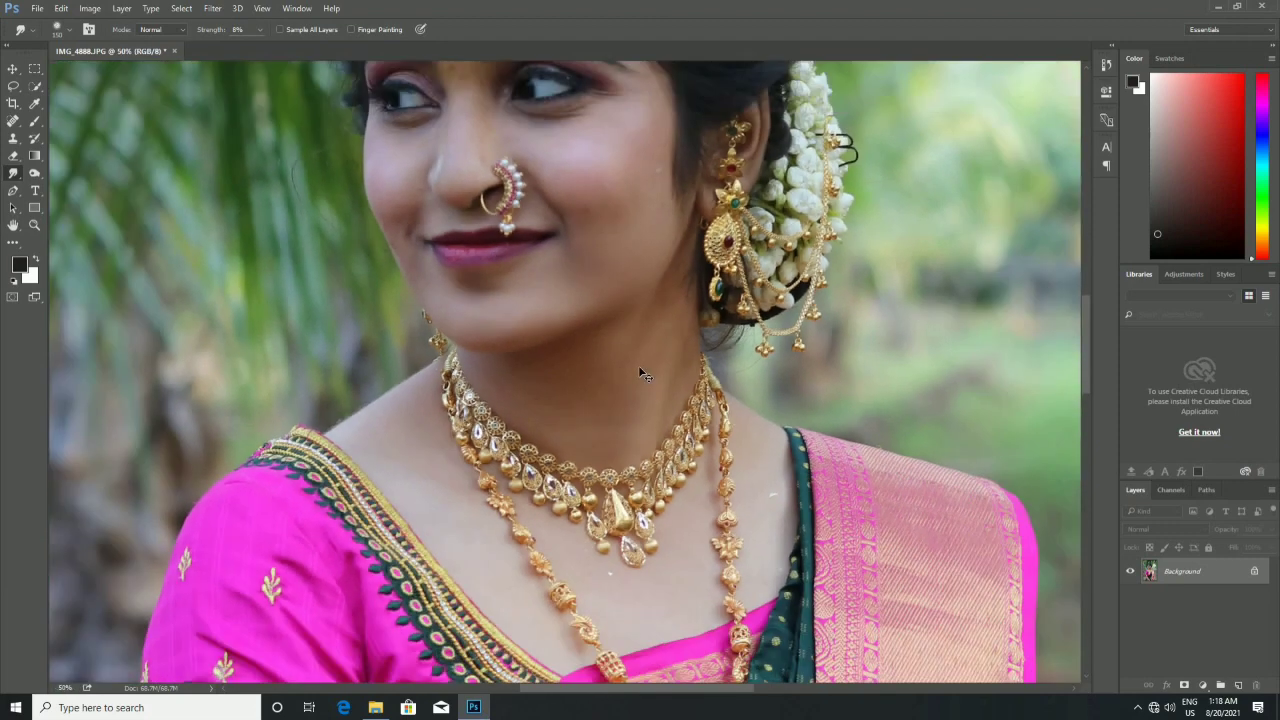
{"action": "key", "text": "ctrl+minus"}
{"action": "key", "text": "ctrl+minus"}
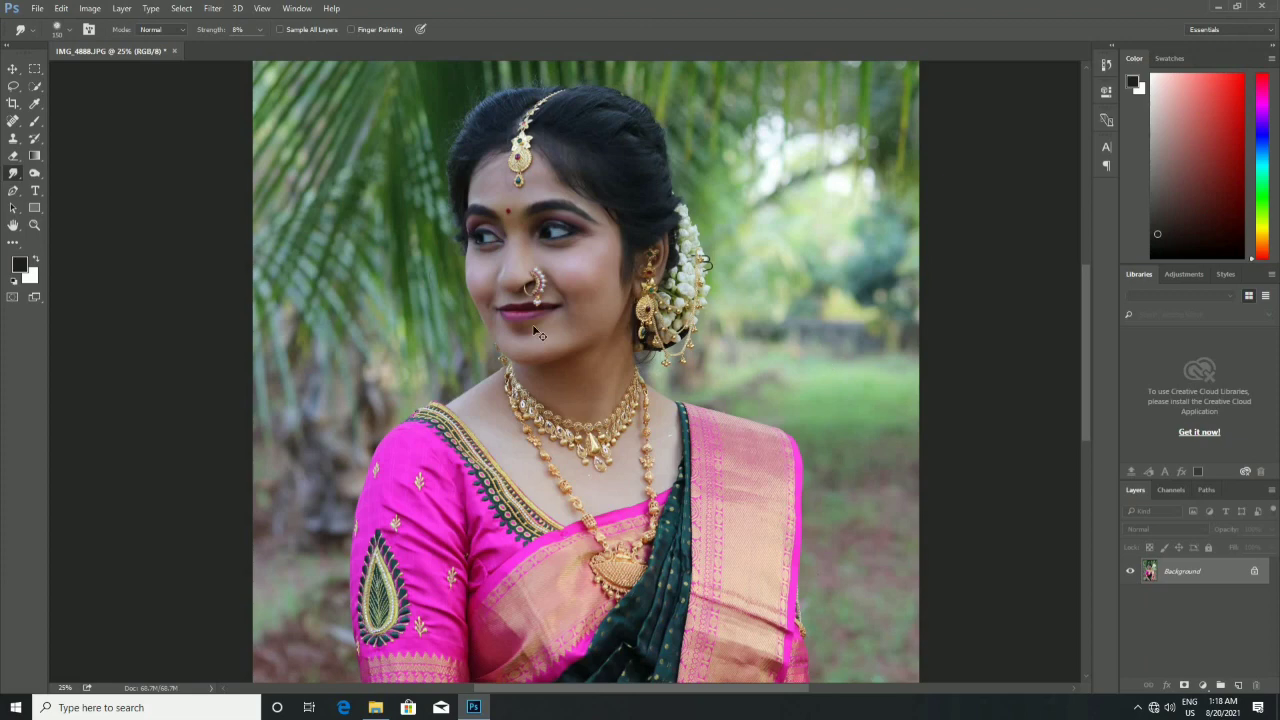
{"action": "key", "text": "ctrl+minus"}
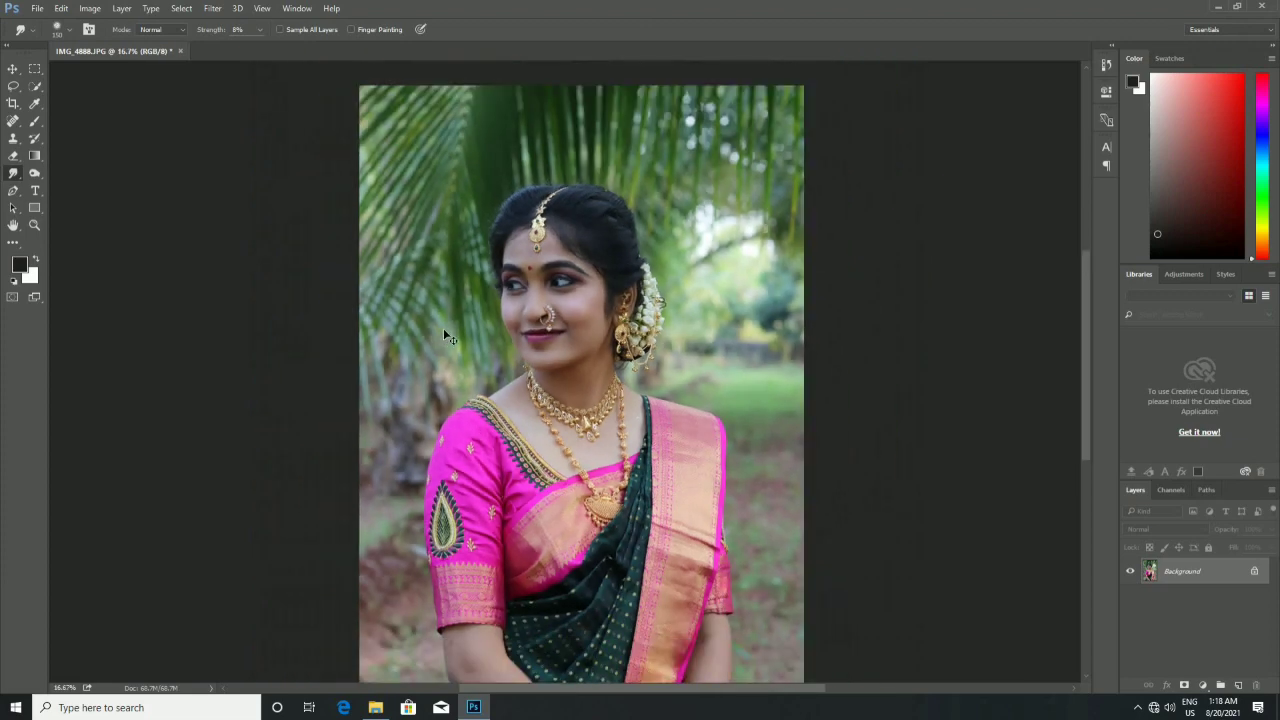
{"action": "left_click", "coordinate": [215, 13]}
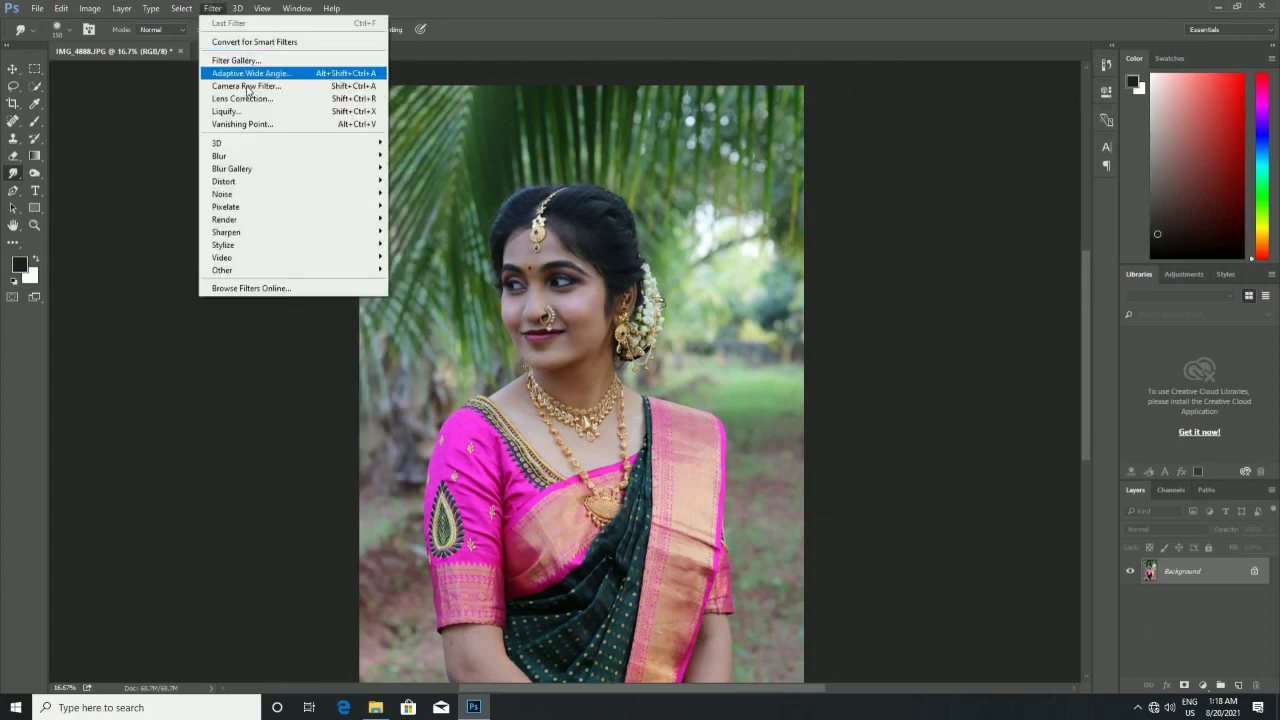
In the Camera Raw Filter, set Clarity +26 and Contrast +13, comparing Before/After on the face
{"action": "left_click", "coordinate": [276, 90]}
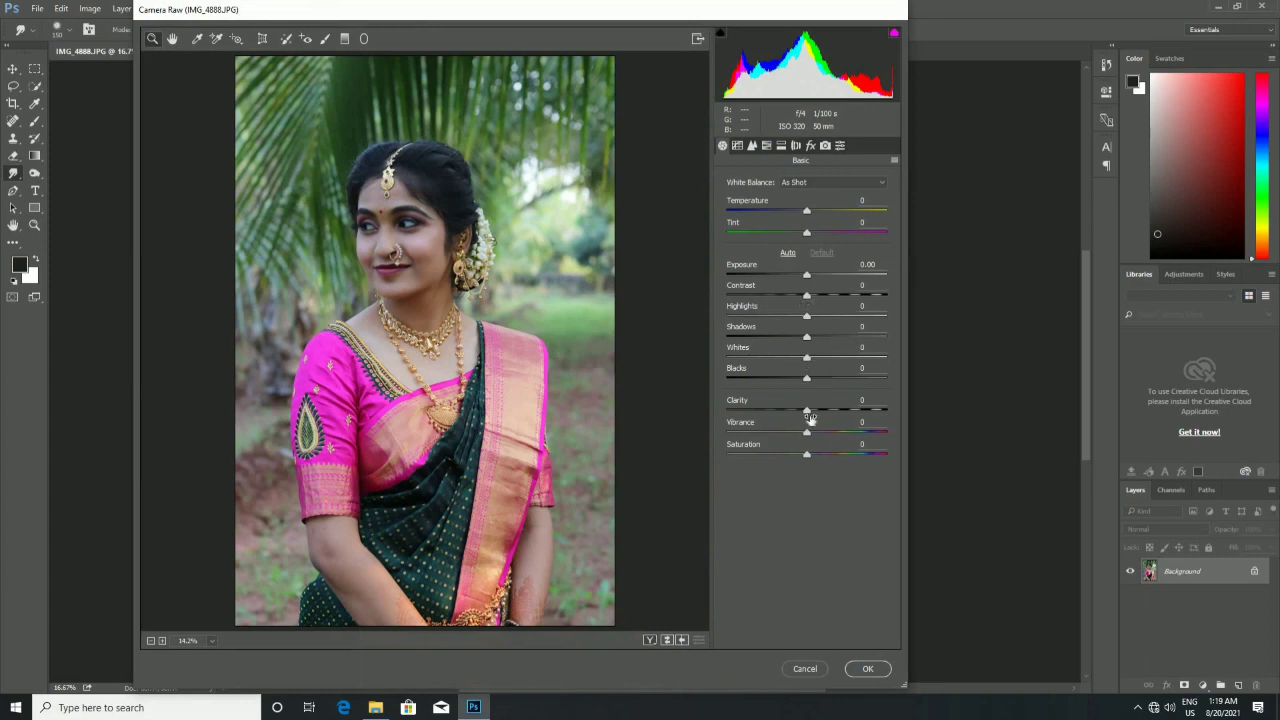
{"action": "left_click_drag", "start_coordinate": [809, 415], "coordinate": [826, 415]}
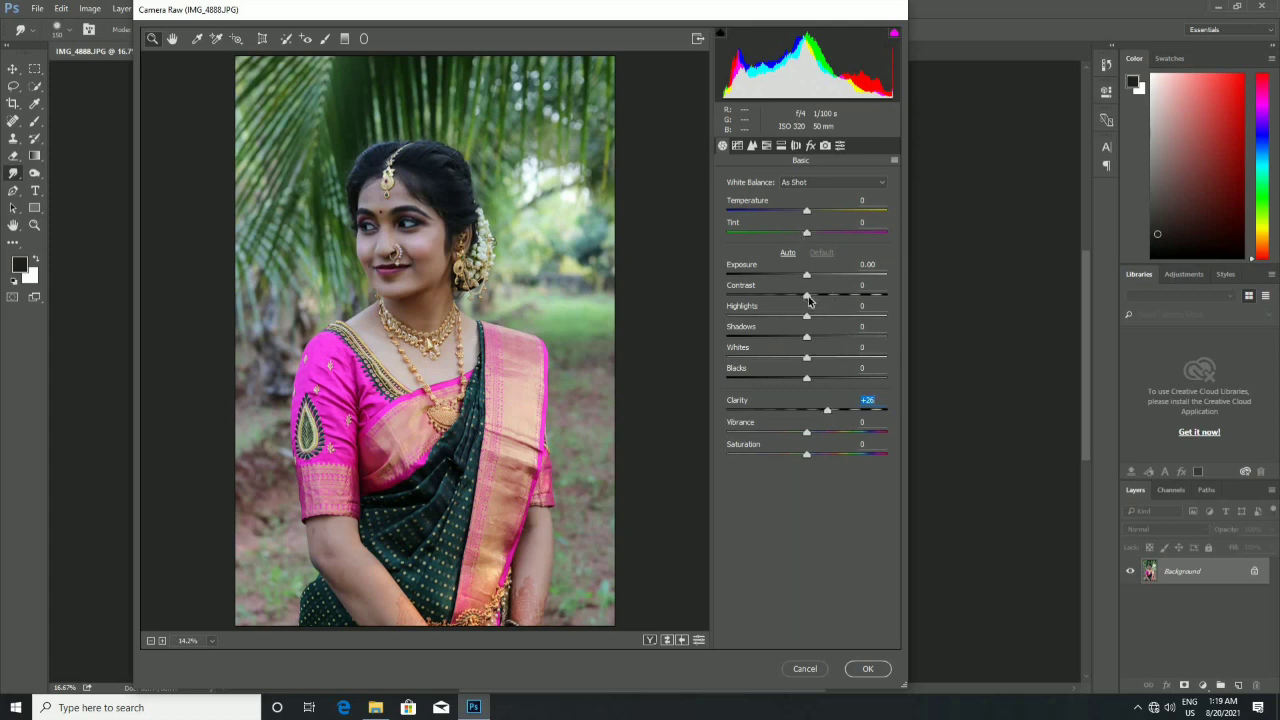
{"action": "left_click_drag", "start_coordinate": [808, 296], "coordinate": [818, 298]}
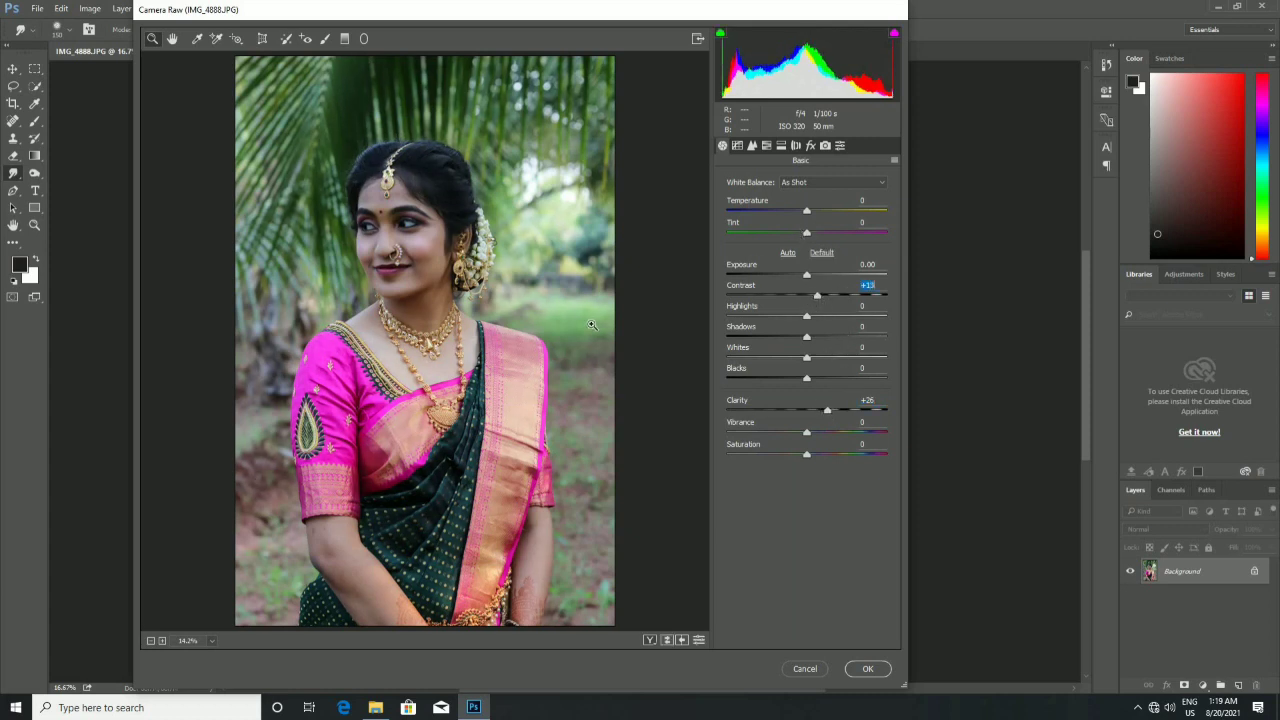
{"action": "left_click", "coordinate": [650, 641]}
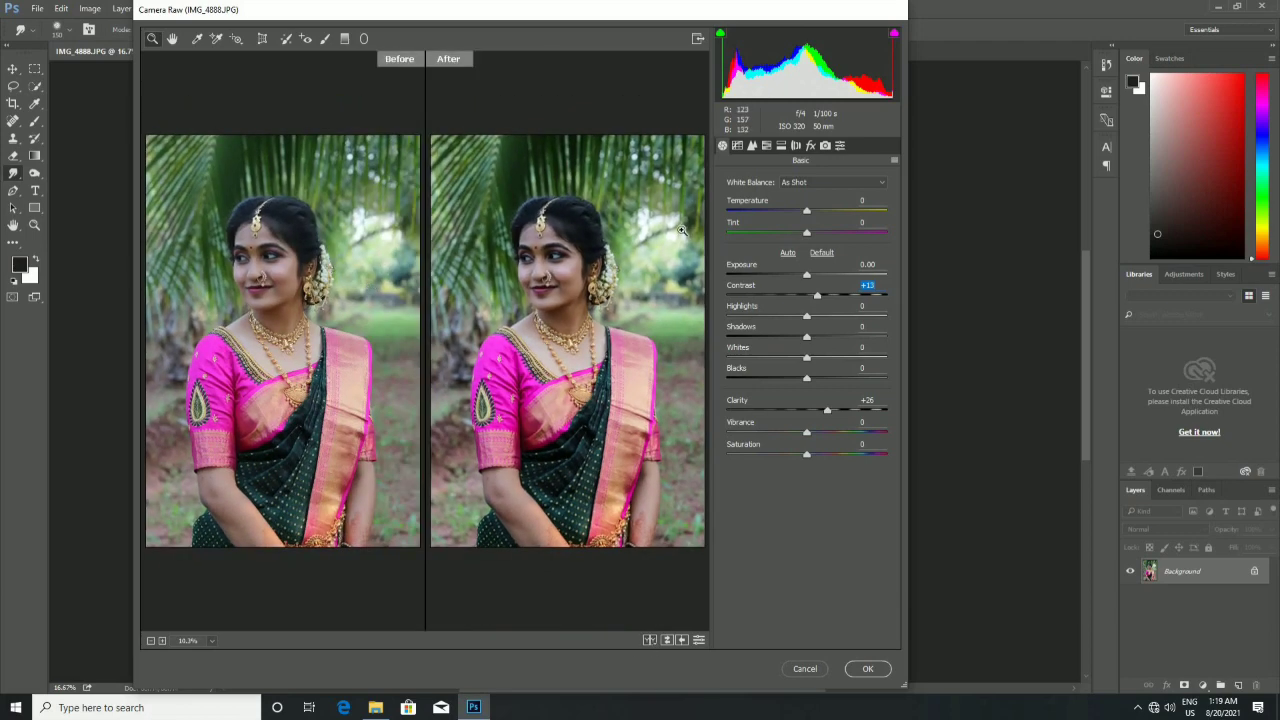
{"action": "left_click", "coordinate": [570, 284]}
{"action": "left_click", "coordinate": [554, 300]}
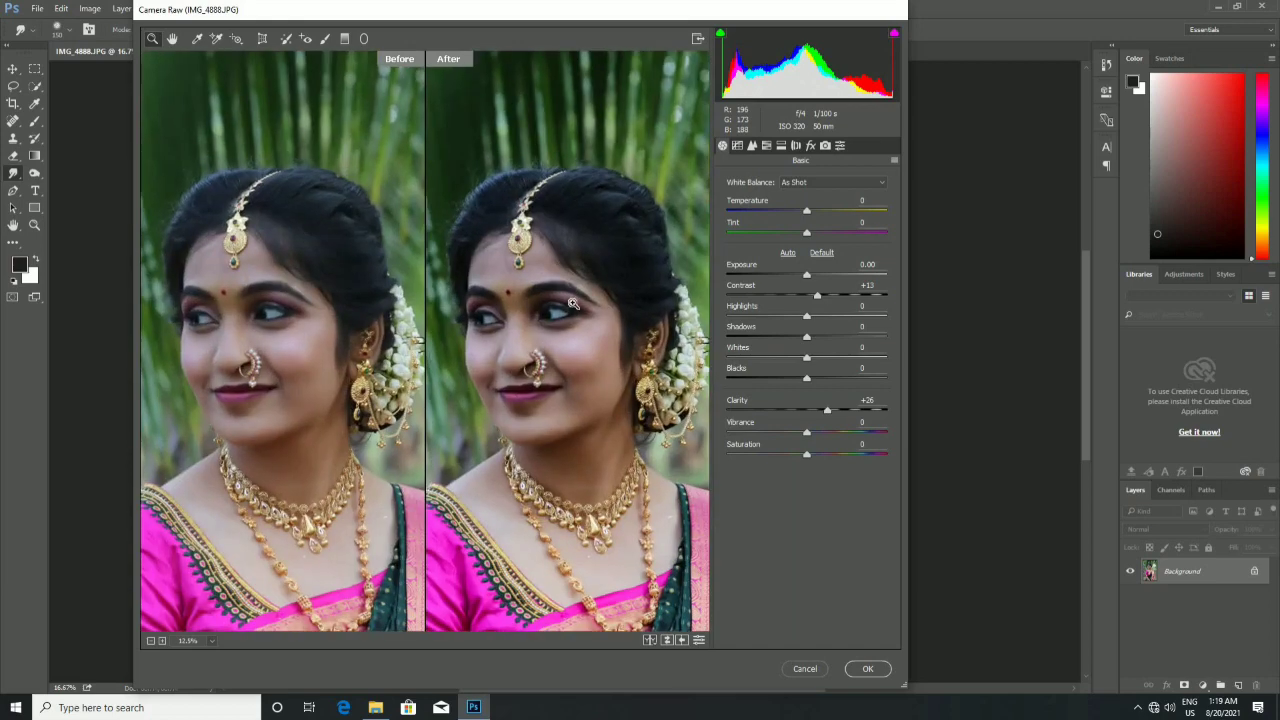
{"action": "scroll", "coordinate": [571, 300], "scroll_direction": "up", "scroll_amount": 2}
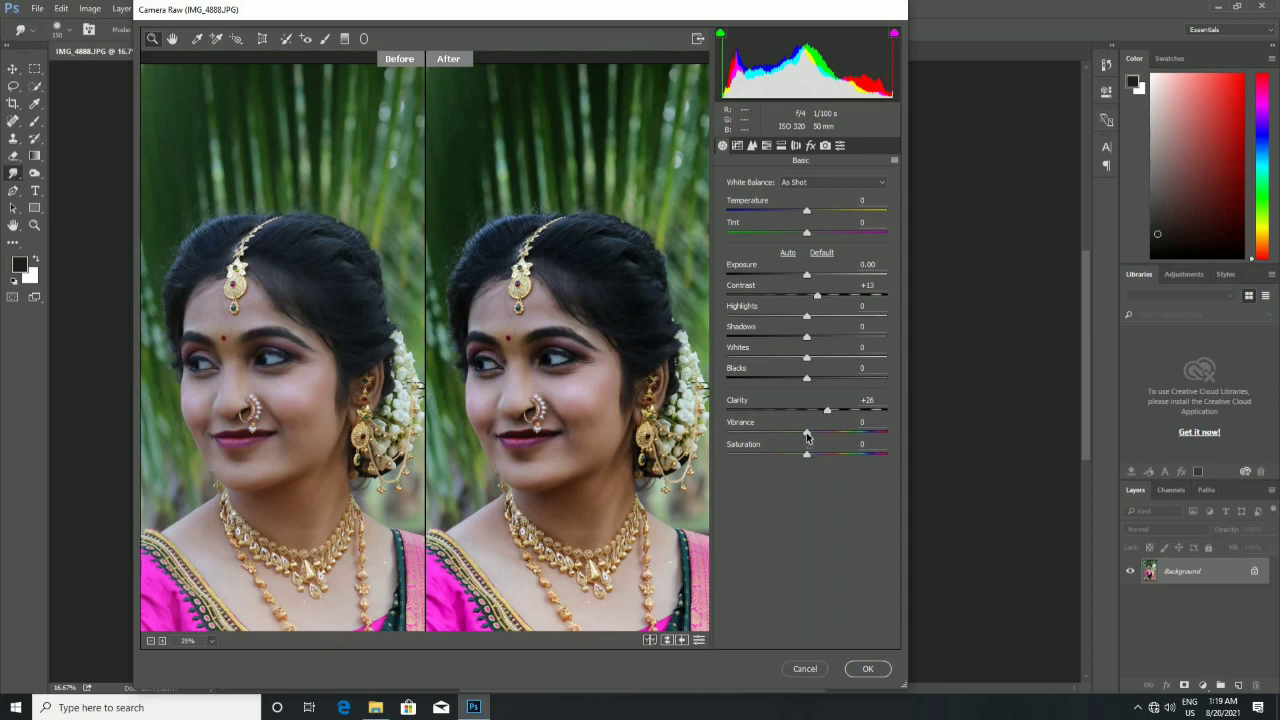
Set Blacks +23, Shadows +4, Highlights +8 and Exposure +0.05
{"action": "mouse_move", "coordinate": [807, 378]}
{"action": "left_mouse_down"}
{"action": "mouse_move", "coordinate": [826, 387]}
{"action": "mouse_move", "coordinate": [815, 360]}
{"action": "left_mouse_up"}
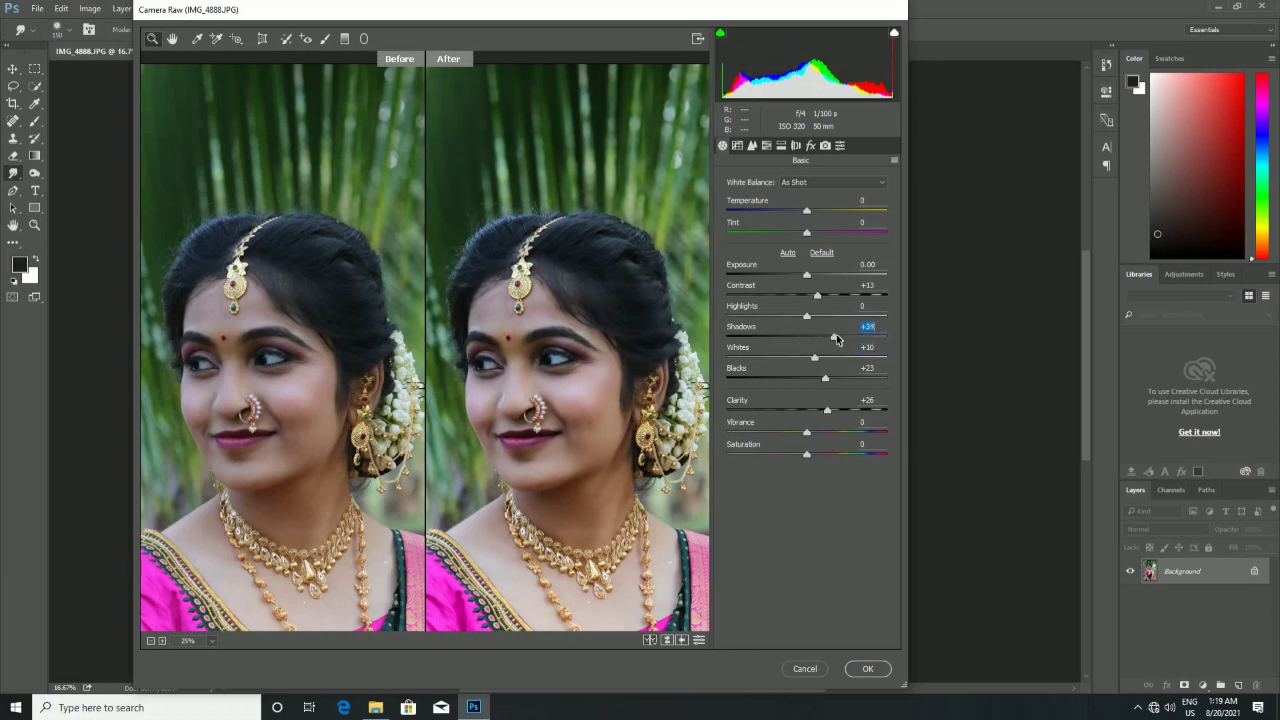
{"action": "mouse_move", "coordinate": [808, 337]}
{"action": "left_mouse_down"}
{"action": "mouse_move", "coordinate": [768, 337]}
{"action": "mouse_move", "coordinate": [813, 358]}
{"action": "left_mouse_up"}
{"action": "left_click_drag", "start_coordinate": [808, 316], "coordinate": [815, 316]}
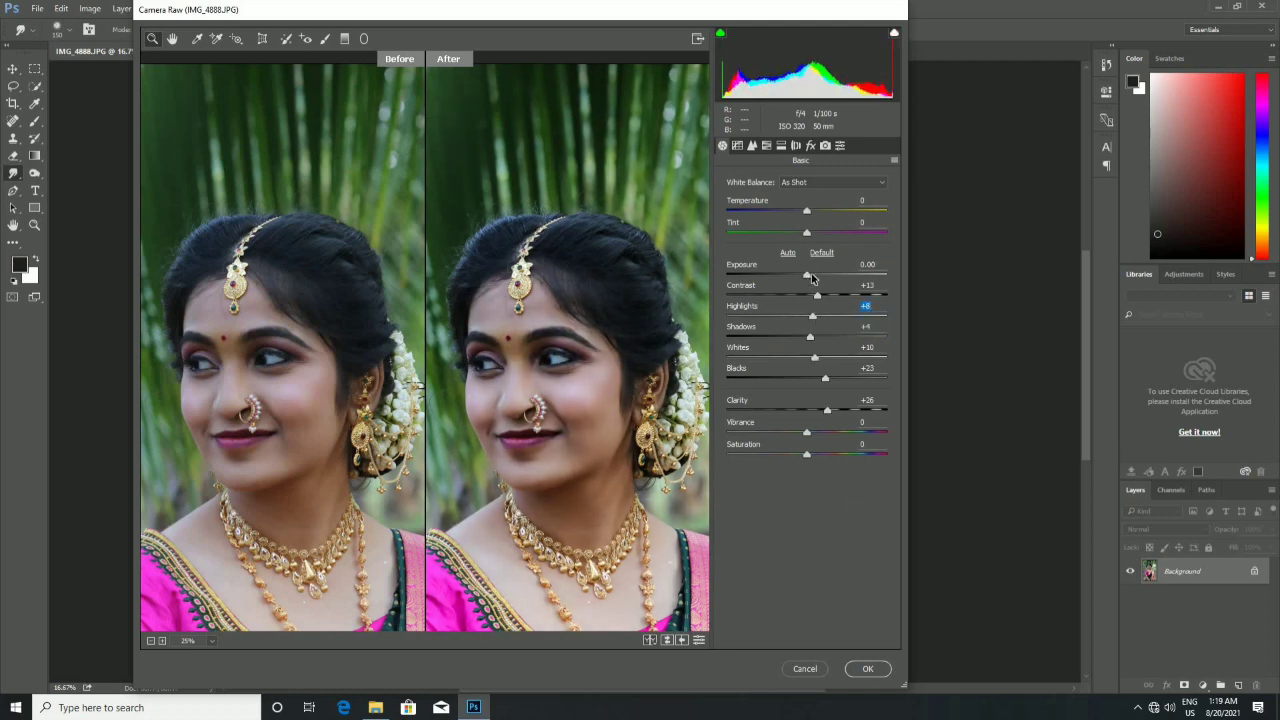
{"action": "left_click_drag", "start_coordinate": [809, 276], "coordinate": [807, 278]}
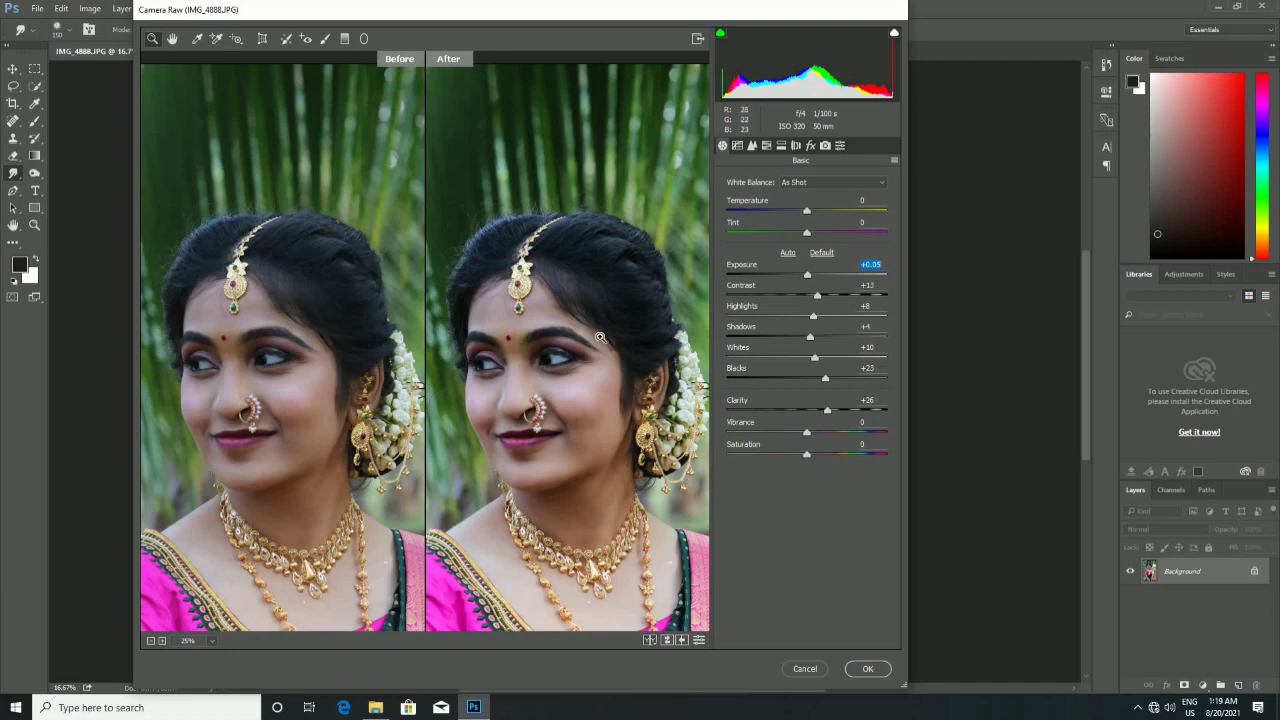
Raise the Camera Raw parametric tone curve Highlights to +31
{"action": "left_click", "coordinate": [738, 146]}
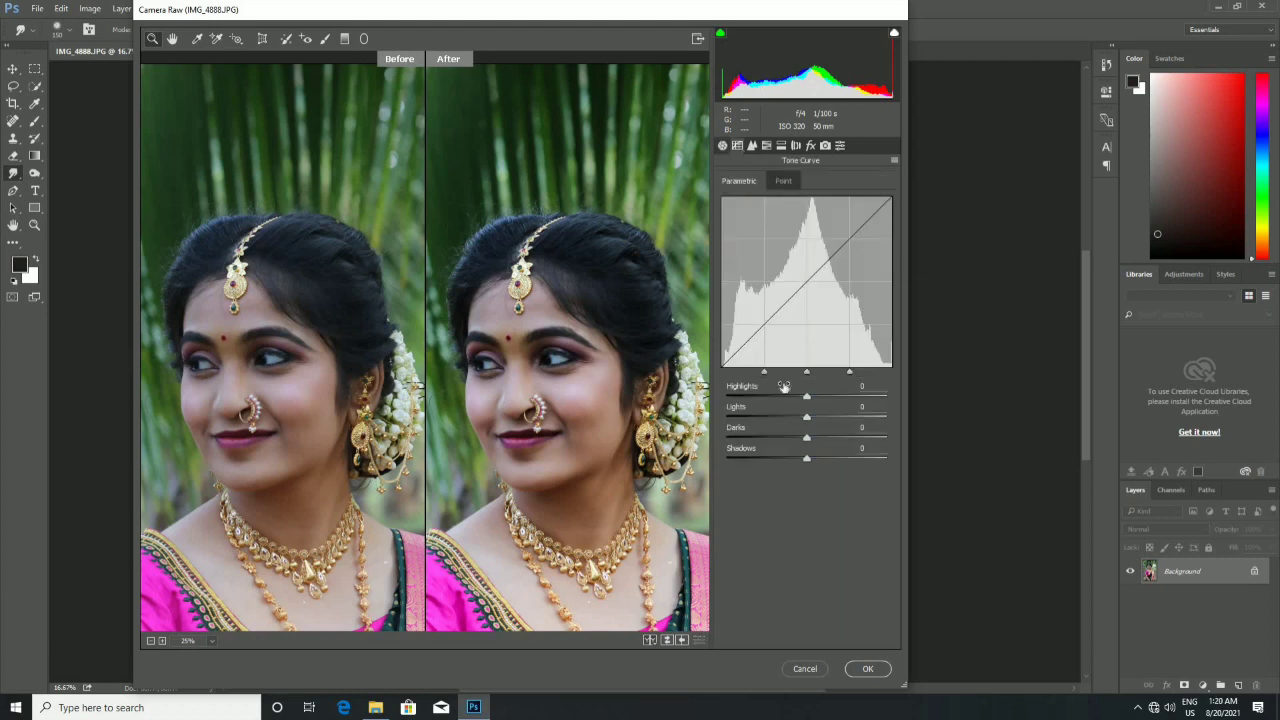
{"action": "left_click_drag", "start_coordinate": [808, 397], "coordinate": [834, 398]}
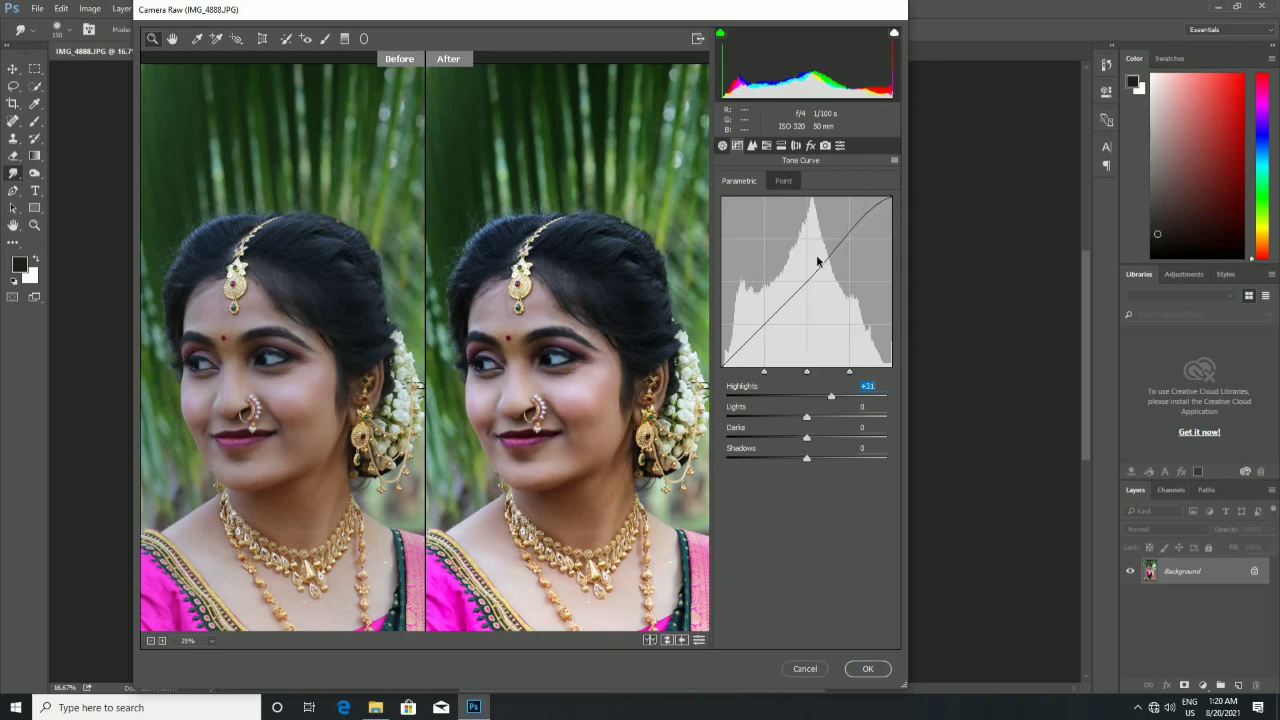
Set Camera Raw Luminance noise reduction to 26 and check the face in the preview
{"action": "left_click", "coordinate": [753, 146]}
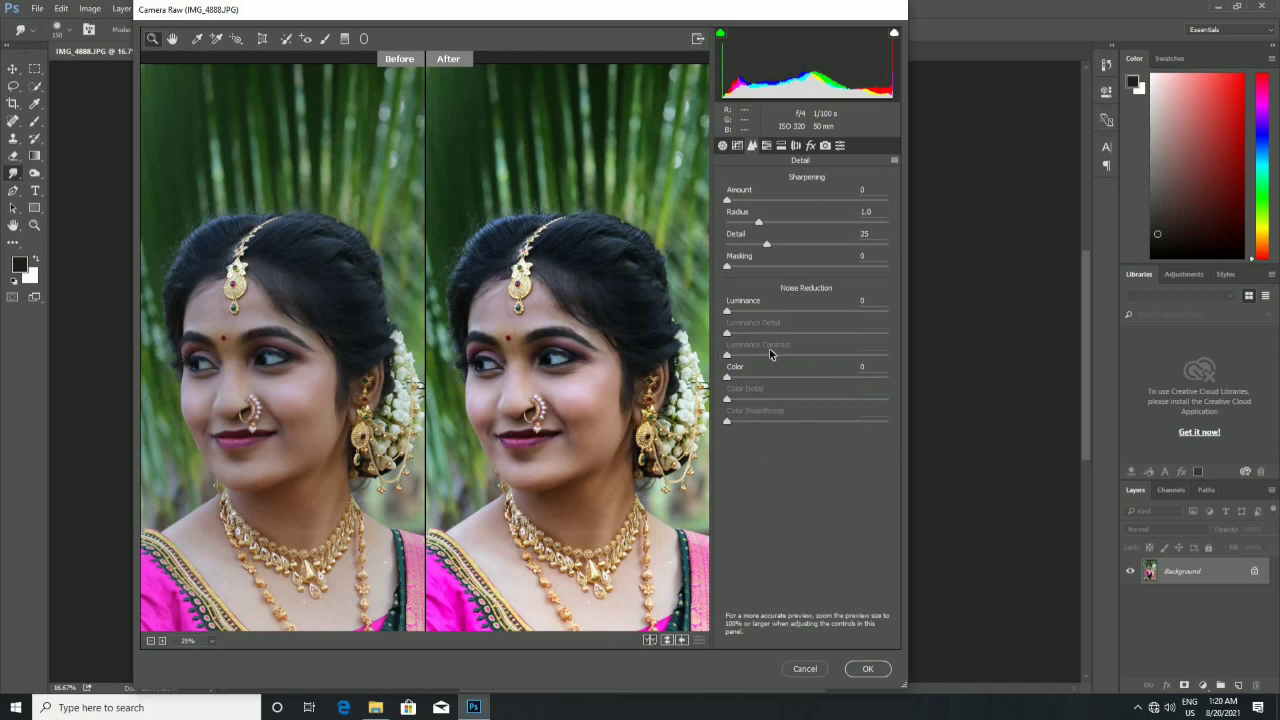
{"action": "left_click_drag", "start_coordinate": [728, 312], "coordinate": [765, 313]}
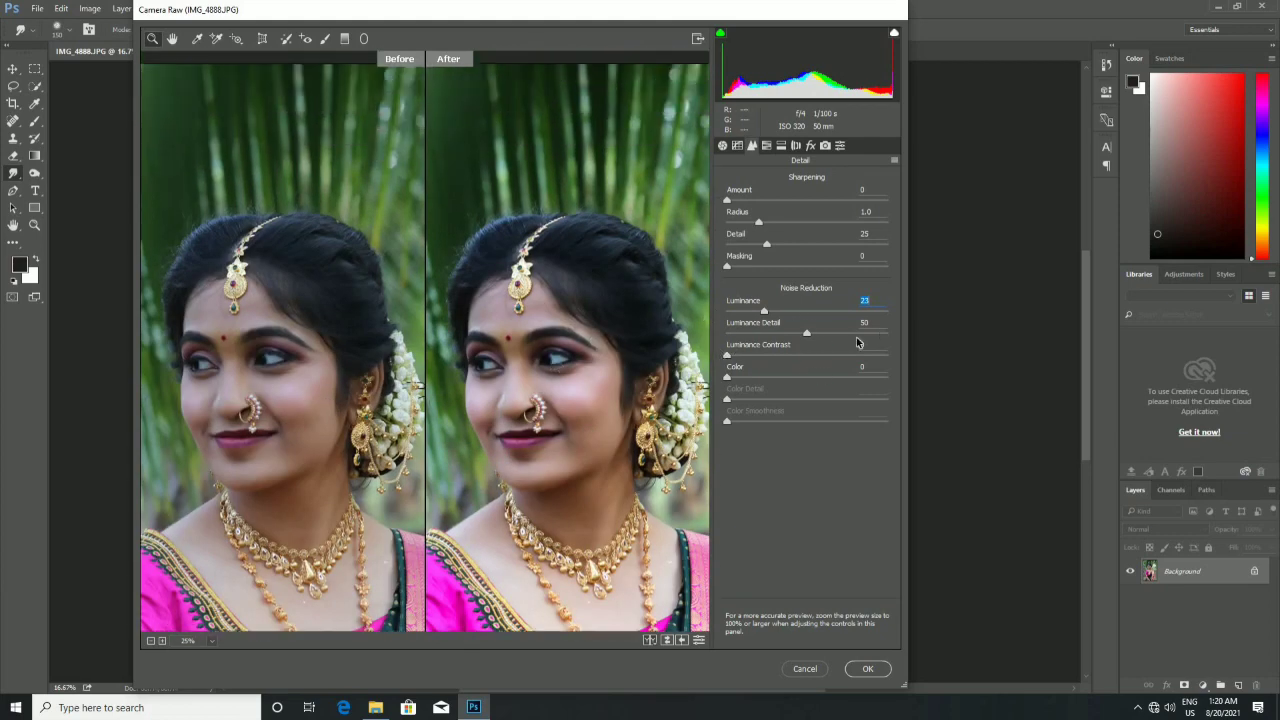
{"action": "key", "text": "Up"}
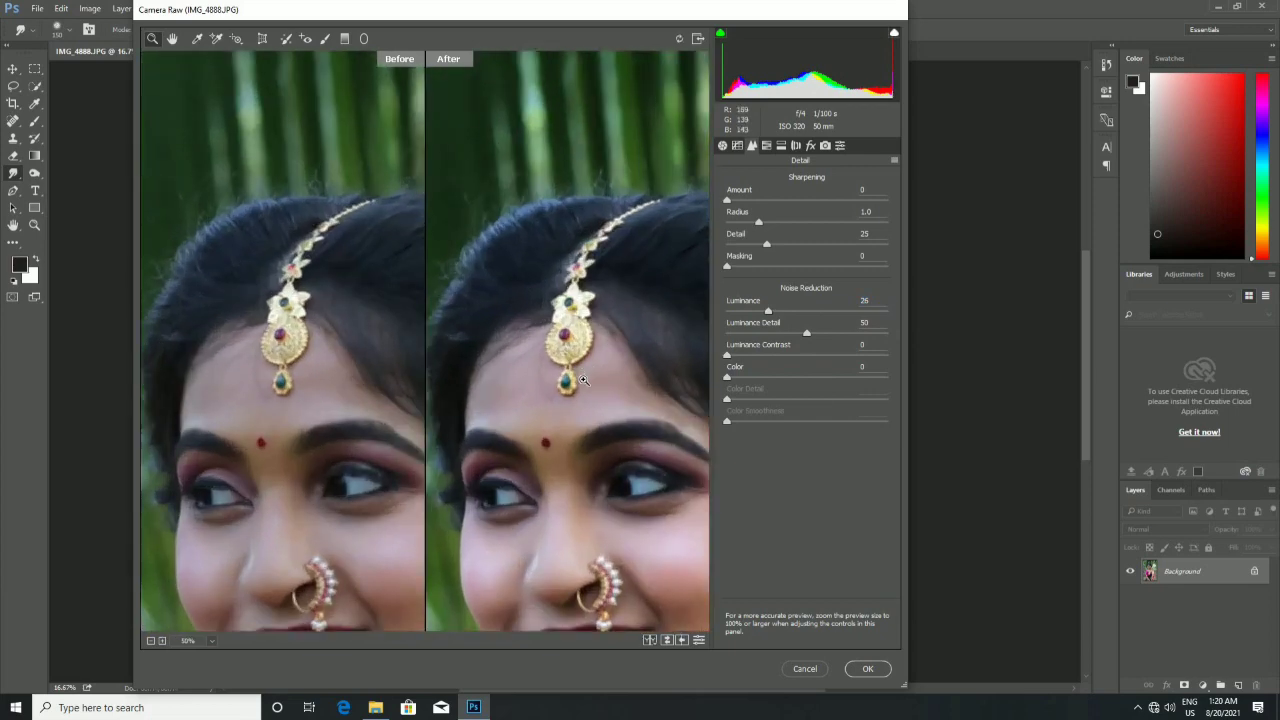
{"action": "scroll", "coordinate": [577, 366], "scroll_direction": "up", "scroll_amount": 2}
{"action": "scroll", "coordinate": [575, 375], "scroll_direction": "down", "scroll_amount": 1}
{"action": "scroll", "coordinate": [570, 400], "scroll_direction": "down", "scroll_amount": 3}
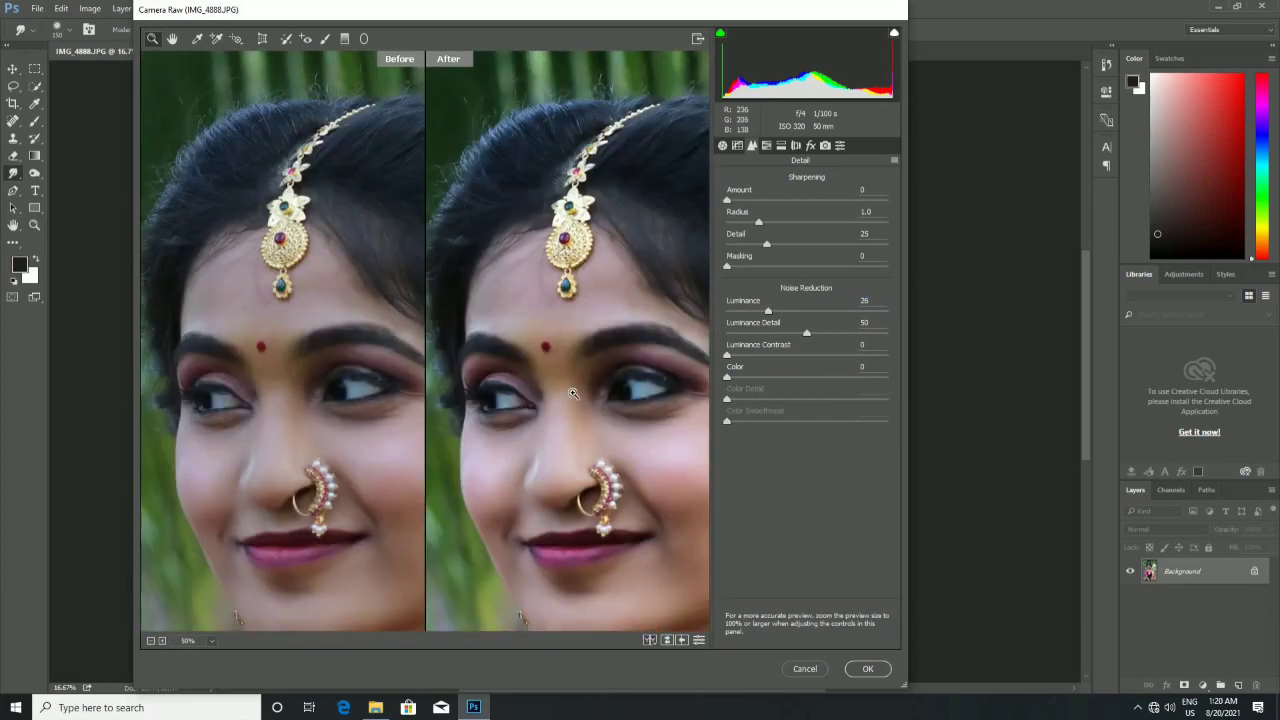
{"action": "scroll", "coordinate": [570, 400], "scroll_direction": "down", "scroll_amount": 3}
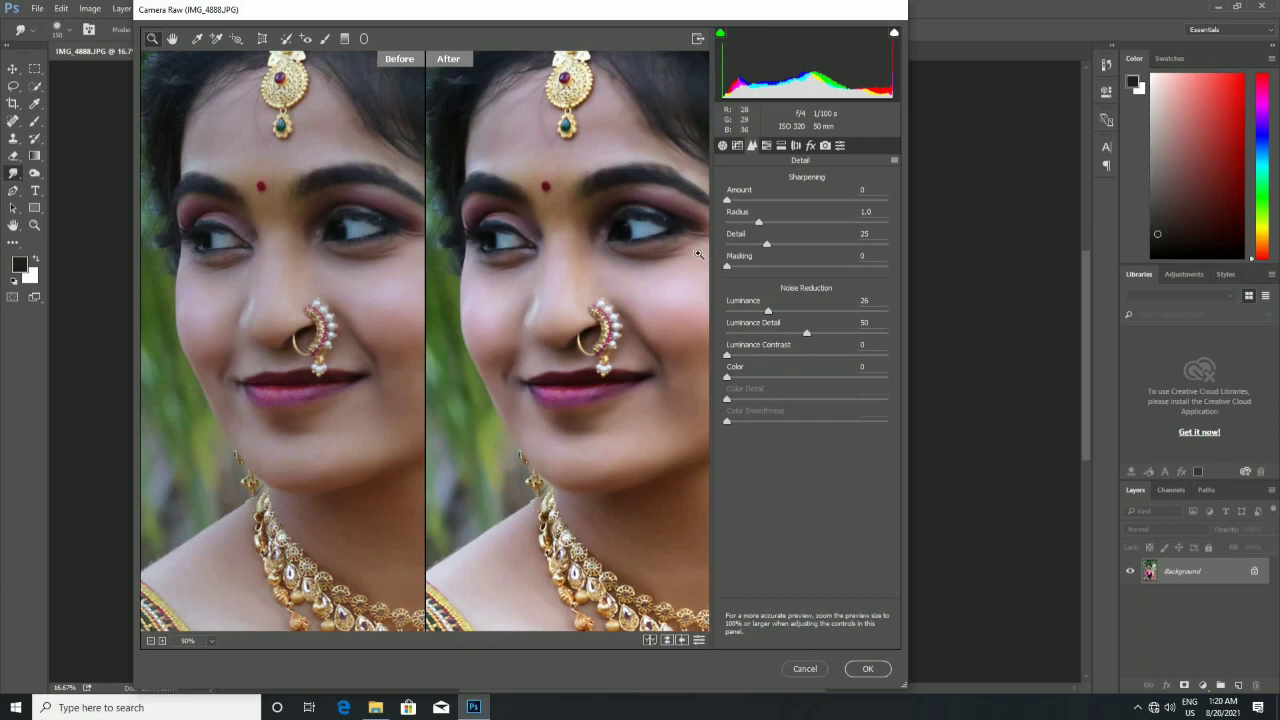
{"action": "scroll", "coordinate": [698, 254], "scroll_direction": "down", "scroll_amount": 2}
{"action": "scroll", "coordinate": [620, 320], "scroll_direction": "up", "scroll_amount": 1}
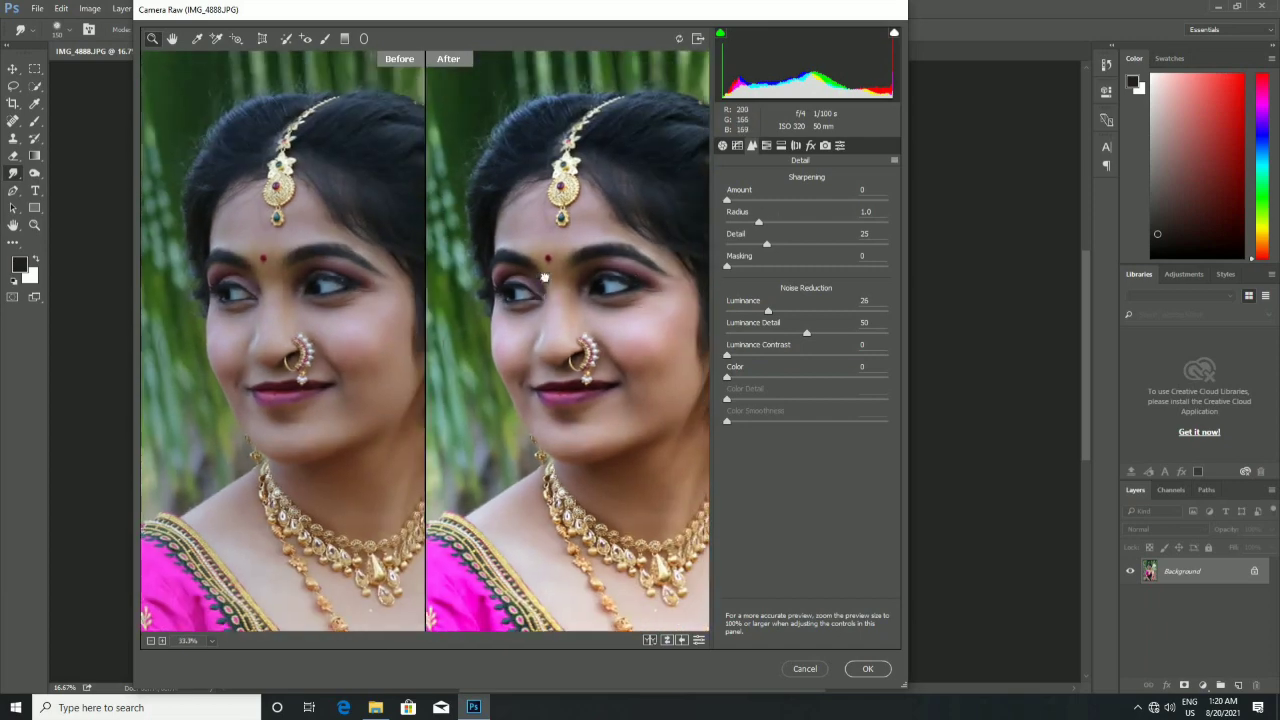
{"action": "left_click_drag", "start_coordinate": [587, 361], "coordinate": [607, 399]}
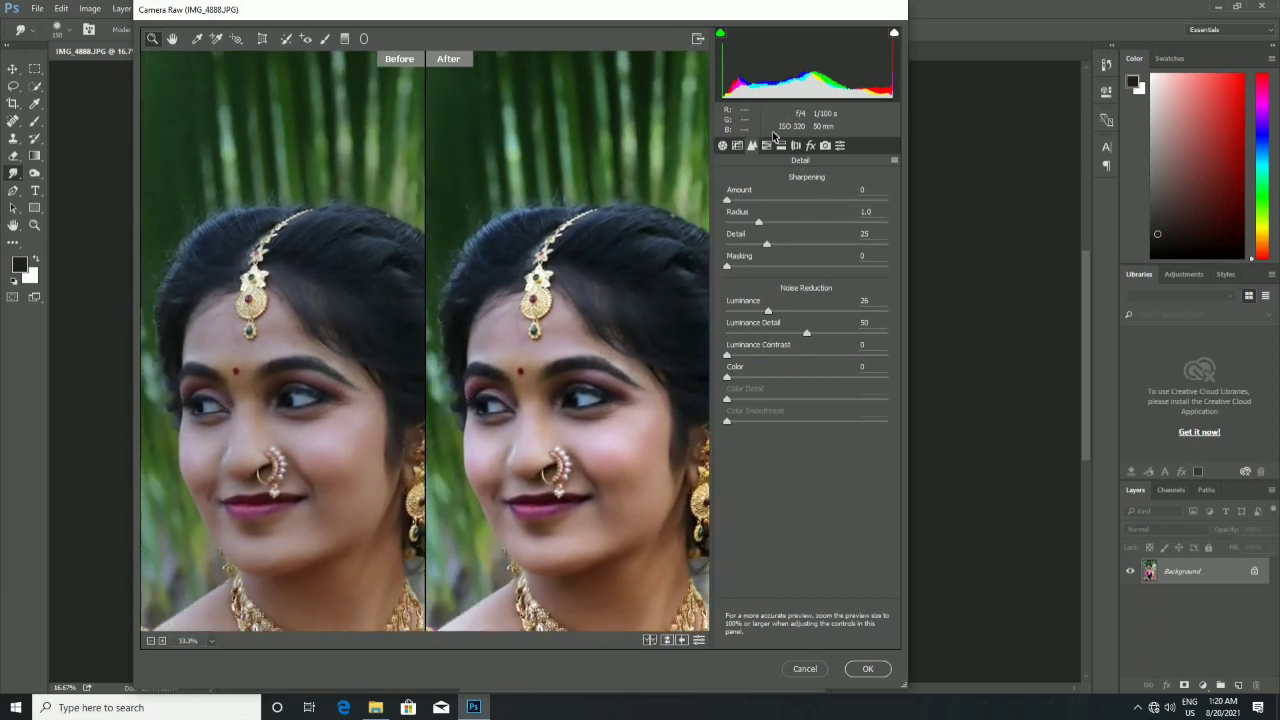
{"action": "key", "text": "ctrl+minus"}
{"action": "key", "text": "ctrl+minus"}
{"action": "key", "text": "ctrl+minus"}
{"action": "key", "text": "ctrl+plus"}
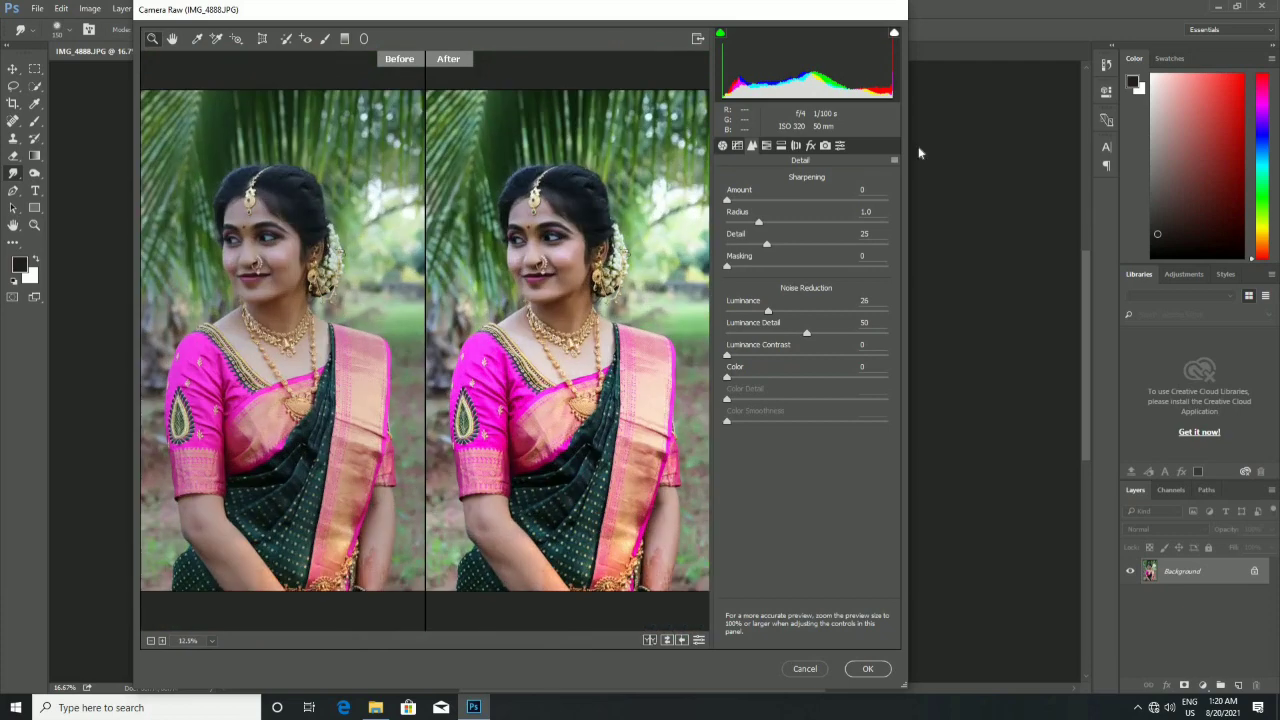
Darken the Yellows luminance to -15 in Camera Raw's HSL panel
{"action": "left_click", "coordinate": [767, 147]}
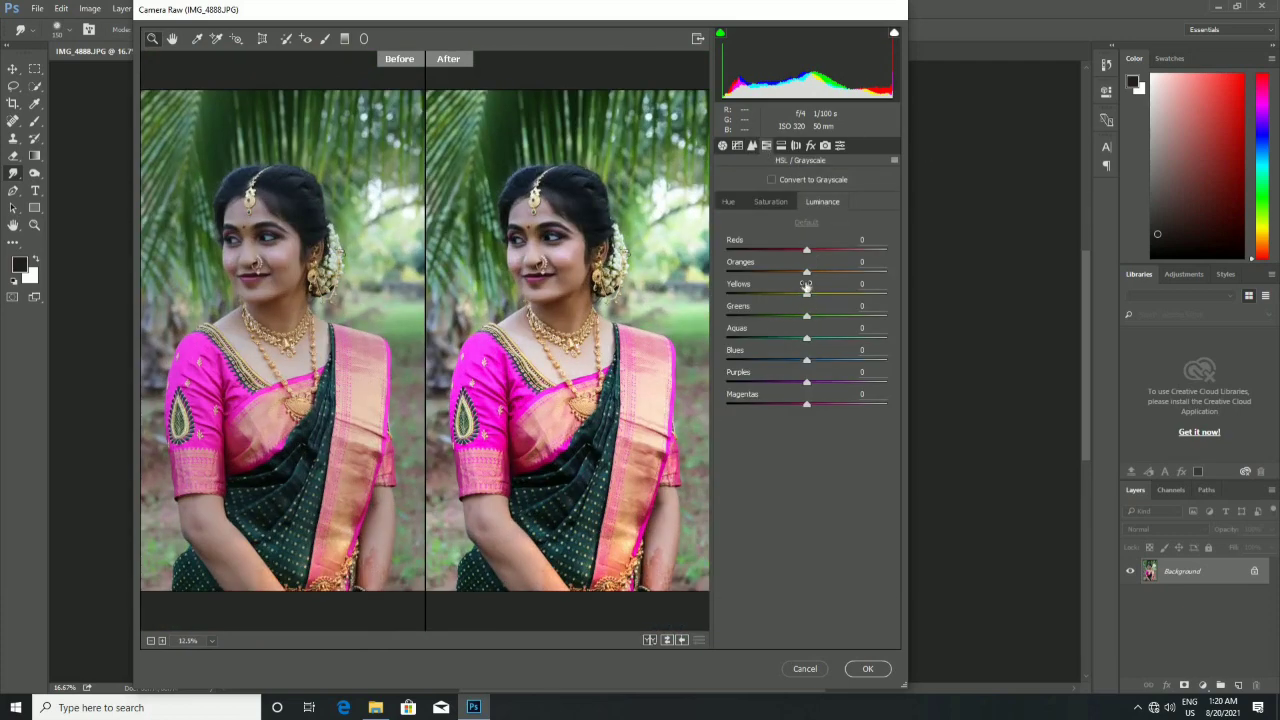
{"action": "left_click_drag", "start_coordinate": [807, 295], "coordinate": [806, 309]}
{"action": "left_click_drag", "start_coordinate": [580, 180], "coordinate": [650, 318]}
{"action": "mouse_move", "coordinate": [799, 295]}
{"action": "left_mouse_down"}
{"action": "mouse_move", "coordinate": [766, 296]}
{"action": "mouse_move", "coordinate": [836, 296]}
{"action": "mouse_move", "coordinate": [793, 294]}
{"action": "left_mouse_up"}
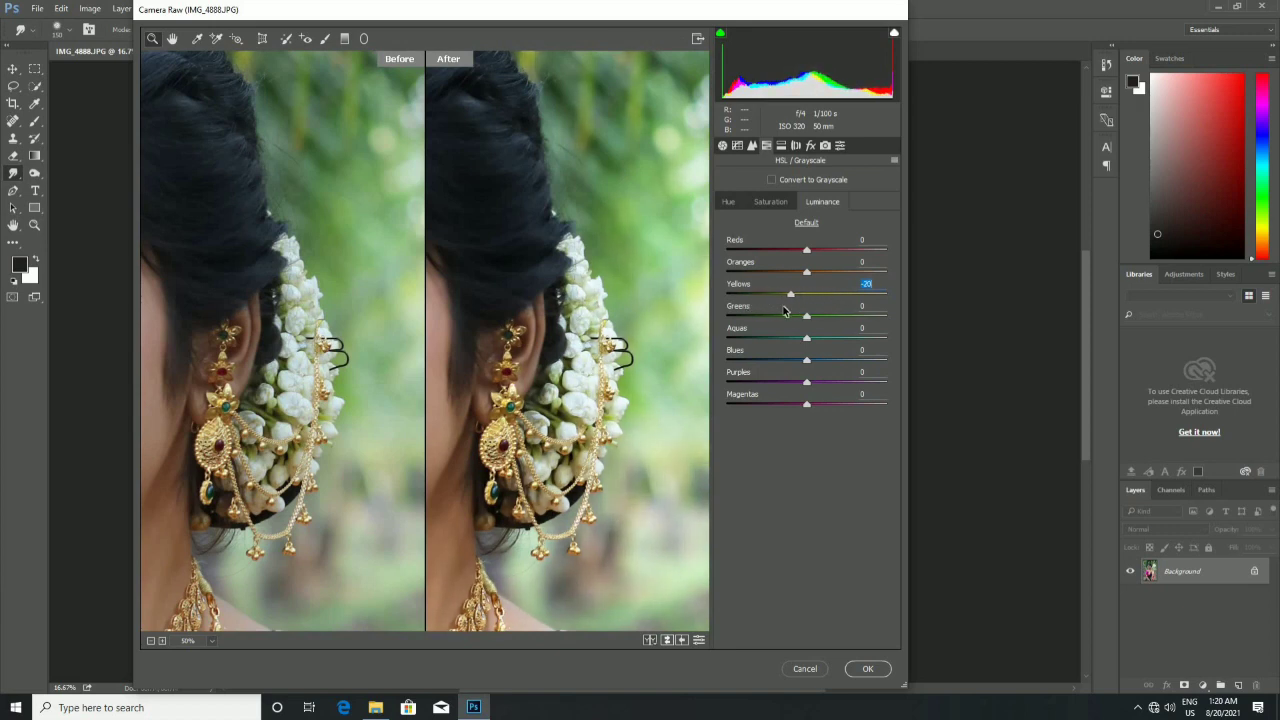
{"action": "key", "text": "Down"}
{"action": "key", "text": "Down"}
{"action": "key", "text": "Down"}
Darken Greens to -18, Blues to -3 and Purples to -37, viewing the whole photo
{"action": "left_click_drag", "start_coordinate": [808, 317], "coordinate": [768, 317]}
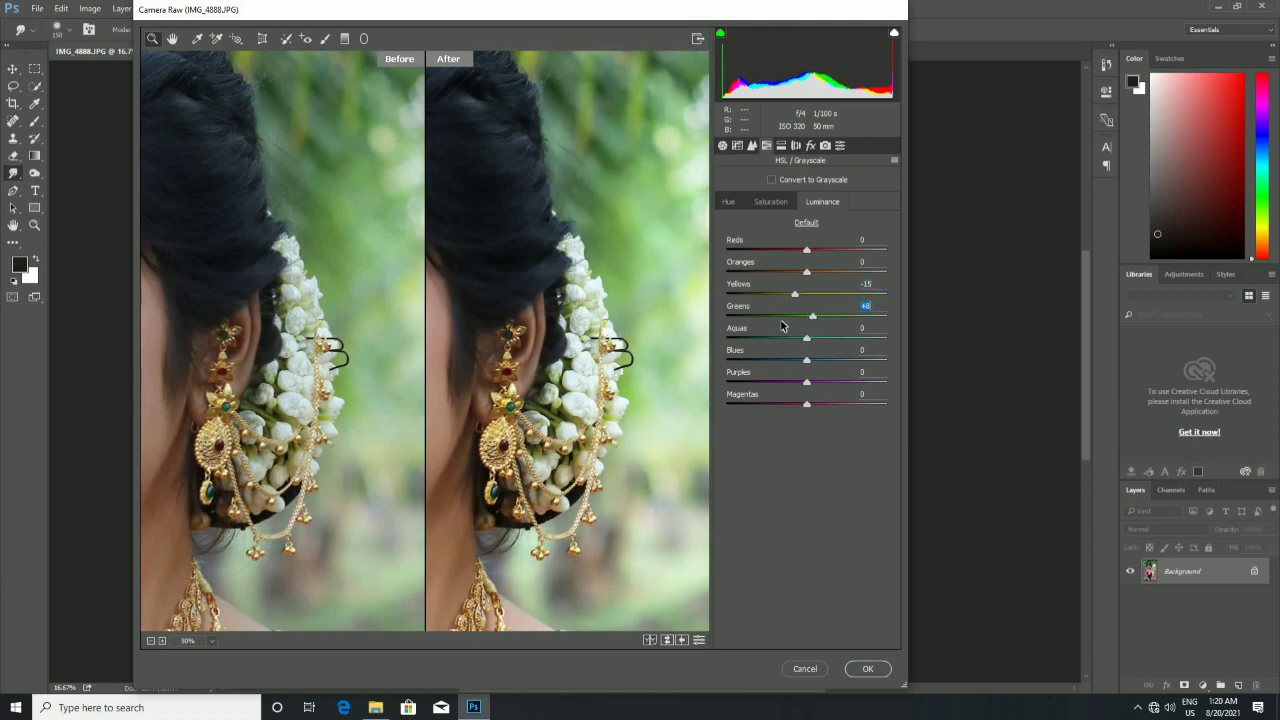
{"action": "key", "text": "shift+Up"}
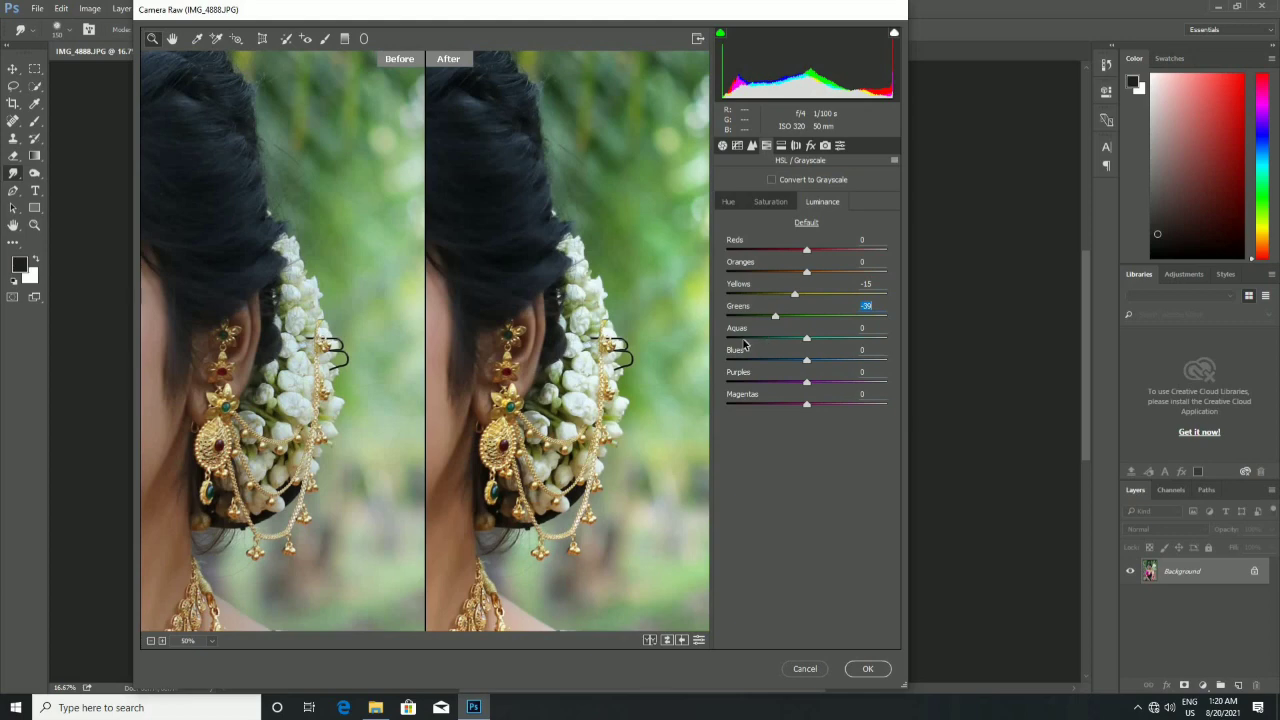
{"action": "key", "text": "ctrl+minus"}
{"action": "key", "text": "ctrl+minus"}
{"action": "key", "text": "ctrl+minus"}
{"action": "key", "text": "ctrl+minus"}
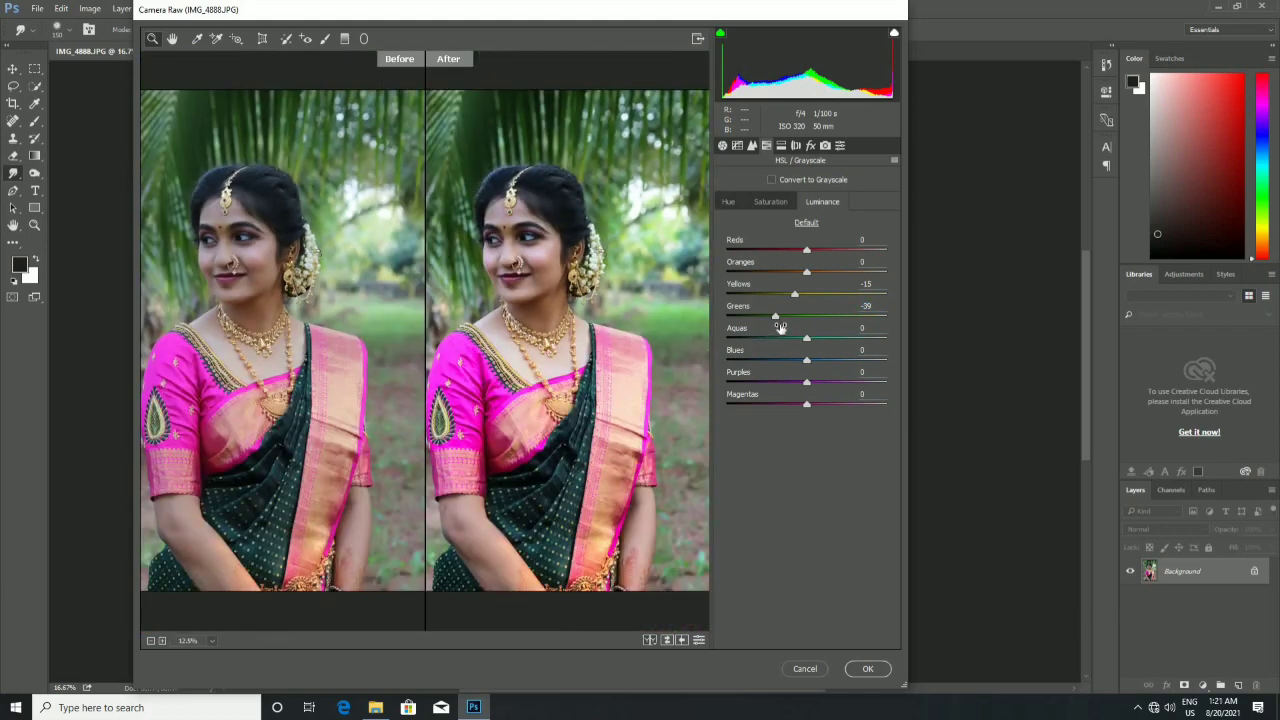
{"action": "key", "text": "ctrl+minus"}
{"action": "key", "text": "ctrl+minus"}
{"action": "key", "text": "ctrl+0"}
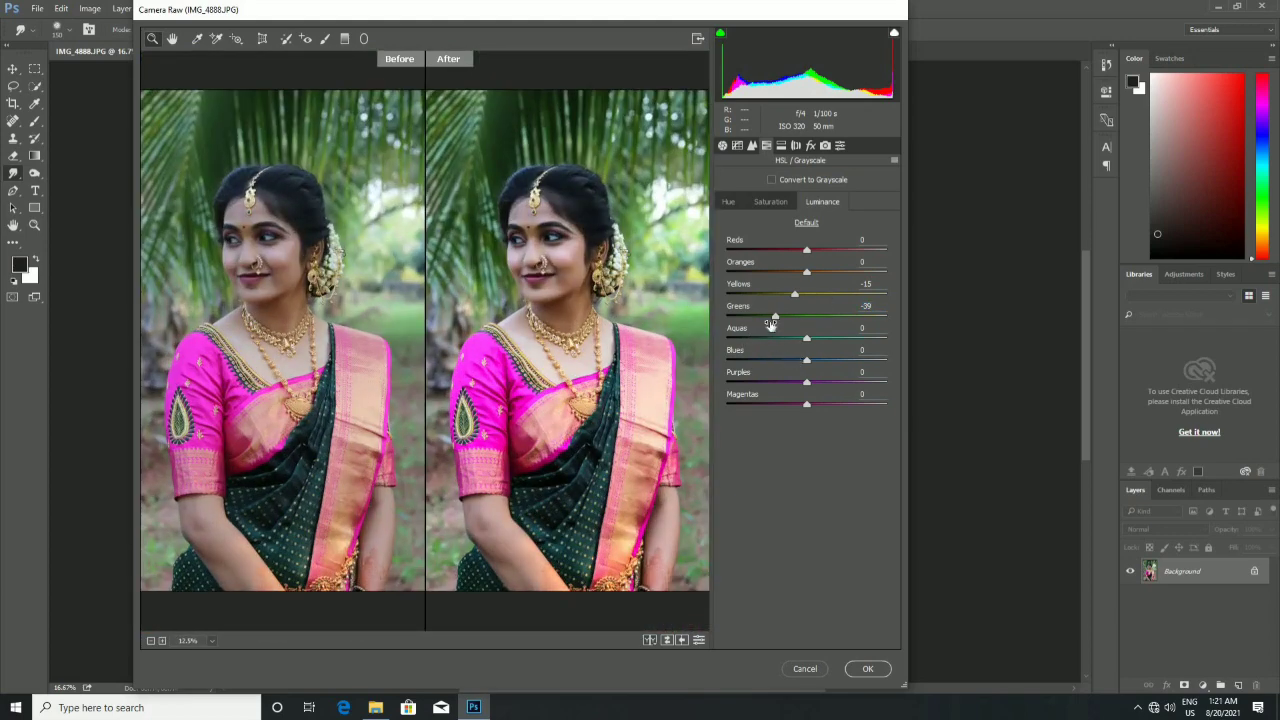
{"action": "left_click_drag", "start_coordinate": [774, 319], "coordinate": [791, 326]}
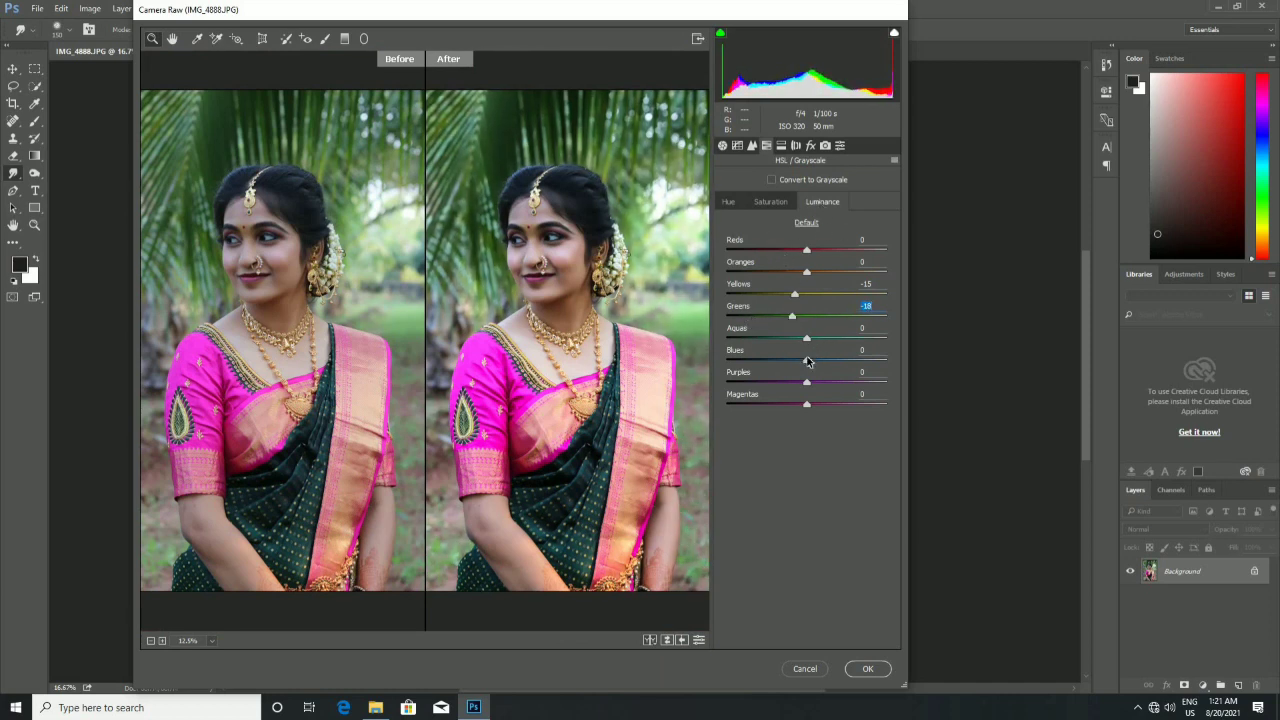
{"action": "mouse_move", "coordinate": [797, 366]}
{"action": "left_mouse_down"}
{"action": "mouse_move", "coordinate": [760, 368]}
{"action": "mouse_move", "coordinate": [829, 386]}
{"action": "mouse_move", "coordinate": [779, 399]}
{"action": "left_mouse_up"}
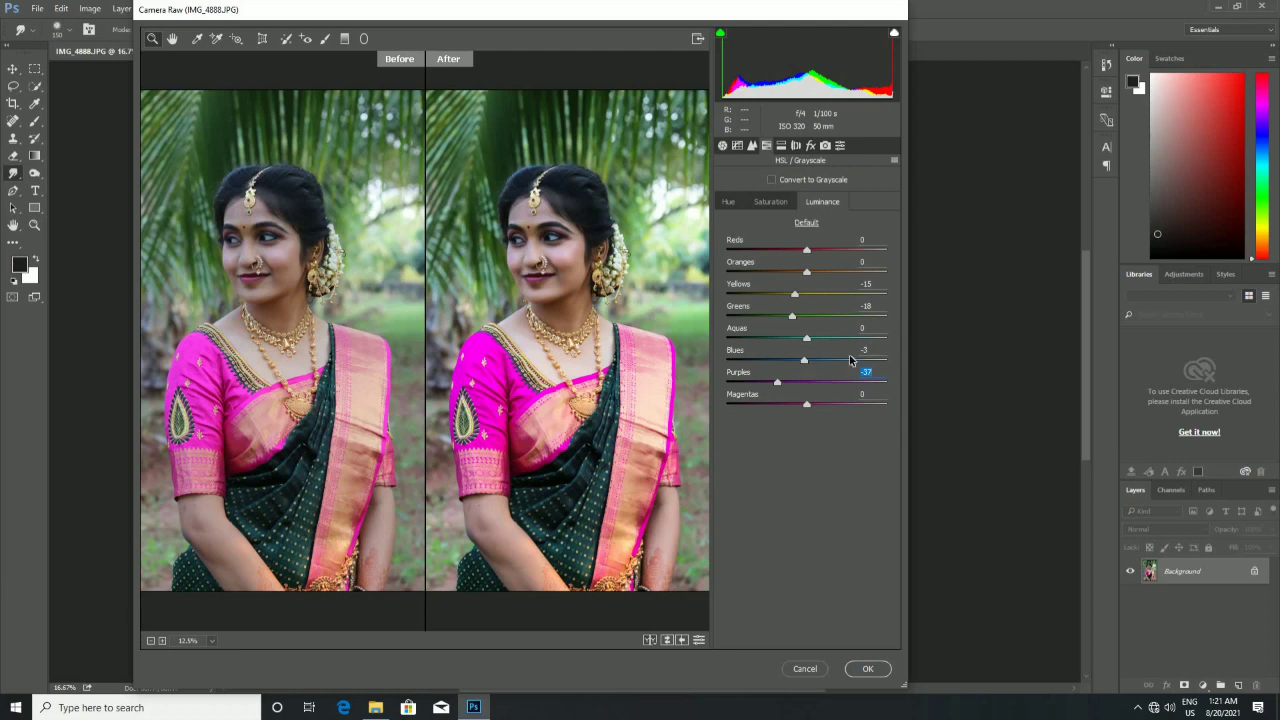
Reset Blues luminance to 0 and ease Purples luminance to -1
{"action": "left_click", "coordinate": [797, 362]}
{"action": "double_click", "coordinate": [799, 360]}
{"action": "left_click_drag", "start_coordinate": [789, 383], "coordinate": [827, 386]}
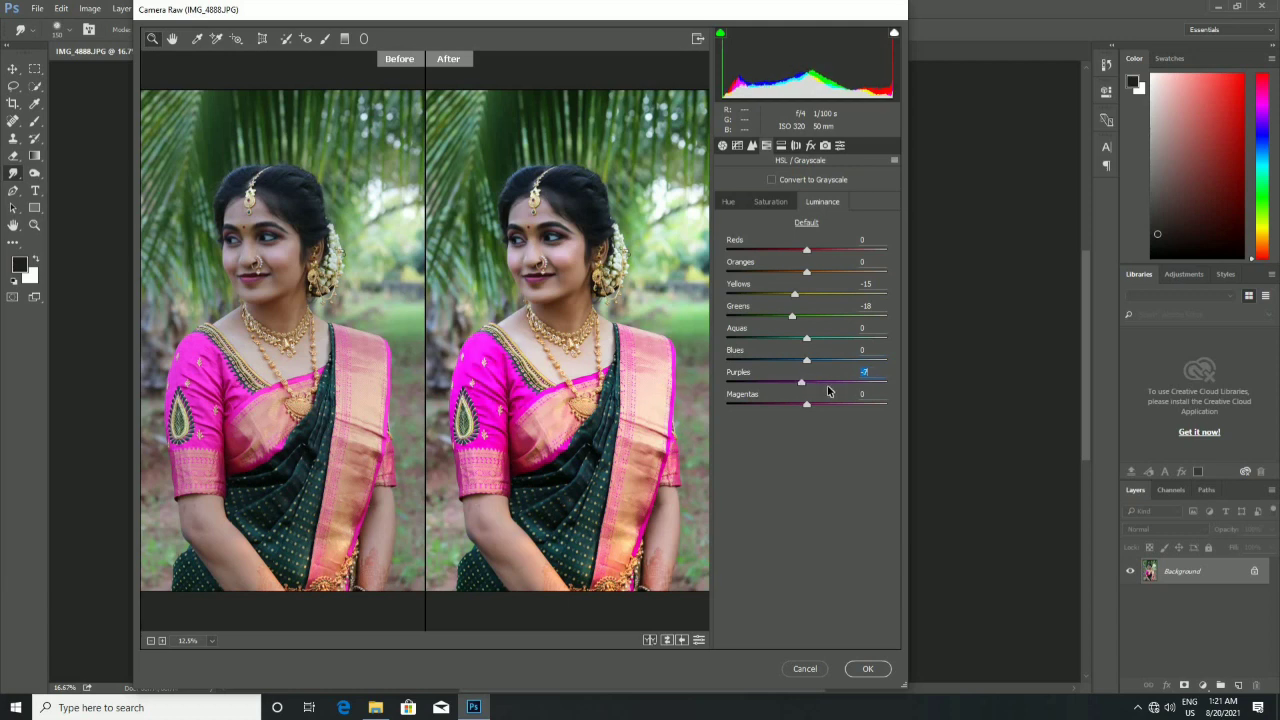
{"action": "key", "text": "Up"}
{"action": "key", "text": "Up"}
{"action": "key", "text": "Up"}
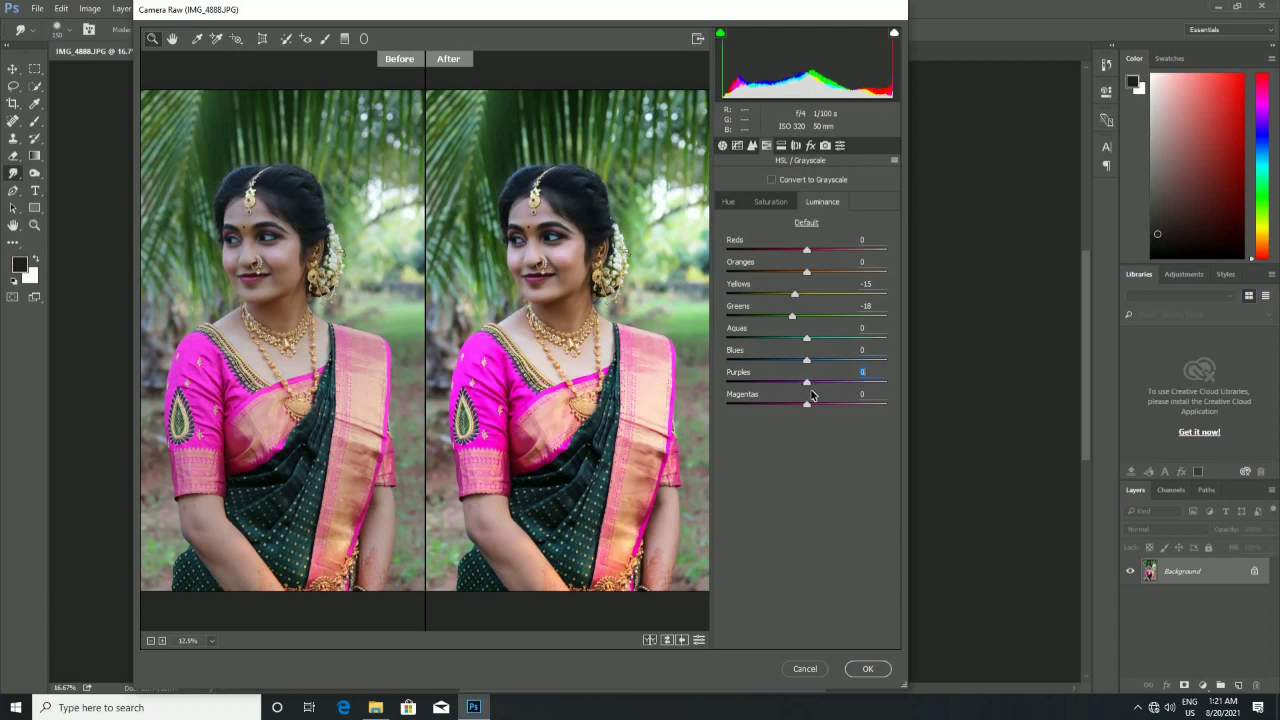
{"action": "key", "text": "Down"}
{"action": "key", "text": "Down"}
{"action": "key", "text": "Down"}
Reset Magentas luminance to 0 and brighten Oranges to +13
{"action": "mouse_move", "coordinate": [822, 404]}
{"action": "left_mouse_down"}
{"action": "mouse_move", "coordinate": [767, 404]}
{"action": "mouse_move", "coordinate": [817, 404]}
{"action": "left_mouse_up"}
{"action": "double_click", "coordinate": [816, 405]}
{"action": "left_click_drag", "start_coordinate": [807, 272], "coordinate": [822, 272]}
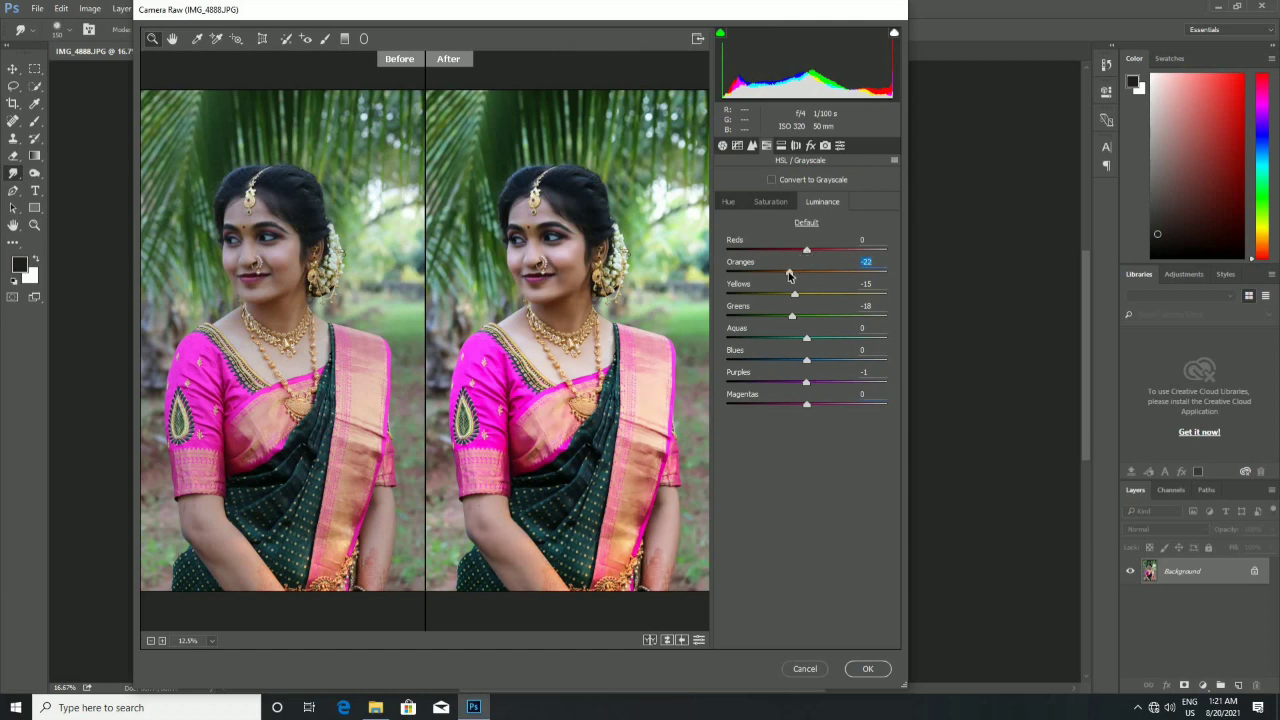
{"action": "left_click", "coordinate": [817, 280]}
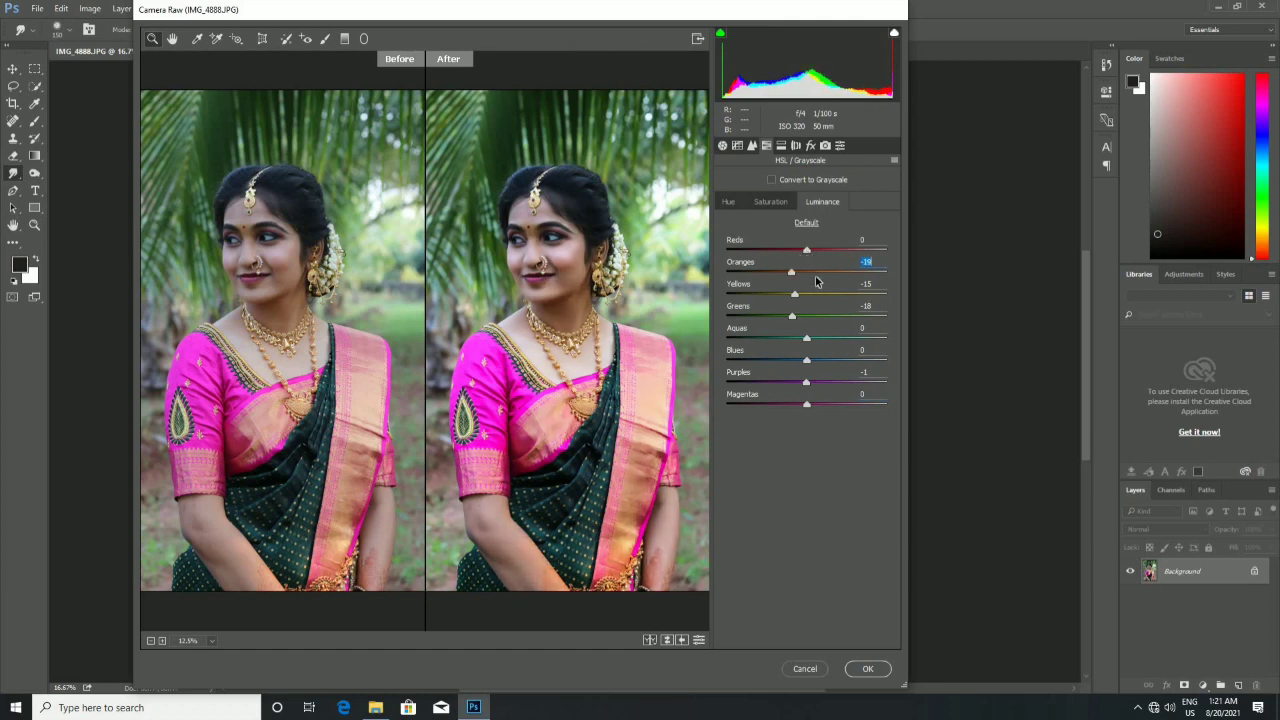
{"action": "mouse_move", "coordinate": [830, 274]}
{"action": "left_mouse_down"}
{"action": "mouse_move", "coordinate": [817, 282]}
{"action": "mouse_move", "coordinate": [805, 250]}
{"action": "left_mouse_up"}
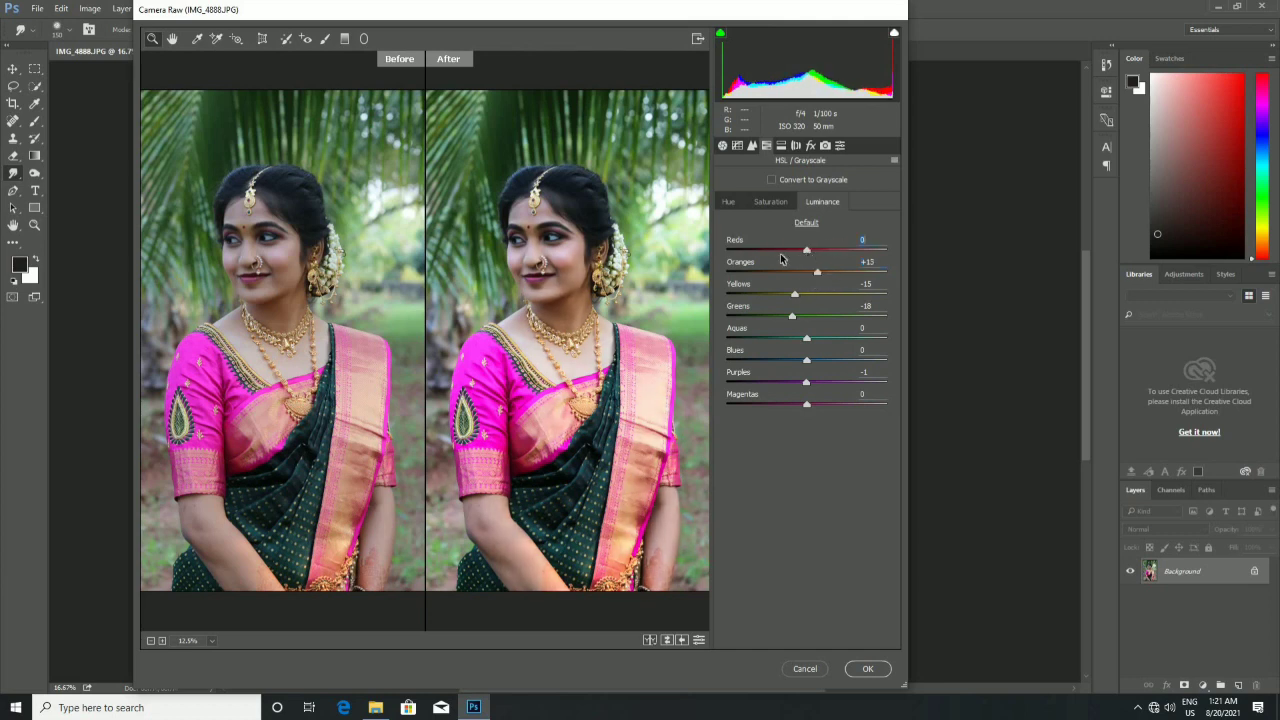
{"action": "left_click", "coordinate": [778, 203]}
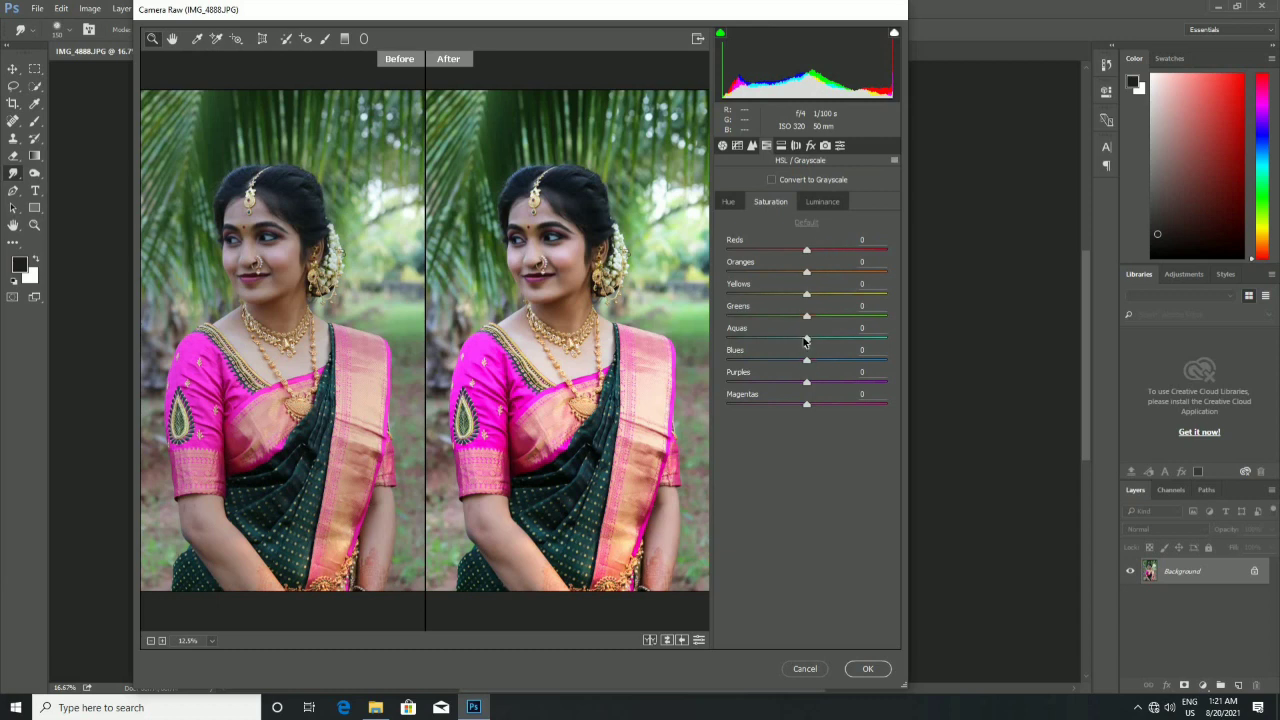
Set saturation to Greens +74, Aquas -38 and Reds sharply reduced, zooming in to check the face
{"action": "mouse_move", "coordinate": [807, 338]}
{"action": "left_mouse_down"}
{"action": "mouse_move", "coordinate": [762, 338]}
{"action": "mouse_move", "coordinate": [776, 351]}
{"action": "mouse_move", "coordinate": [752, 317]}
{"action": "mouse_move", "coordinate": [673, 324]}
{"action": "mouse_move", "coordinate": [885, 332]}
{"action": "mouse_move", "coordinate": [840, 332]}
{"action": "left_mouse_up"}
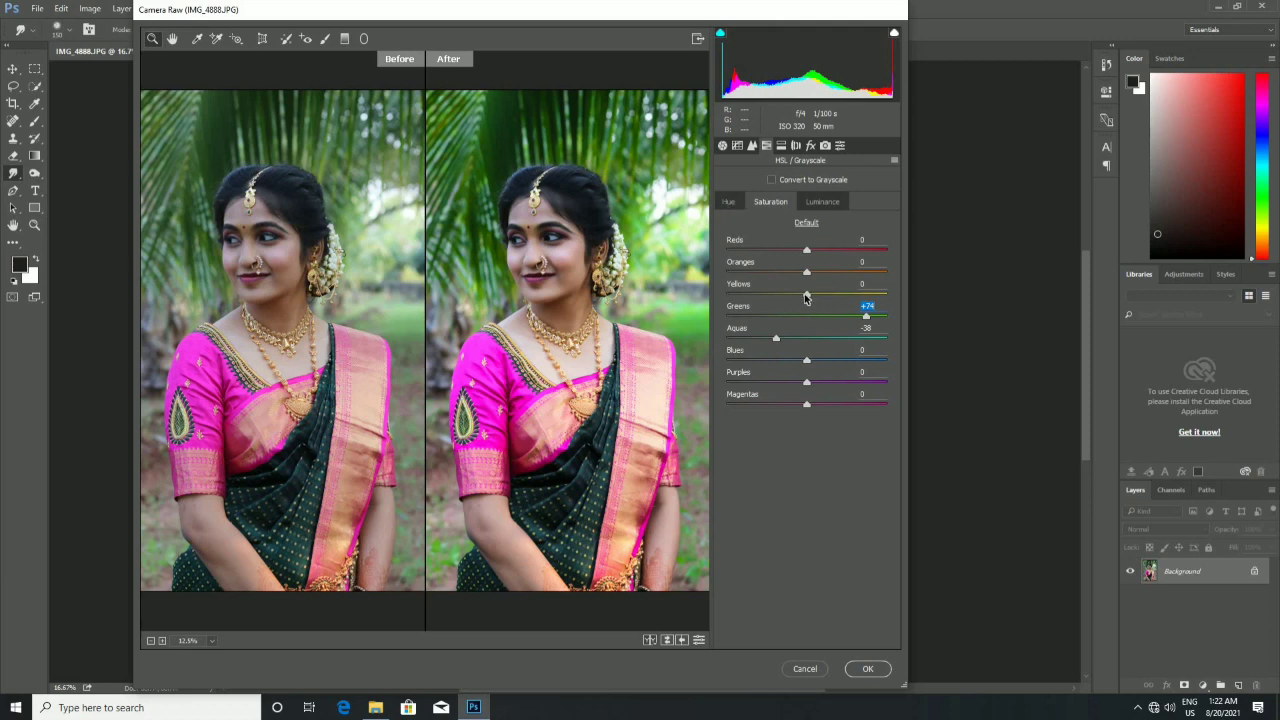
{"action": "mouse_move", "coordinate": [806, 296]}
{"action": "left_mouse_down"}
{"action": "mouse_move", "coordinate": [760, 297]}
{"action": "mouse_move", "coordinate": [834, 308]}
{"action": "mouse_move", "coordinate": [771, 310]}
{"action": "mouse_move", "coordinate": [787, 316]}
{"action": "left_mouse_up"}
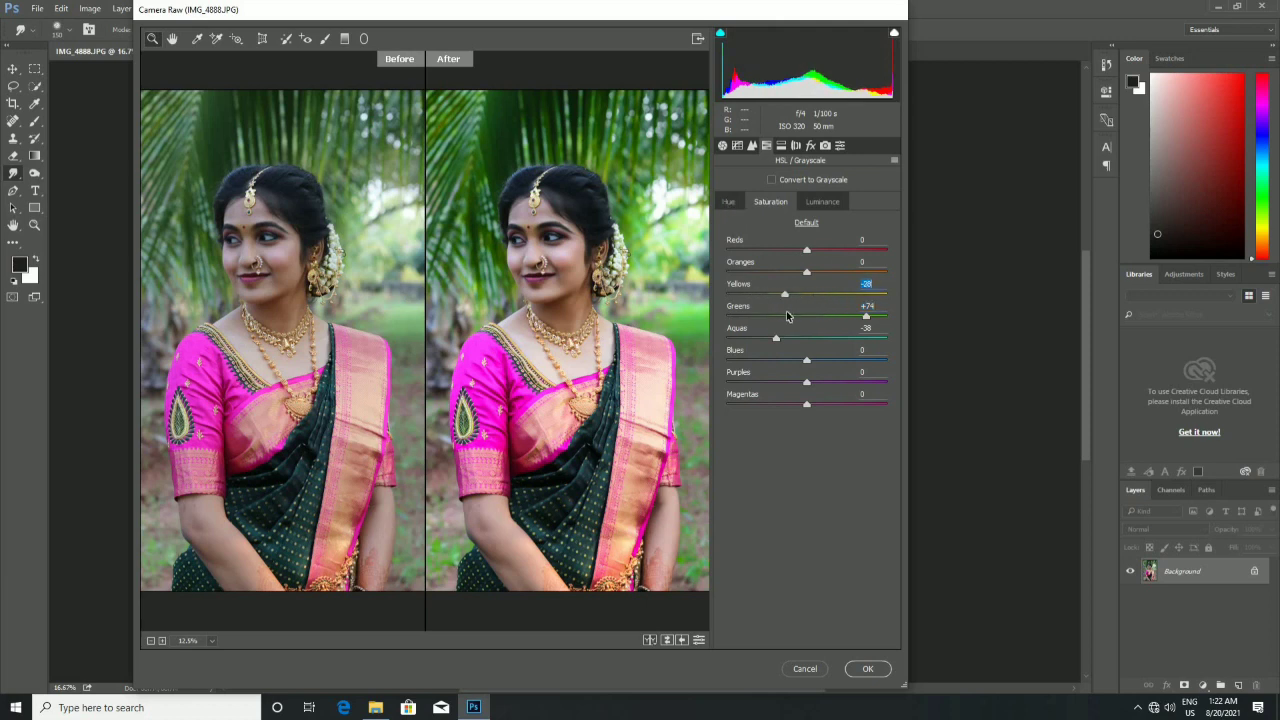
{"action": "left_click", "coordinate": [605, 250]}
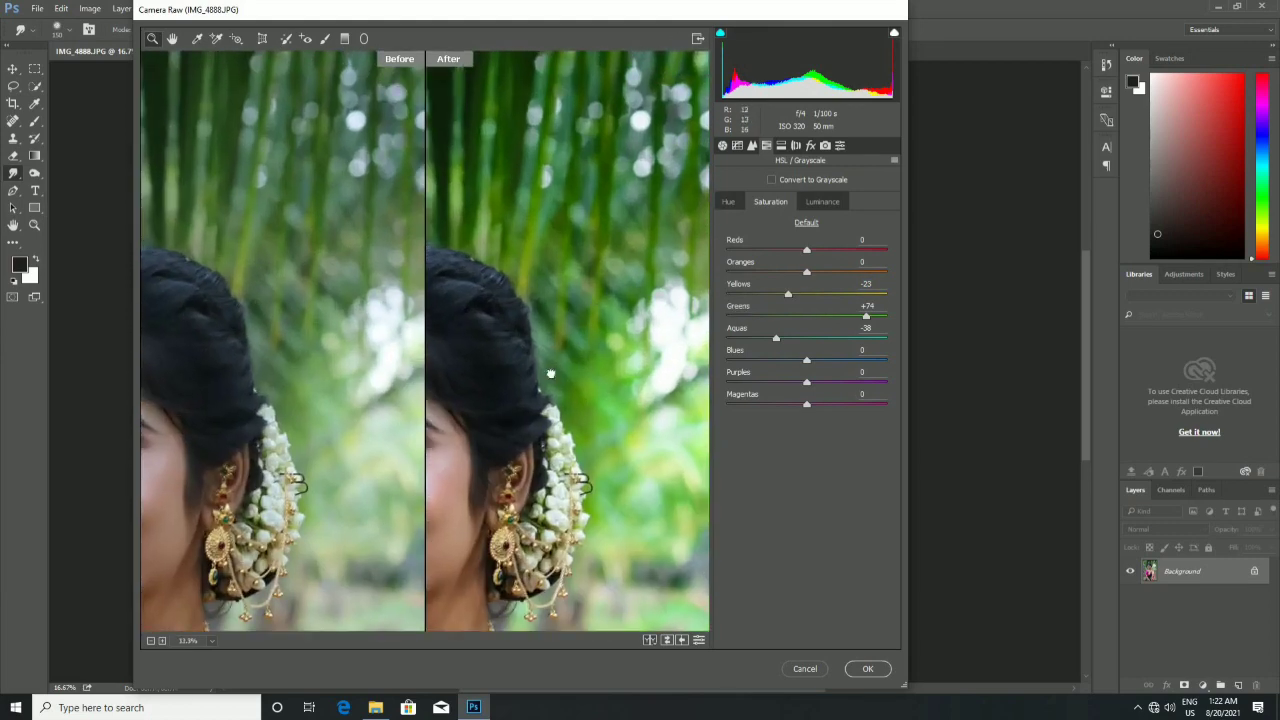
{"action": "mouse_move", "coordinate": [551, 371]}
{"action": "left_mouse_down"}
{"action": "mouse_move", "coordinate": [666, 294]}
{"action": "mouse_move", "coordinate": [613, 217]}
{"action": "left_mouse_up"}
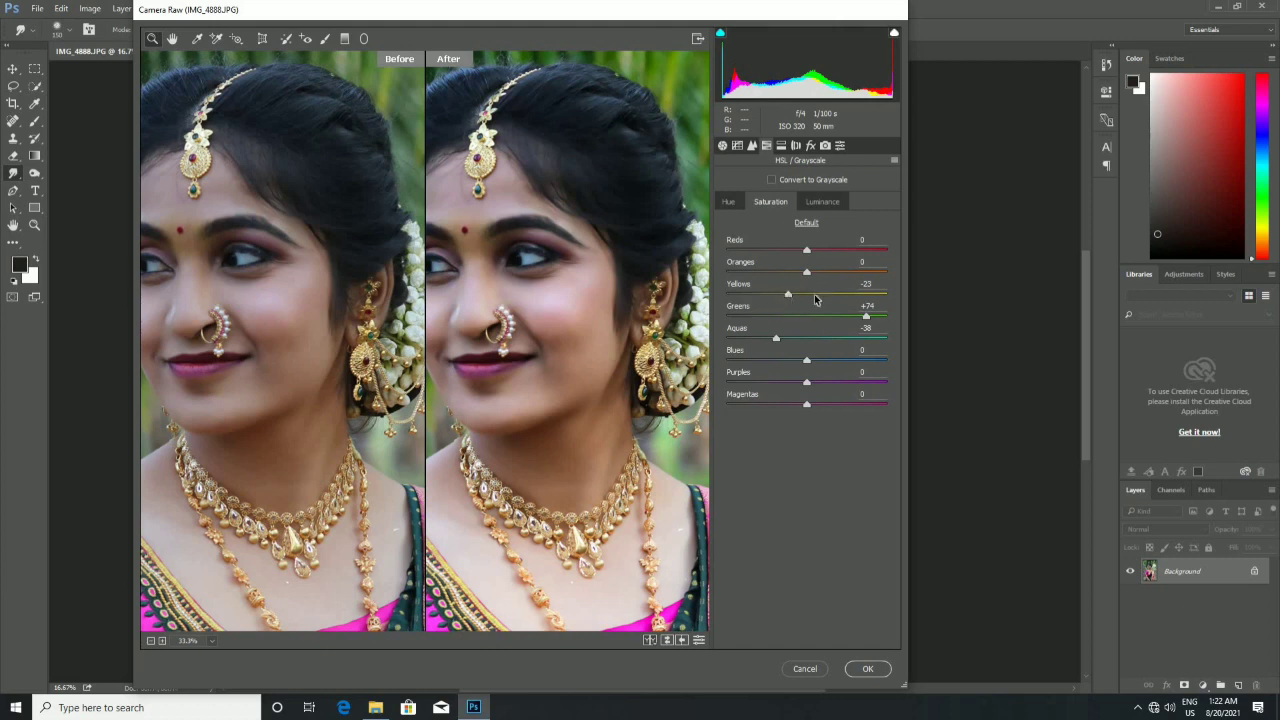
{"action": "mouse_move", "coordinate": [815, 295]}
{"action": "left_mouse_down"}
{"action": "mouse_move", "coordinate": [806, 314]}
{"action": "mouse_move", "coordinate": [803, 272]}
{"action": "mouse_move", "coordinate": [780, 283]}
{"action": "mouse_move", "coordinate": [828, 281]}
{"action": "mouse_move", "coordinate": [794, 290]}
{"action": "mouse_move", "coordinate": [806, 289]}
{"action": "mouse_move", "coordinate": [799, 251]}
{"action": "left_mouse_up"}
Shift hues to Oranges -3, Yellows +19, Greens -33, Aquas -23 and Blues -11
{"action": "left_click", "coordinate": [735, 205]}
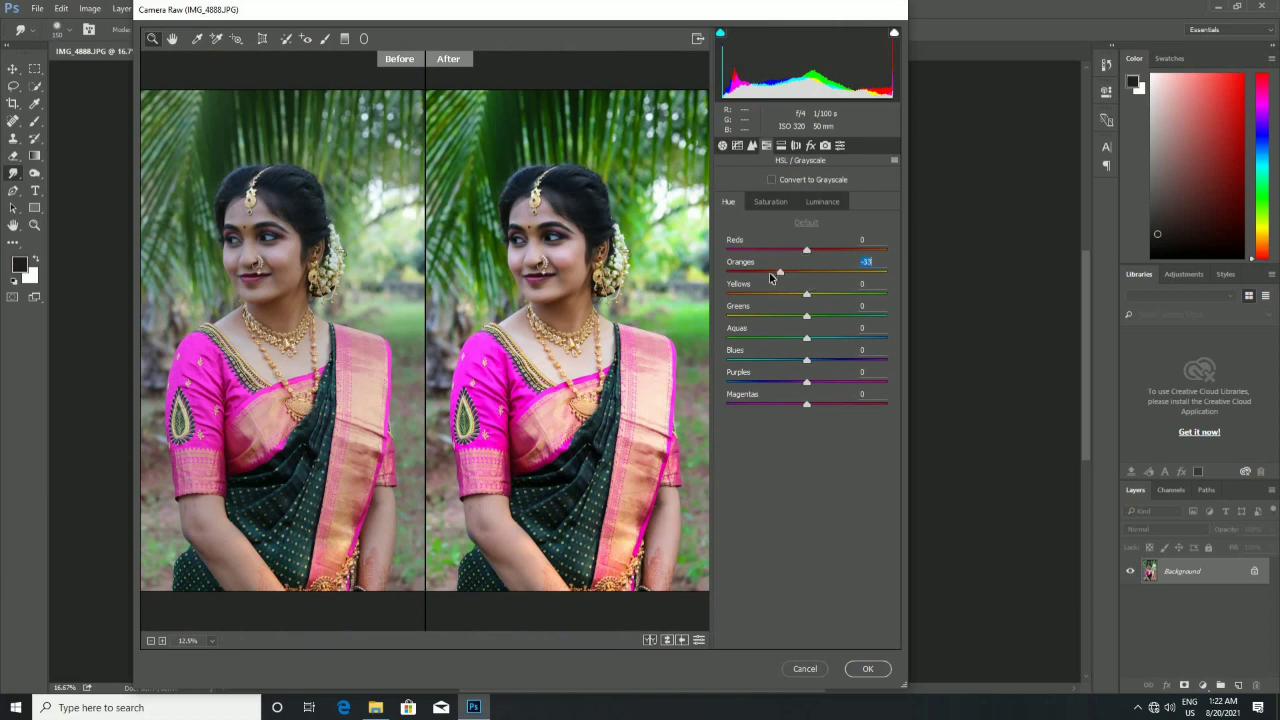
{"action": "left_click_drag", "start_coordinate": [769, 272], "coordinate": [805, 290]}
{"action": "mouse_move", "coordinate": [806, 297]}
{"action": "left_mouse_down"}
{"action": "mouse_move", "coordinate": [754, 294]}
{"action": "mouse_move", "coordinate": [820, 313]}
{"action": "mouse_move", "coordinate": [720, 325]}
{"action": "mouse_move", "coordinate": [805, 318]}
{"action": "mouse_move", "coordinate": [765, 330]}
{"action": "mouse_move", "coordinate": [826, 338]}
{"action": "mouse_move", "coordinate": [787, 345]}
{"action": "mouse_move", "coordinate": [840, 364]}
{"action": "mouse_move", "coordinate": [758, 364]}
{"action": "mouse_move", "coordinate": [845, 362]}
{"action": "left_mouse_up"}
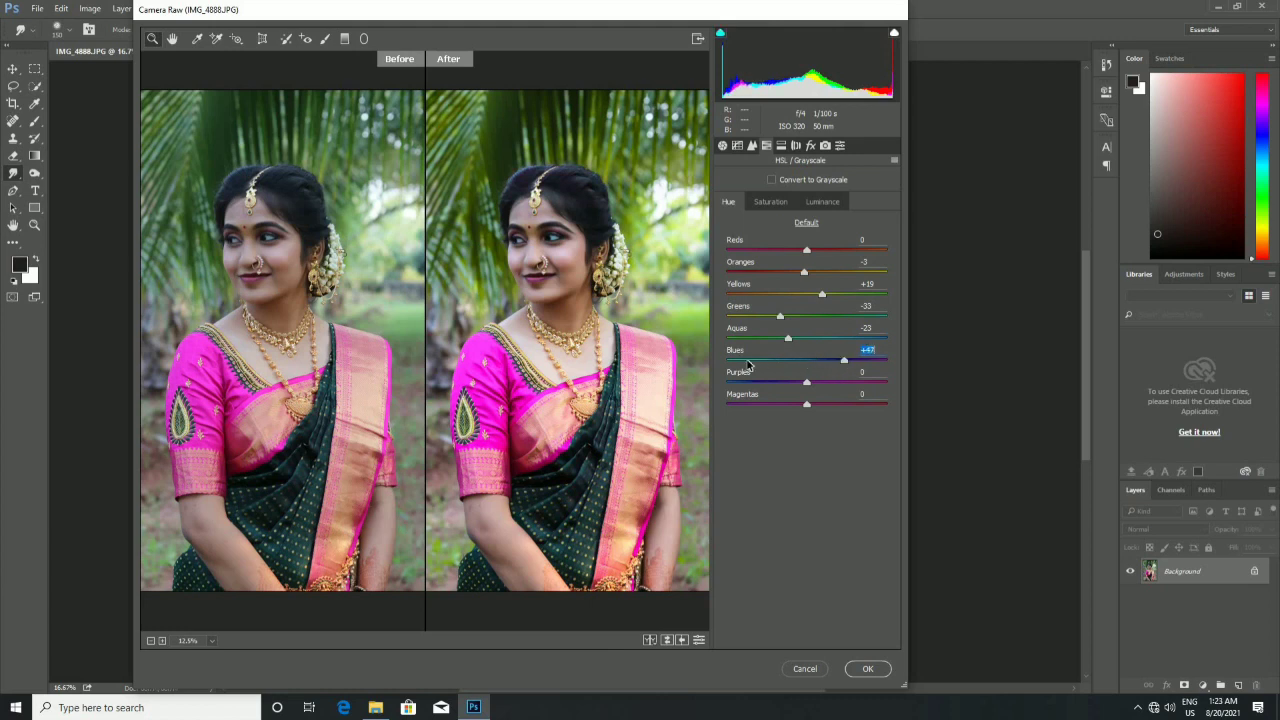
{"action": "left_click_drag", "start_coordinate": [748, 366], "coordinate": [808, 373]}
In Effects, set Dehaze to -3 and a -18 Highlight Priority post-crop vignette
{"action": "left_click", "coordinate": [781, 148]}
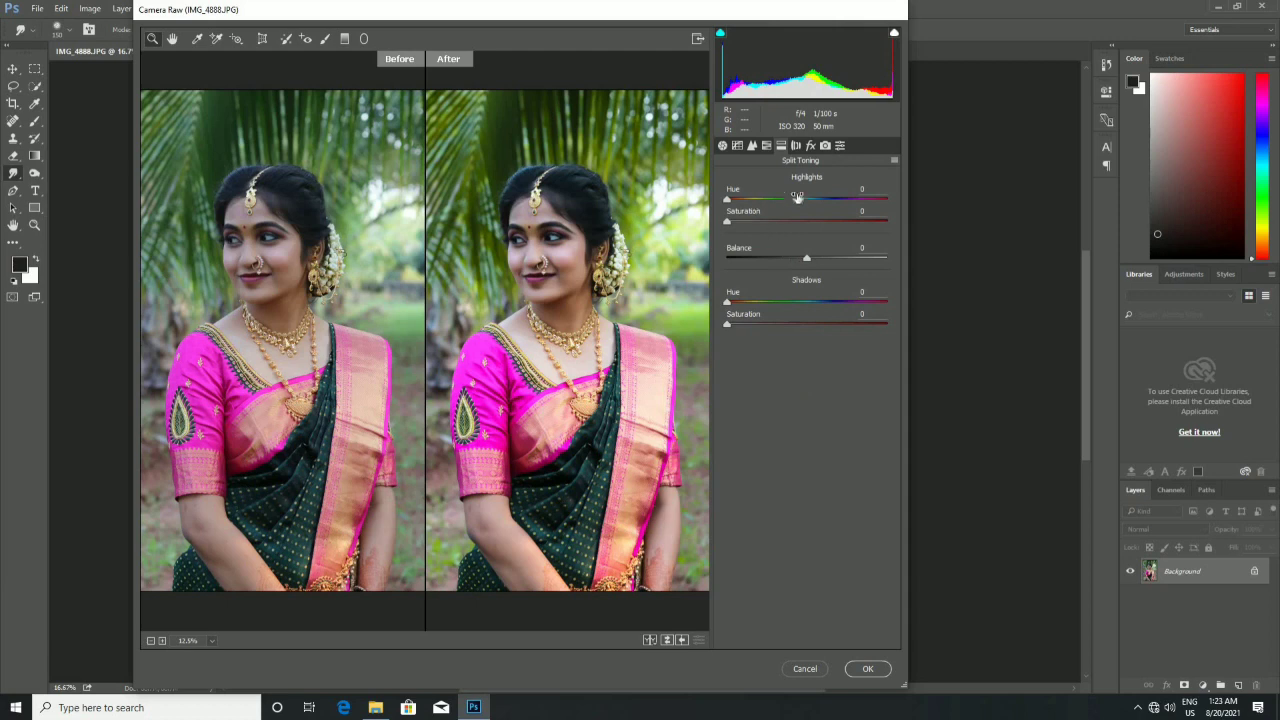
{"action": "left_click", "coordinate": [811, 146]}
{"action": "left_click", "coordinate": [813, 147]}
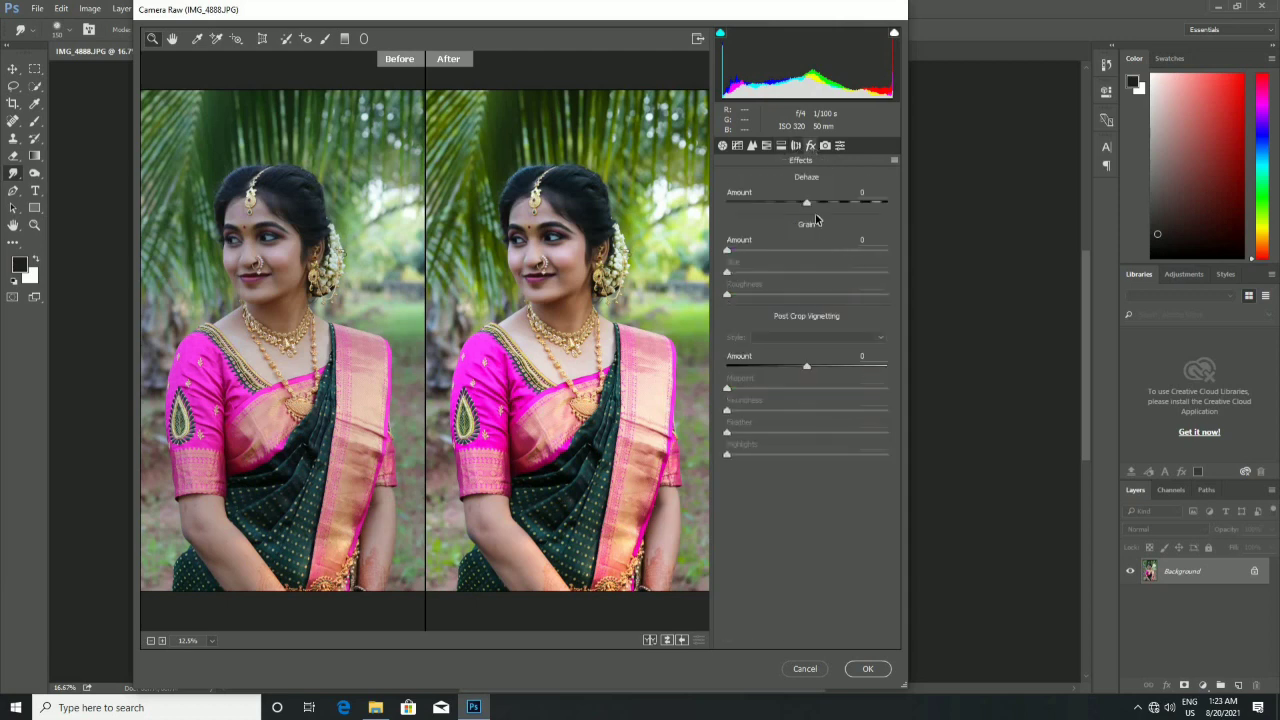
{"action": "left_click_drag", "start_coordinate": [808, 205], "coordinate": [807, 207]}
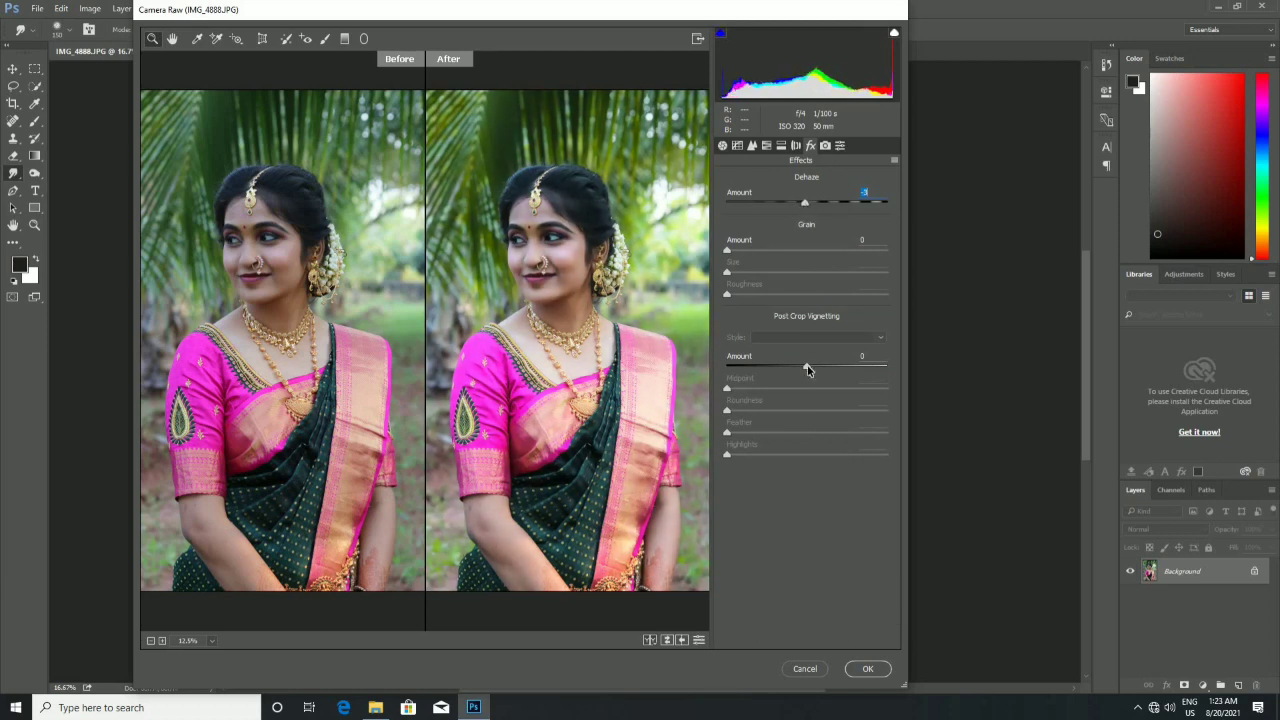
{"action": "left_click_drag", "start_coordinate": [807, 368], "coordinate": [793, 373]}
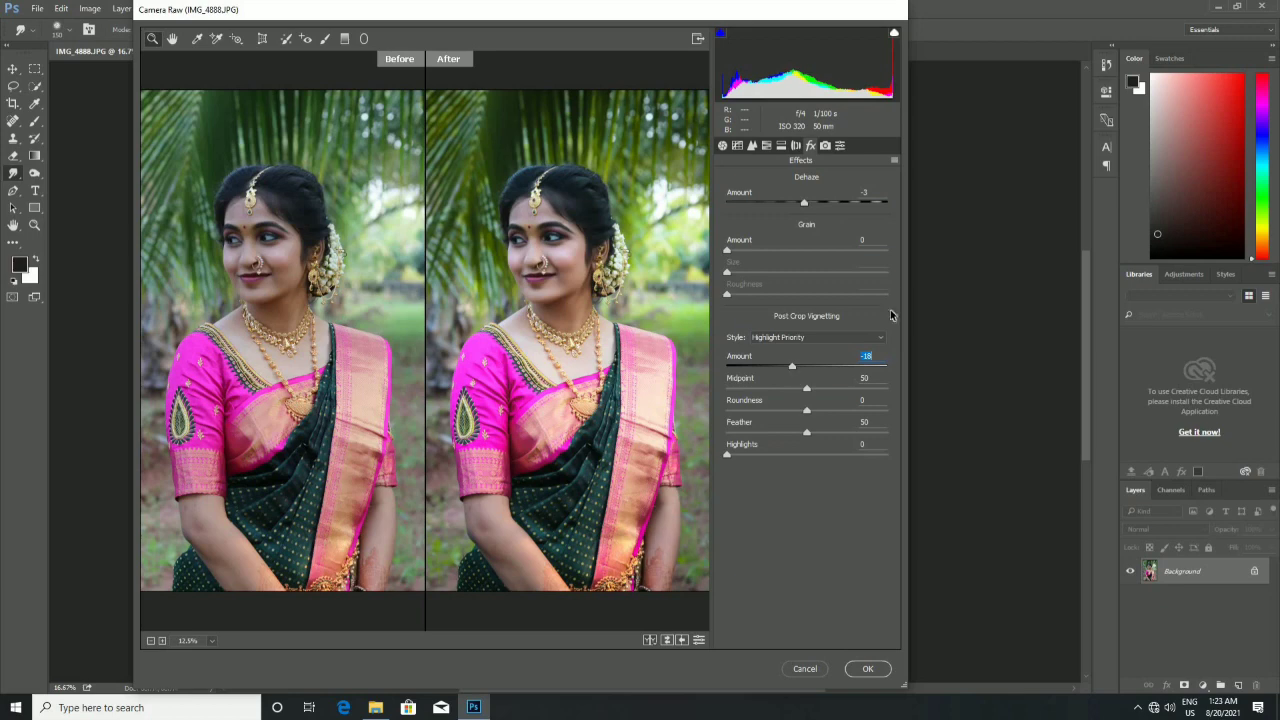
Apply the Camera Raw grade and select the woman's face with Quick Selection
{"action": "left_click", "coordinate": [869, 669]}
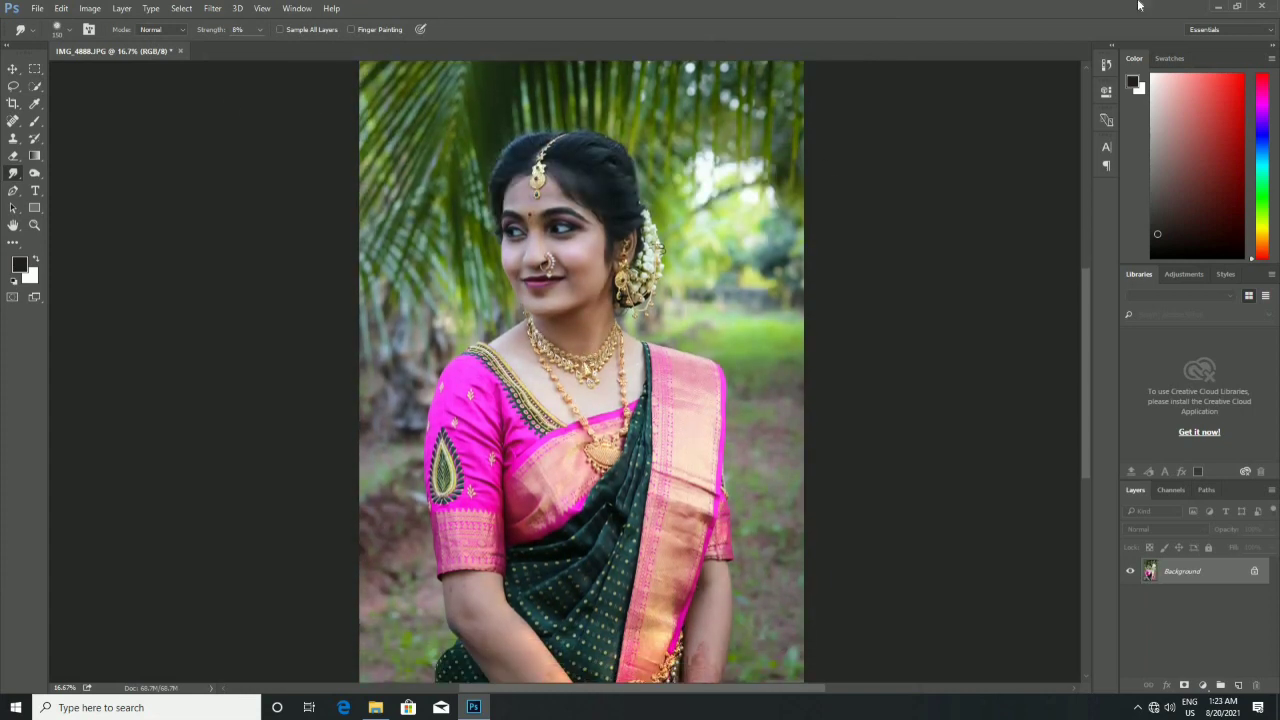
{"action": "left_click", "coordinate": [36, 88]}
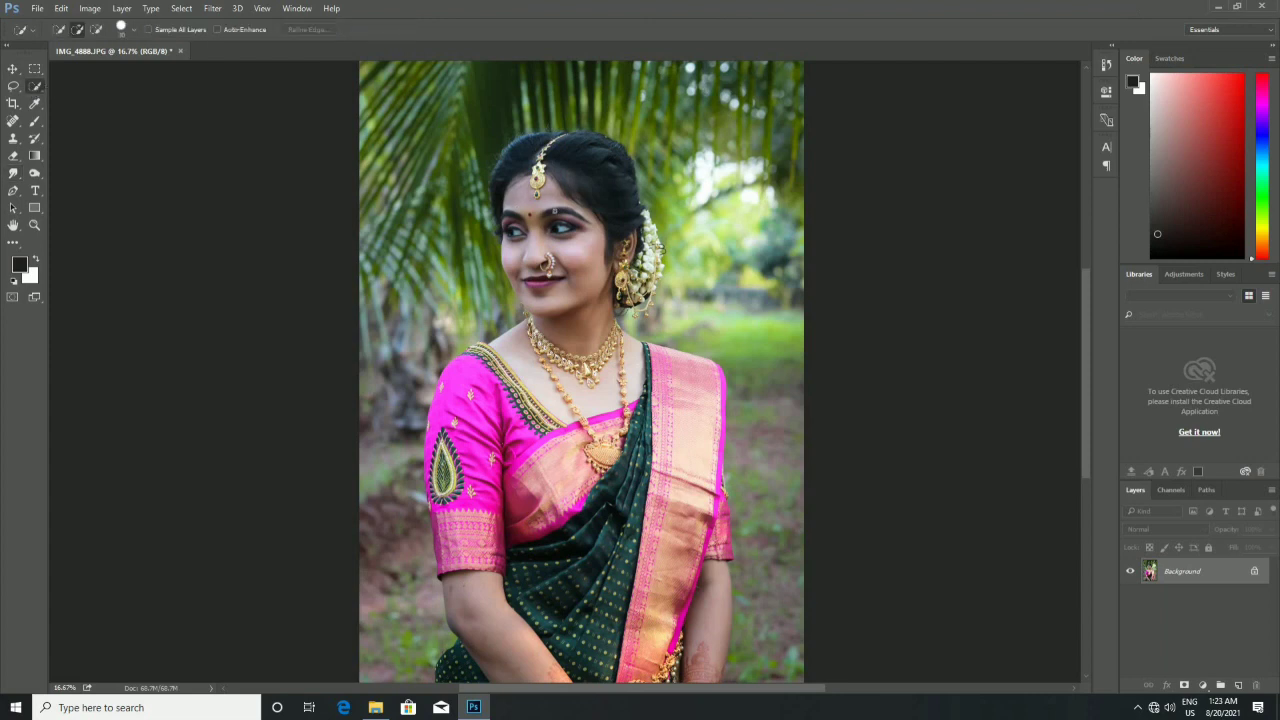
{"action": "left_click_drag", "start_coordinate": [562, 226], "coordinate": [598, 230]}
{"action": "left_click_drag", "start_coordinate": [592, 288], "coordinate": [568, 388]}
Feather the face selection with a 33-pixel radius
{"action": "right_click", "coordinate": [508, 180]}
{"action": "left_click", "coordinate": [580, 224]}
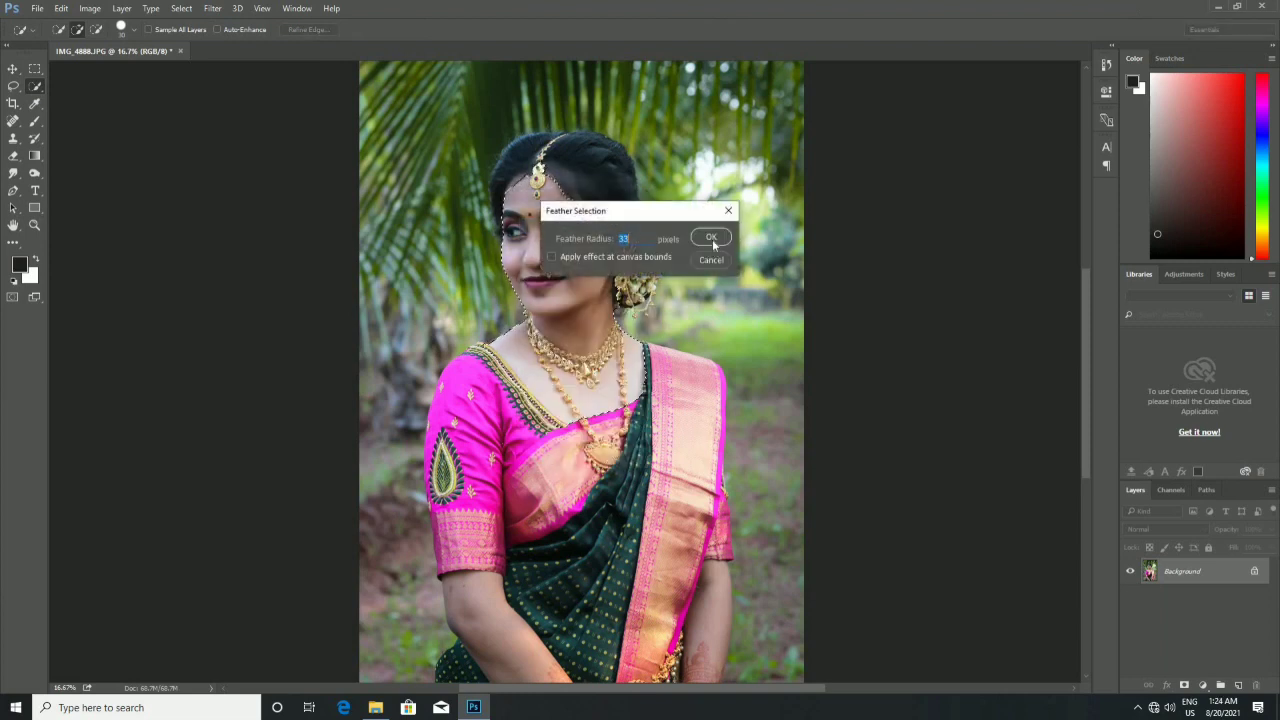
{"action": "type", "text": "2"}
{"action": "key", "text": "Return"}
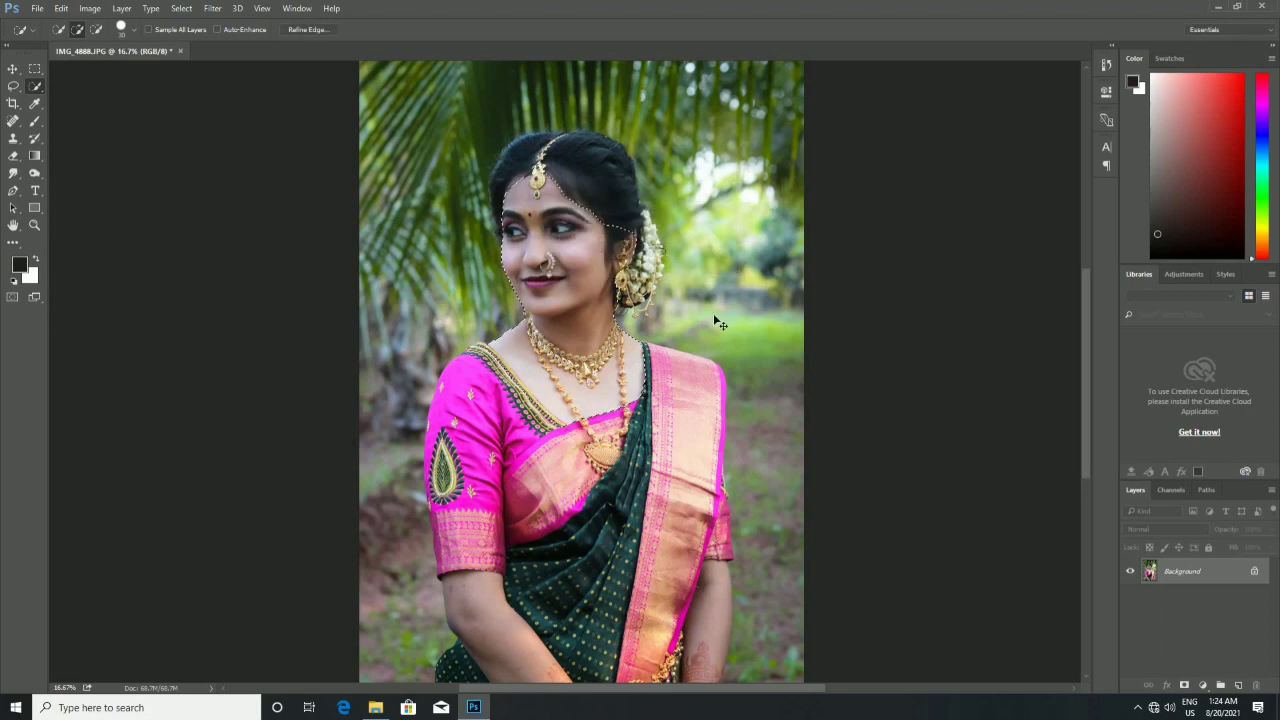
Lift the face with a Curves point from input 116 to output 127
{"action": "key", "text": "ctrl+m"}
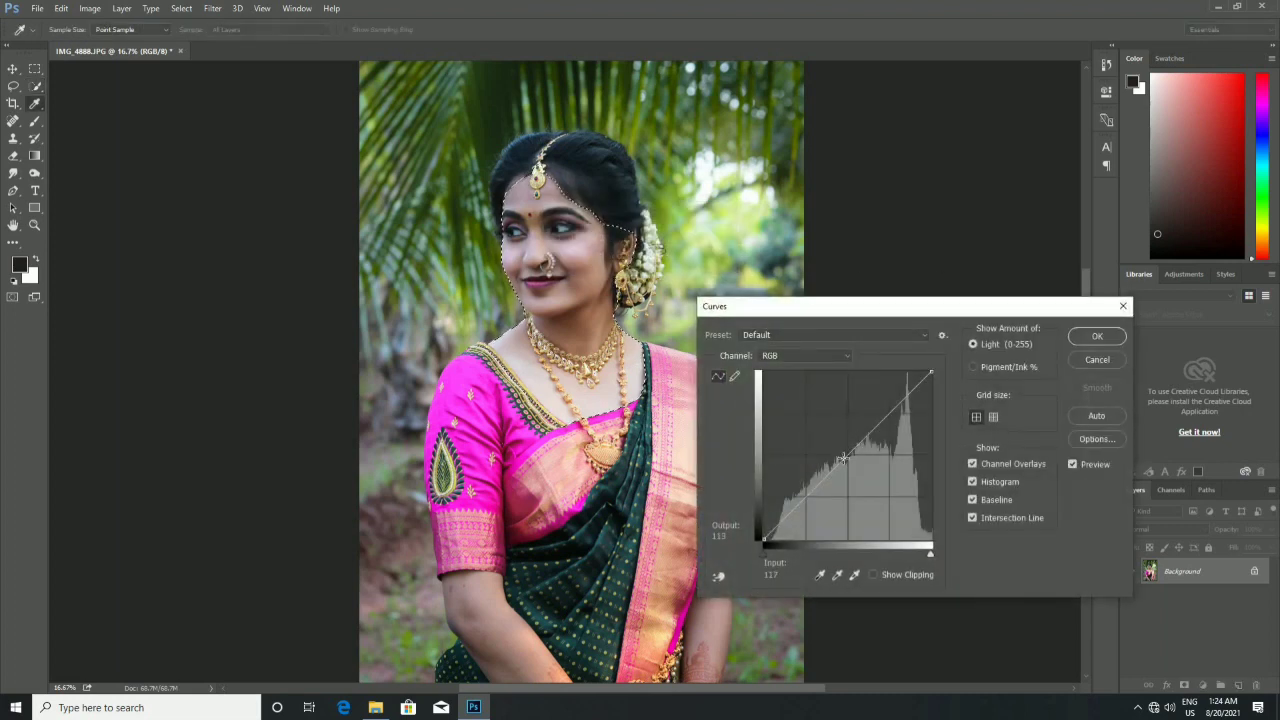
{"action": "left_click_drag", "start_coordinate": [839, 465], "coordinate": [839, 456]}
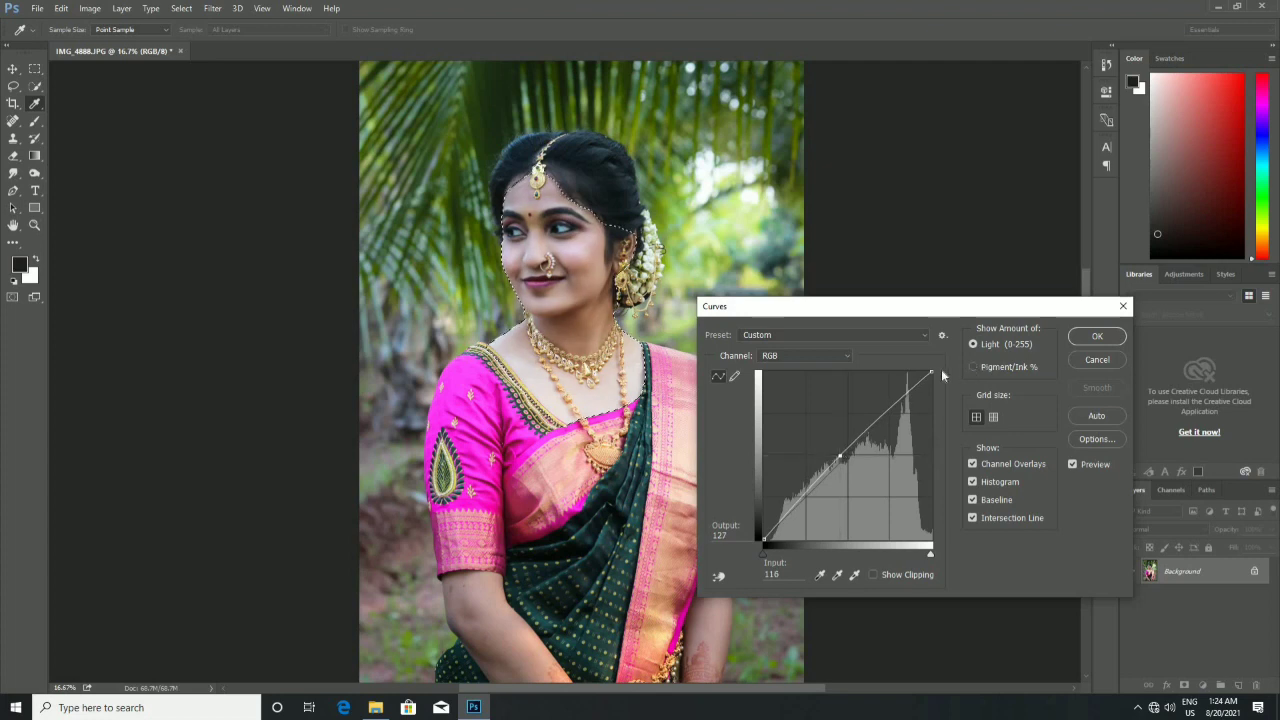
{"action": "left_click", "coordinate": [1096, 336]}
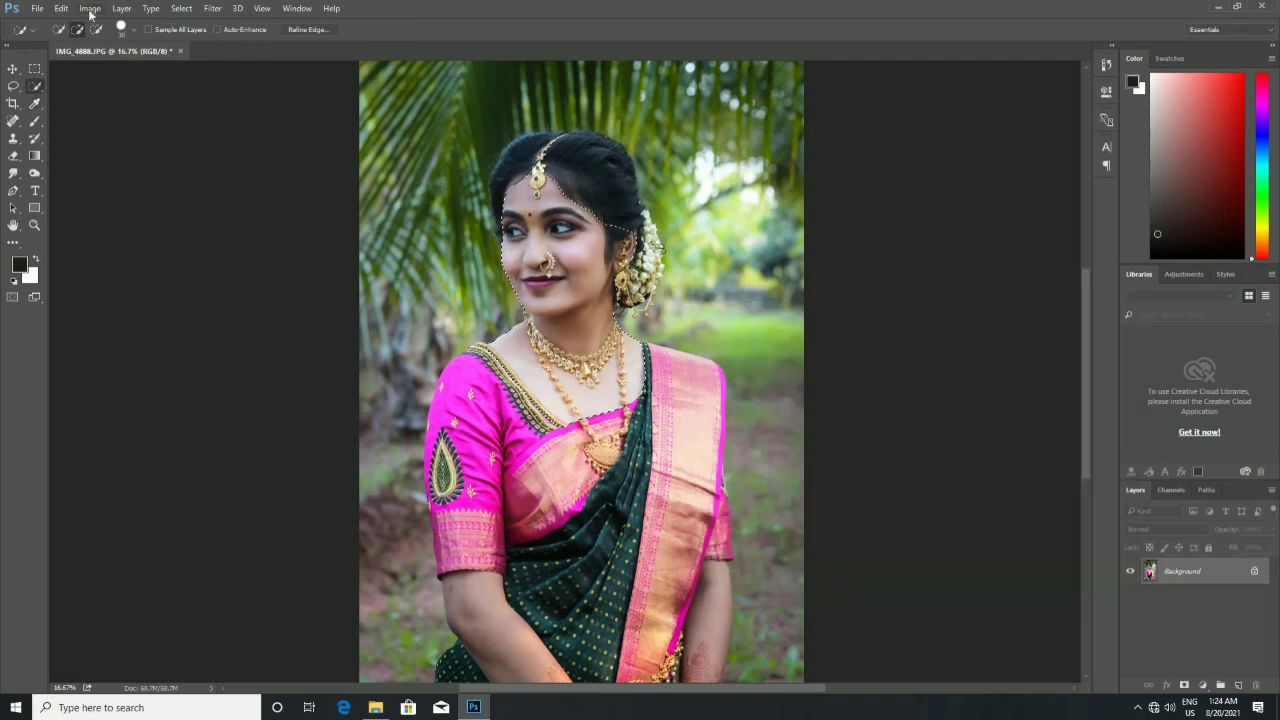
Adjust cyan in the face's Blacks range with Selective Color
{"action": "left_click", "coordinate": [90, 8]}
{"action": "mouse_move", "coordinate": [110, 42]}
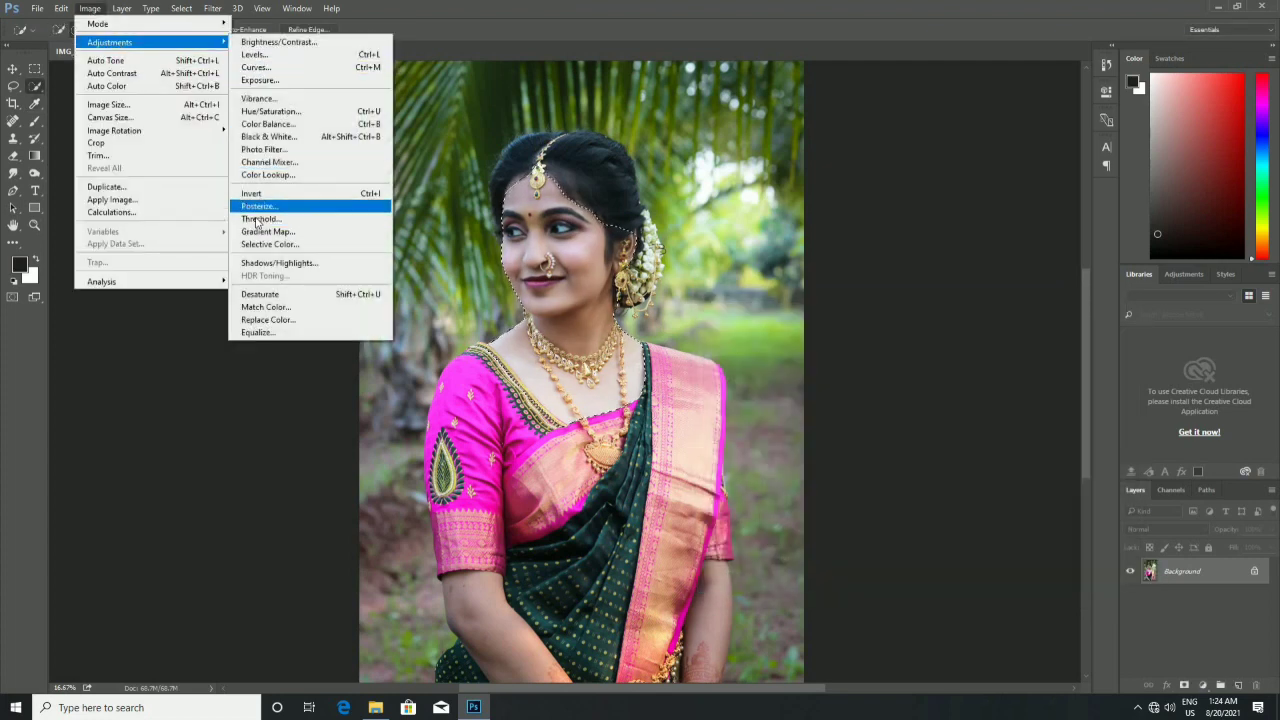
{"action": "key", "text": "Escape"}
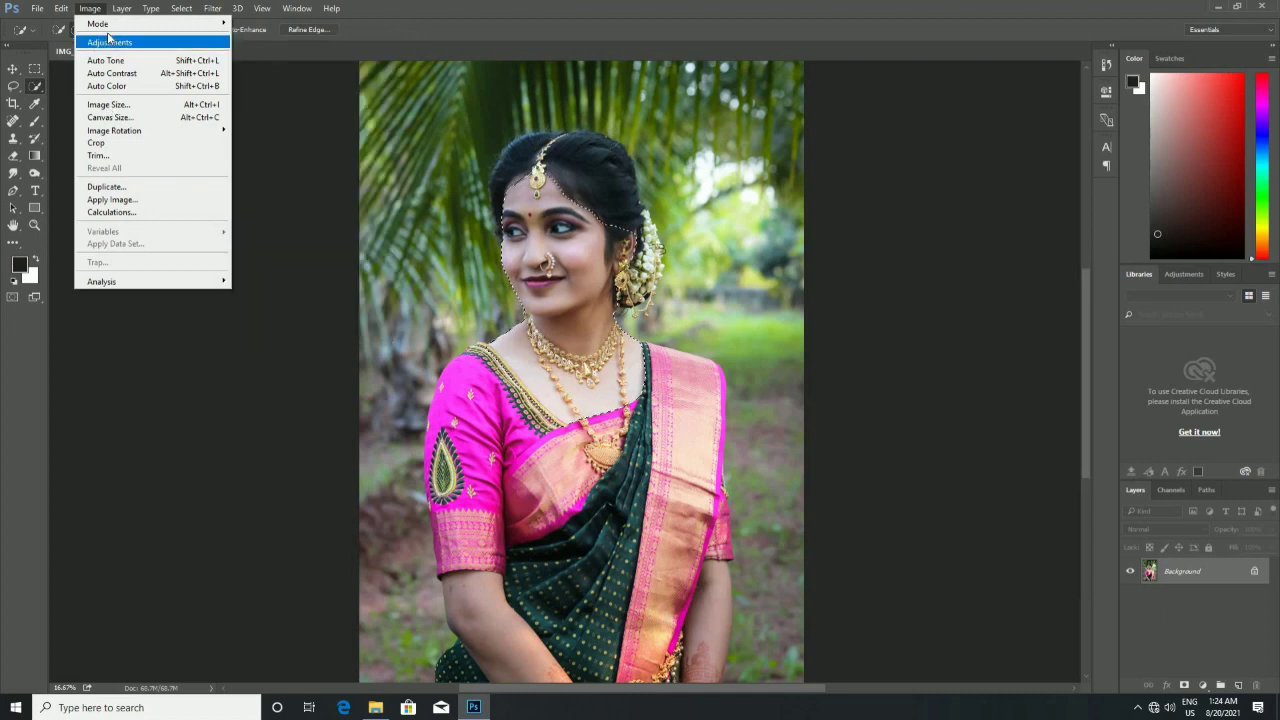
{"action": "left_click", "coordinate": [114, 42]}
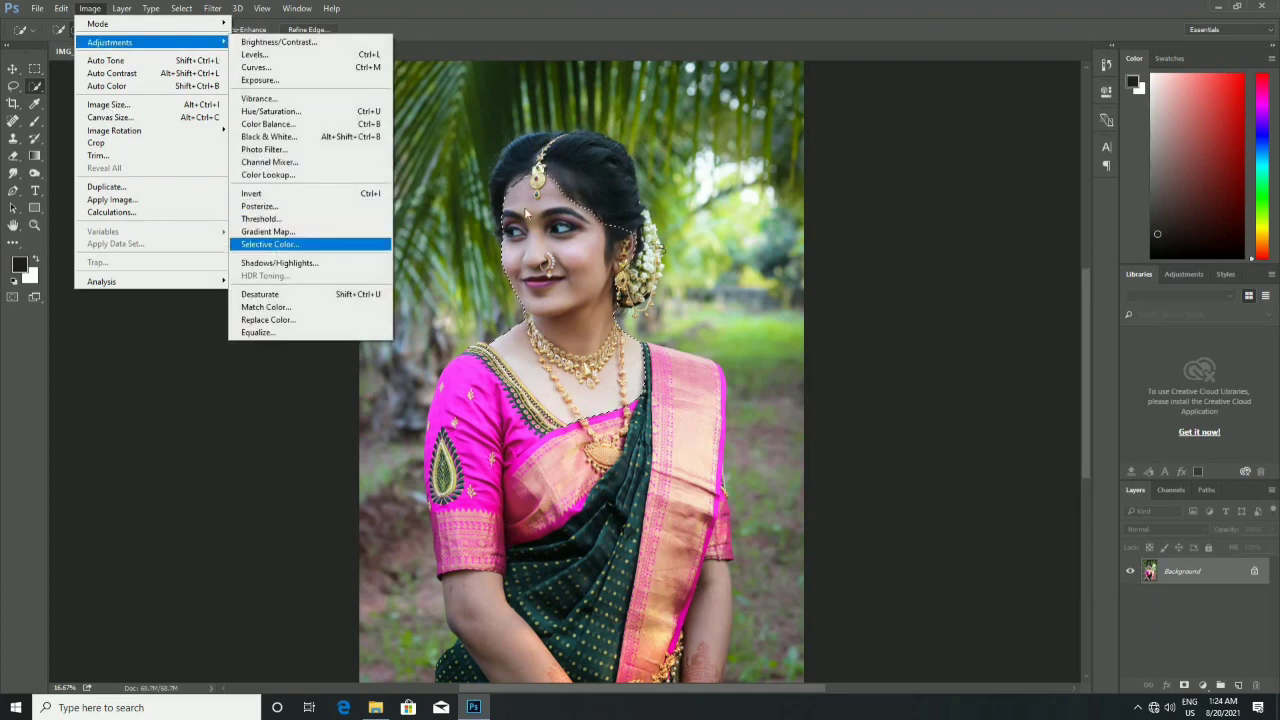
{"action": "left_click", "coordinate": [270, 245]}
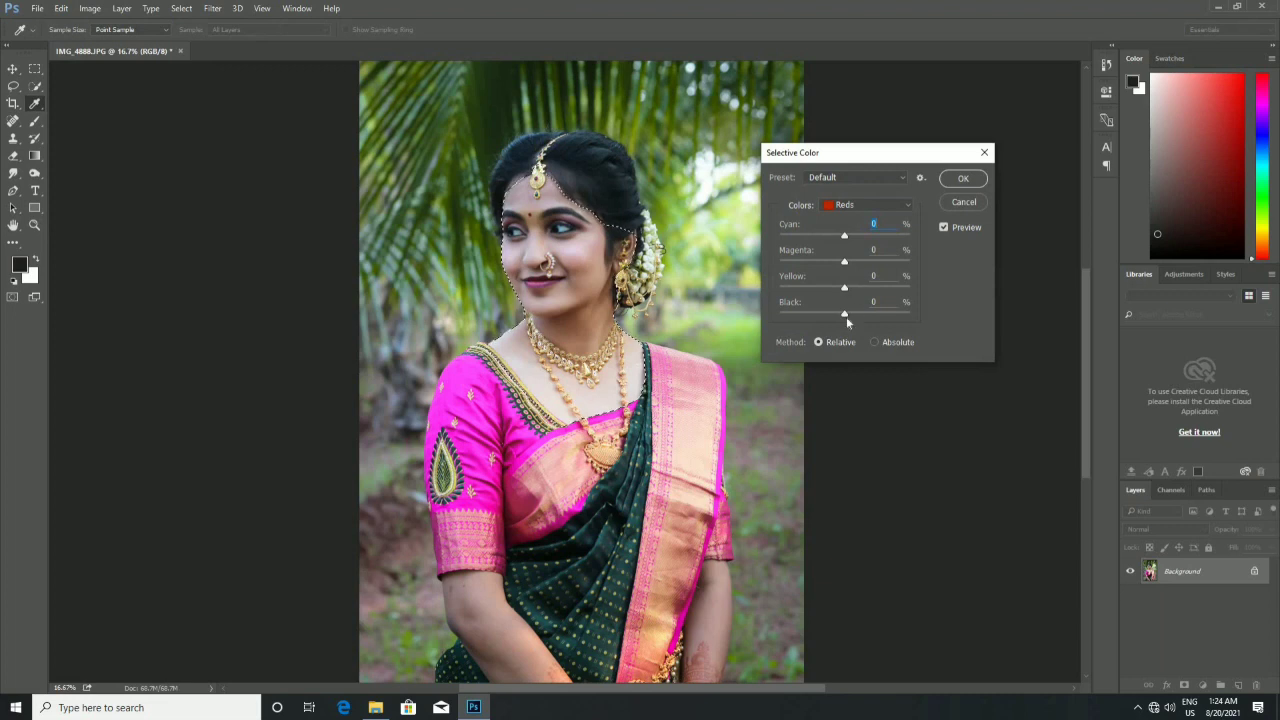
{"action": "left_click_drag", "start_coordinate": [846, 317], "coordinate": [828, 316]}
{"action": "left_click", "coordinate": [848, 207]}
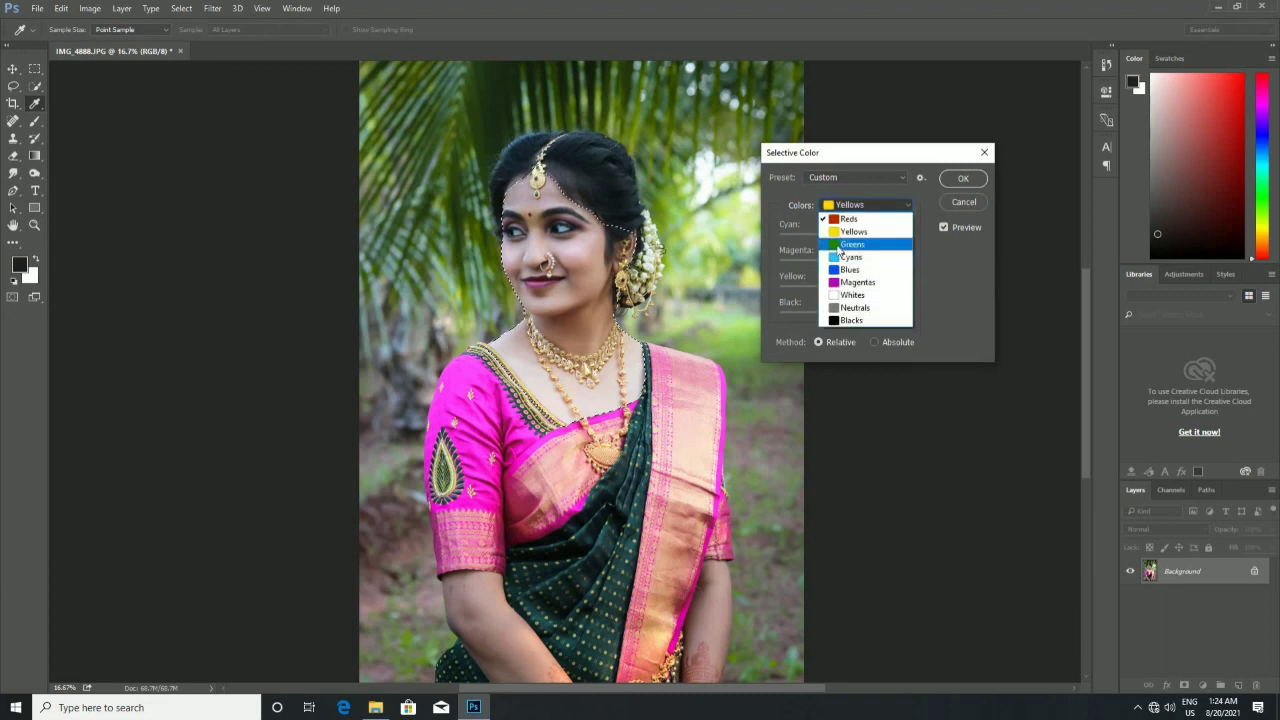
{"action": "left_click", "coordinate": [851, 317]}
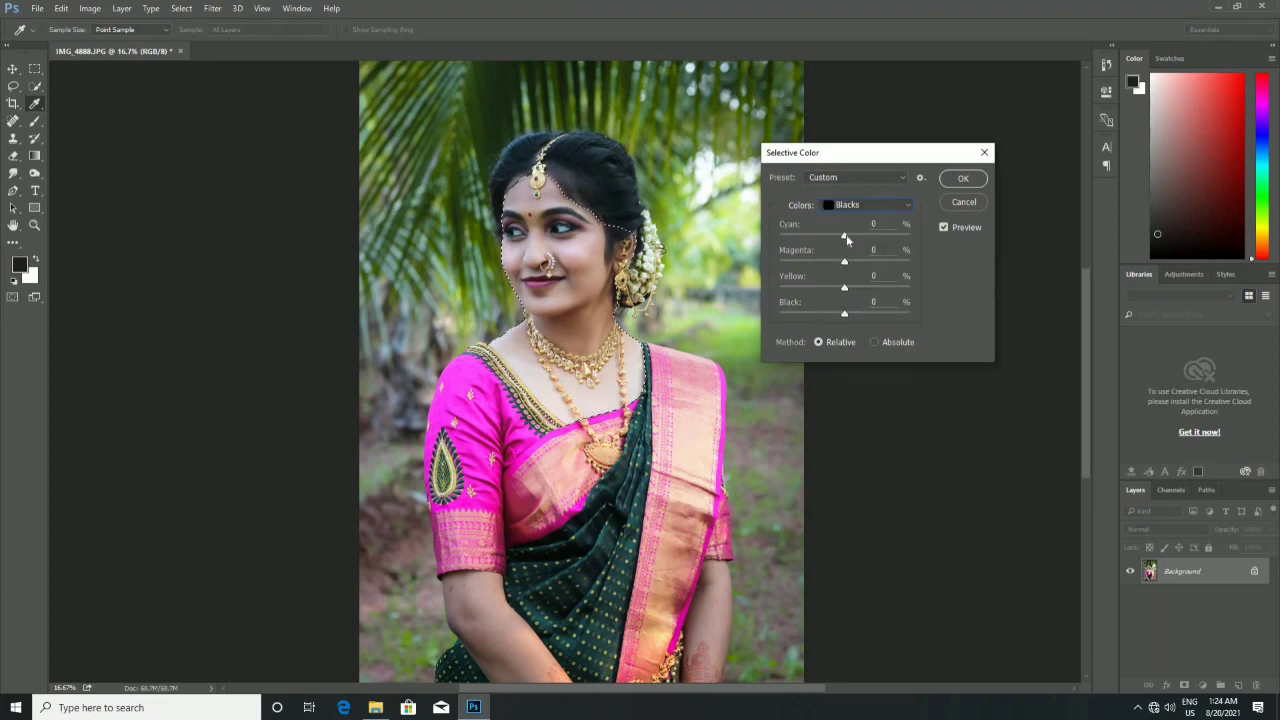
{"action": "left_click_drag", "start_coordinate": [845, 237], "coordinate": [874, 237]}
{"action": "left_click", "coordinate": [840, 238]}
{"action": "left_click", "coordinate": [961, 178]}
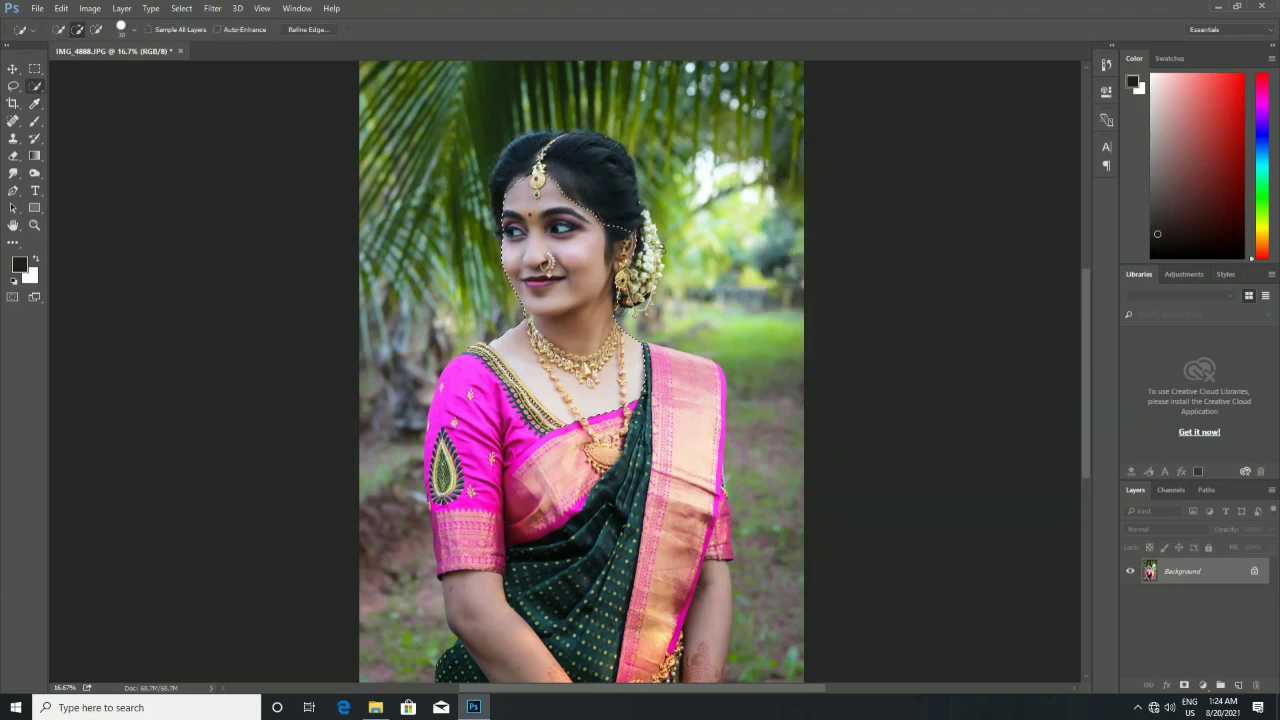
Raise the face's brightness slightly to +2 with Brightness/Contrast
{"action": "left_click", "coordinate": [97, 10]}
{"action": "mouse_move", "coordinate": [110, 42]}
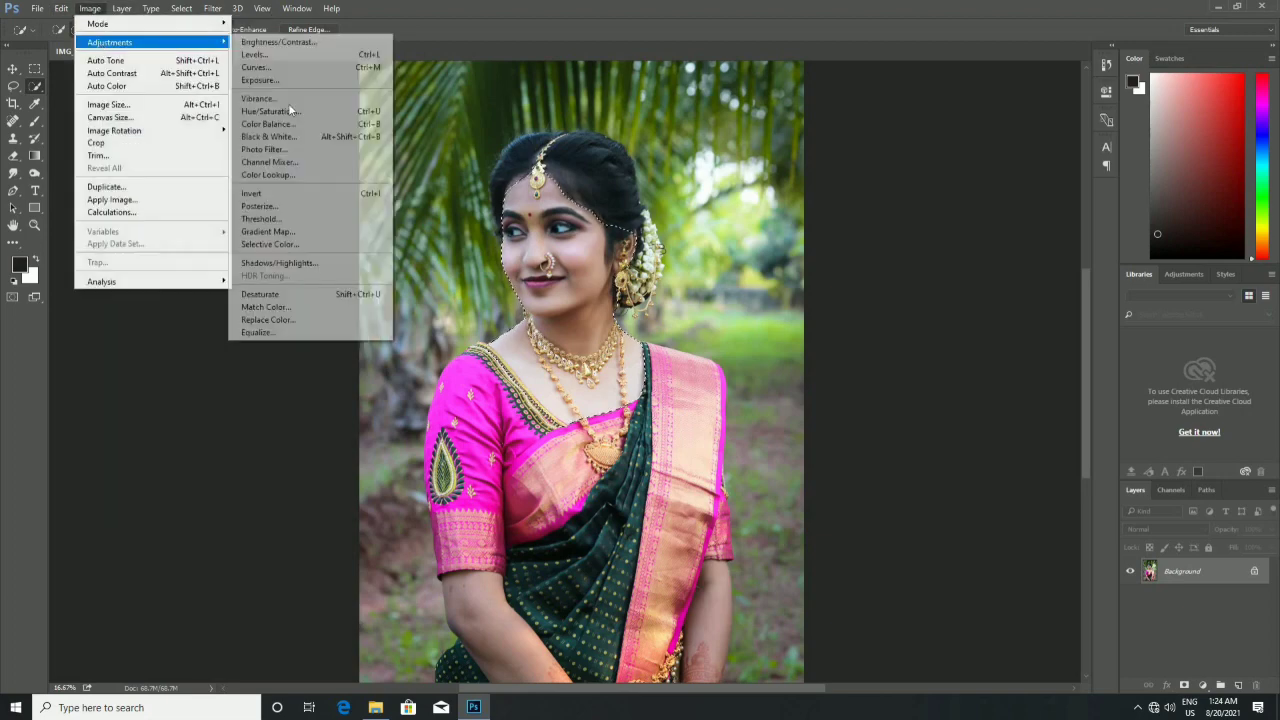
{"action": "left_click", "coordinate": [275, 43]}
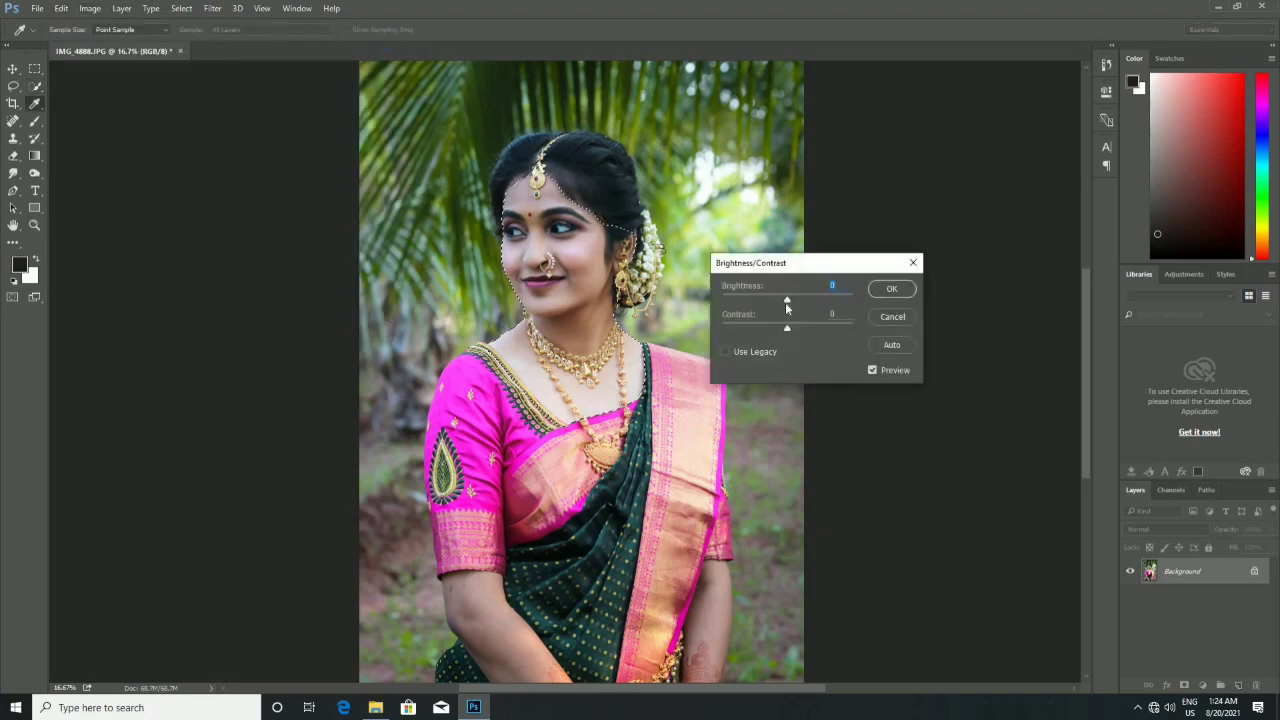
{"action": "left_click_drag", "start_coordinate": [788, 301], "coordinate": [788, 304]}
{"action": "left_click", "coordinate": [891, 288]}
{"action": "right_click", "coordinate": [526, 184]}
Deselect the face and set whole-image Selective Color Blacks Cyan to +10
{"action": "left_click", "coordinate": [580, 205]}
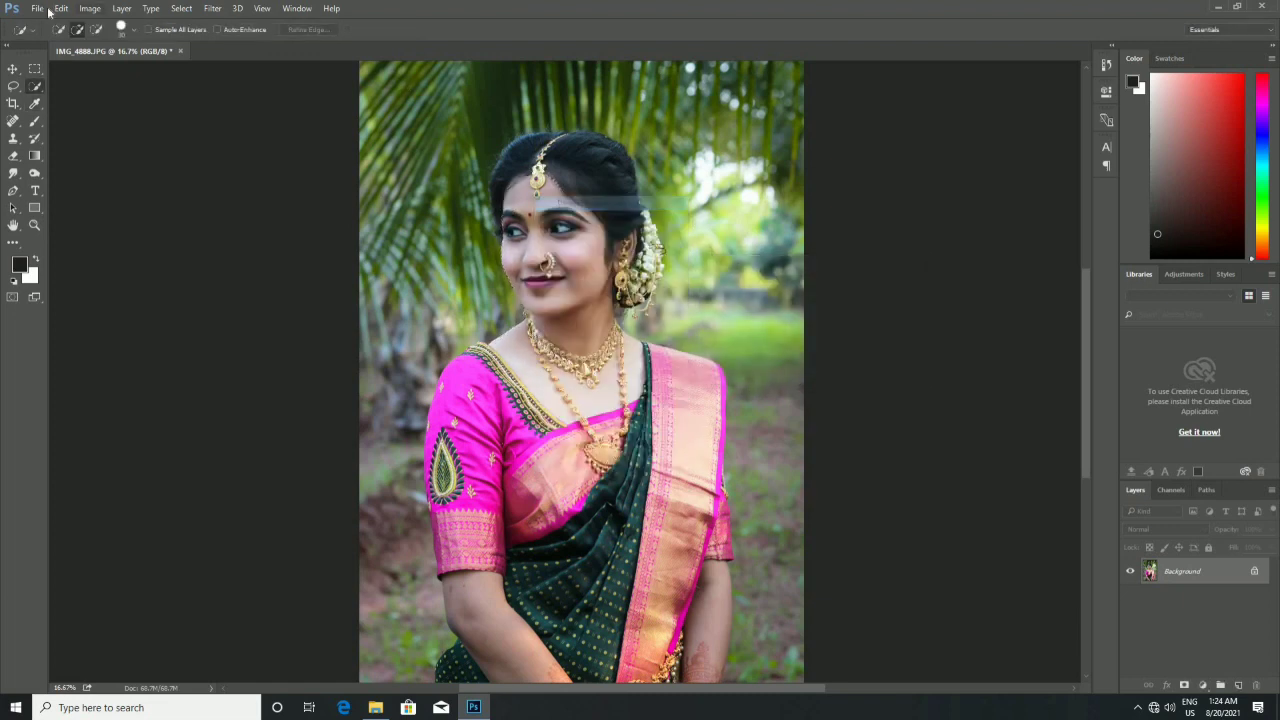
{"action": "left_click", "coordinate": [90, 8]}
{"action": "mouse_move", "coordinate": [150, 42]}
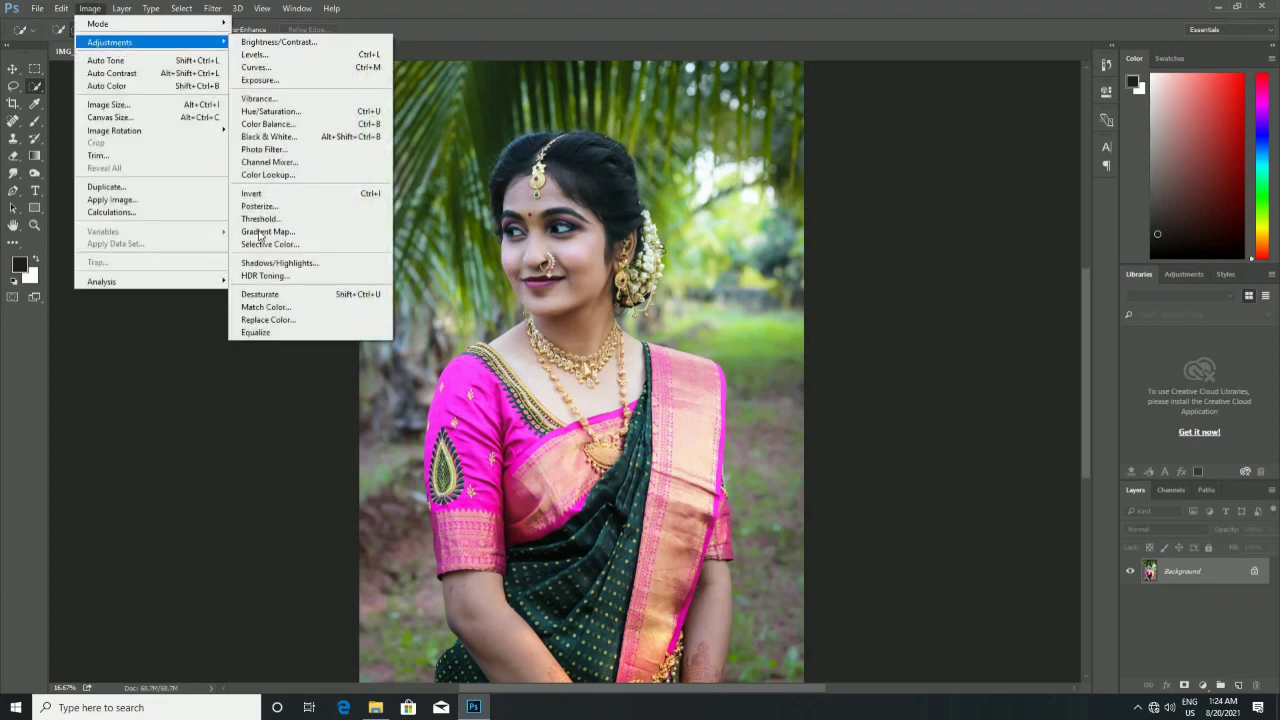
{"action": "left_click", "coordinate": [385, 244]}
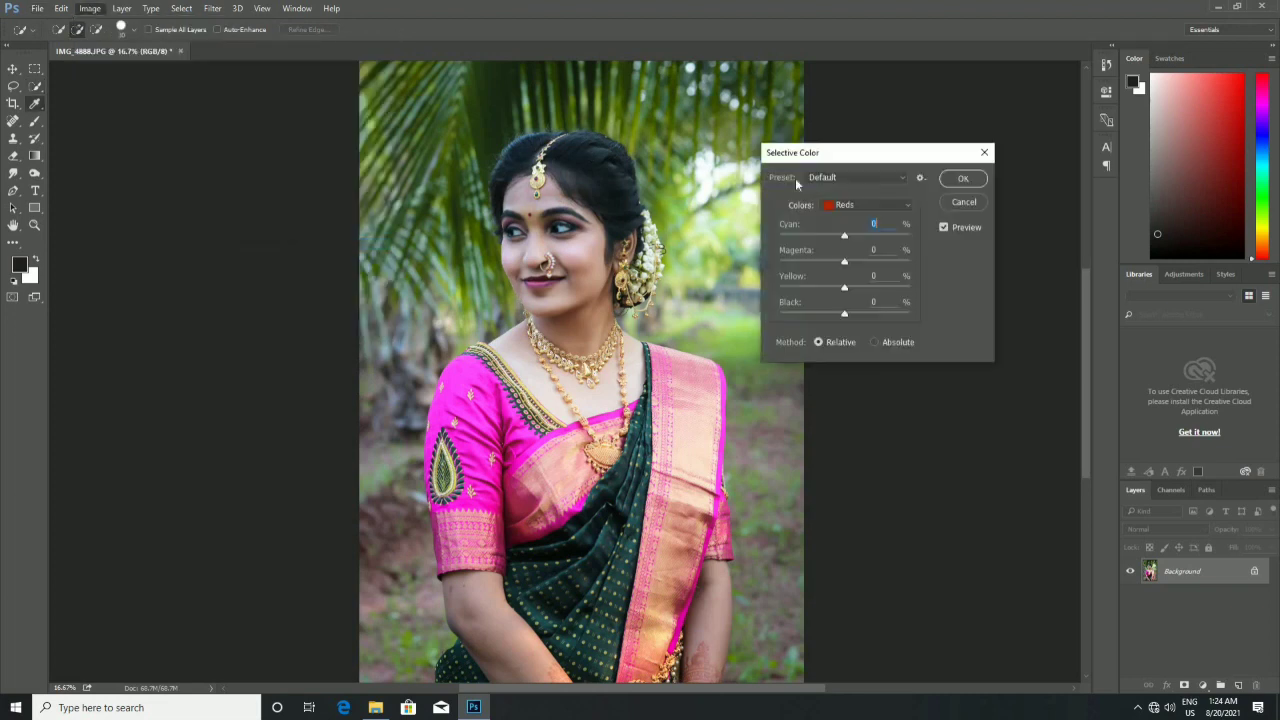
{"action": "left_click", "coordinate": [866, 204]}
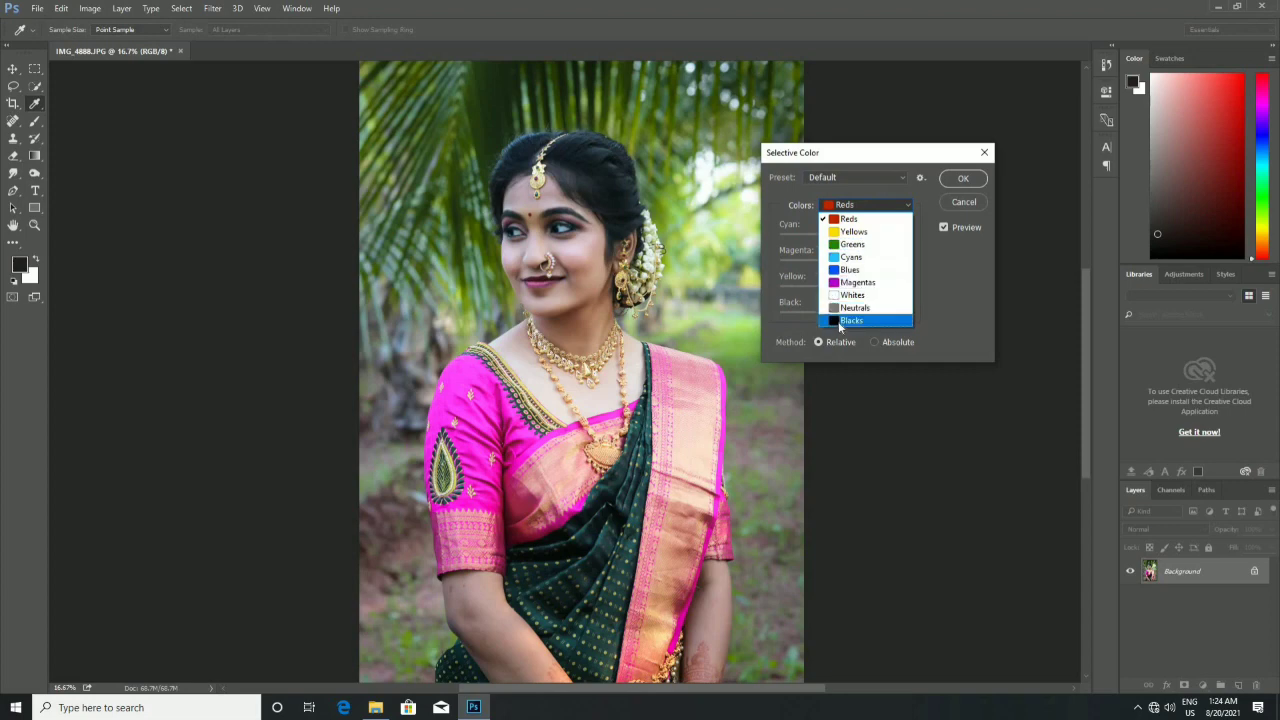
{"action": "left_click", "coordinate": [845, 320]}
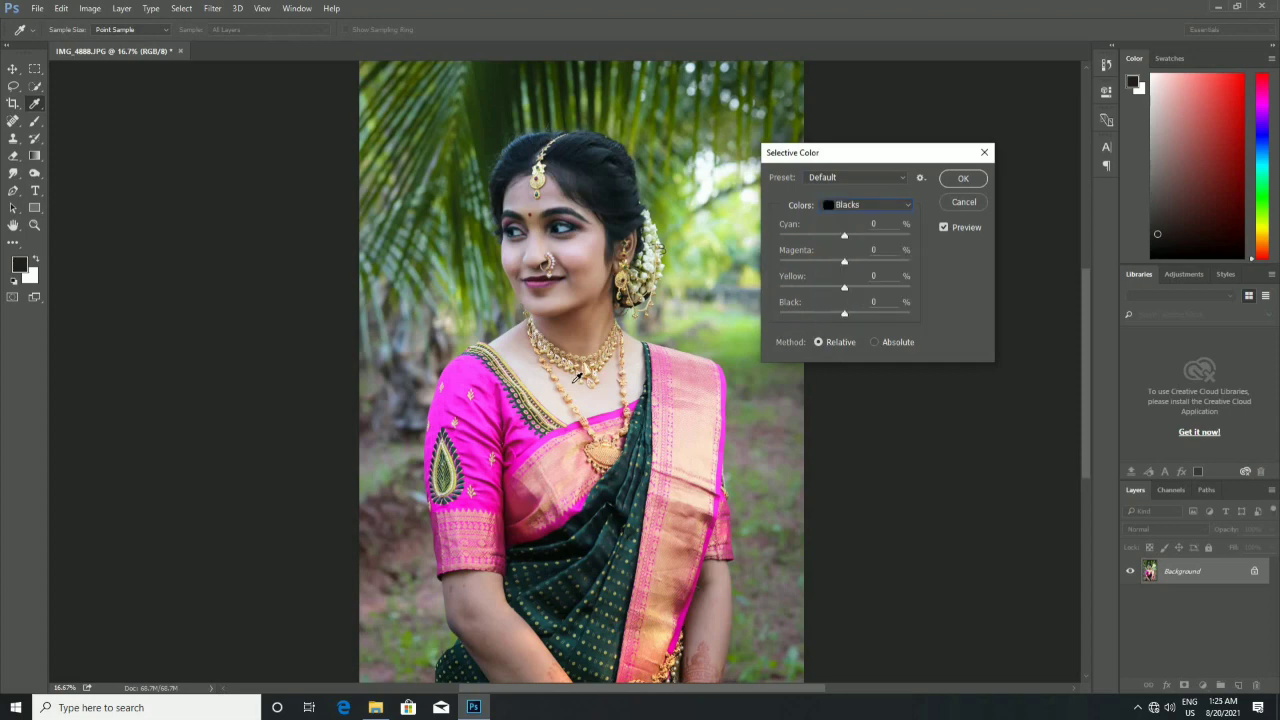
{"action": "key", "text": "ctrl+minus"}
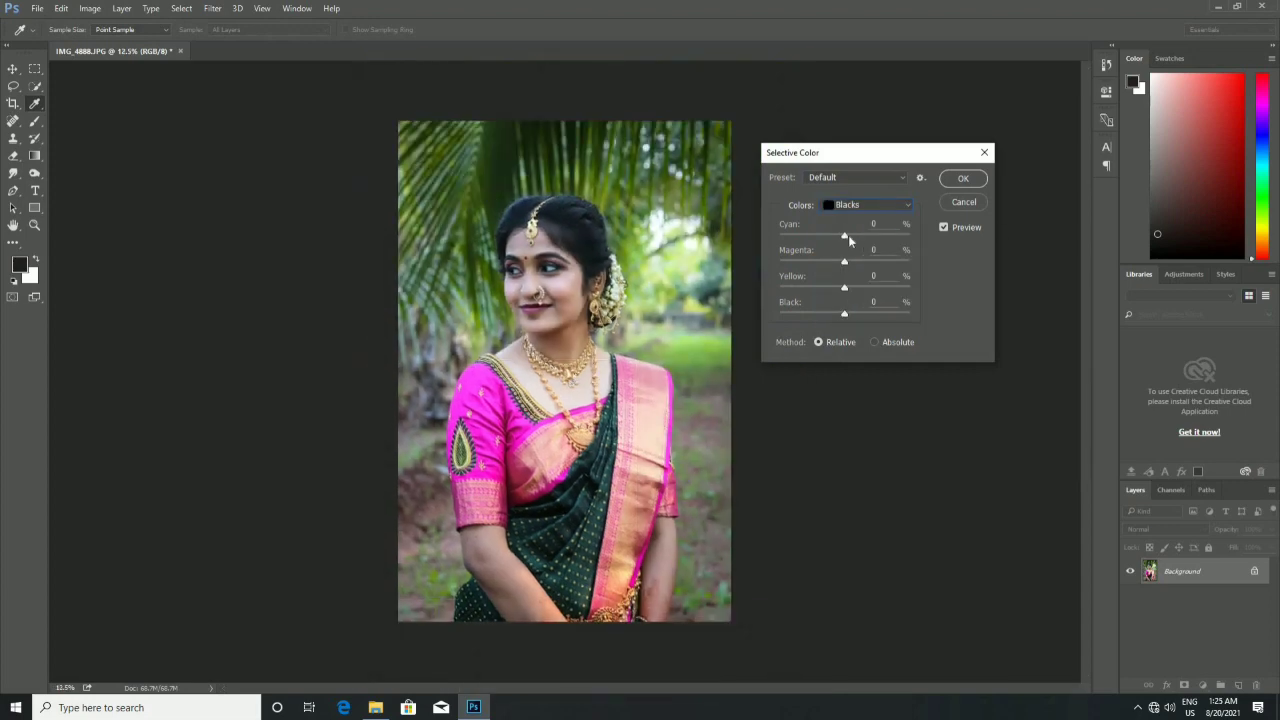
{"action": "mouse_move", "coordinate": [845, 236]}
{"action": "left_mouse_down"}
{"action": "mouse_move", "coordinate": [869, 235]}
{"action": "mouse_move", "coordinate": [883, 254]}
{"action": "left_mouse_up"}
{"action": "left_click_drag", "start_coordinate": [877, 254], "coordinate": [860, 251]}
{"action": "left_click_drag", "start_coordinate": [859, 238], "coordinate": [853, 238]}
{"action": "left_click", "coordinate": [963, 179]}
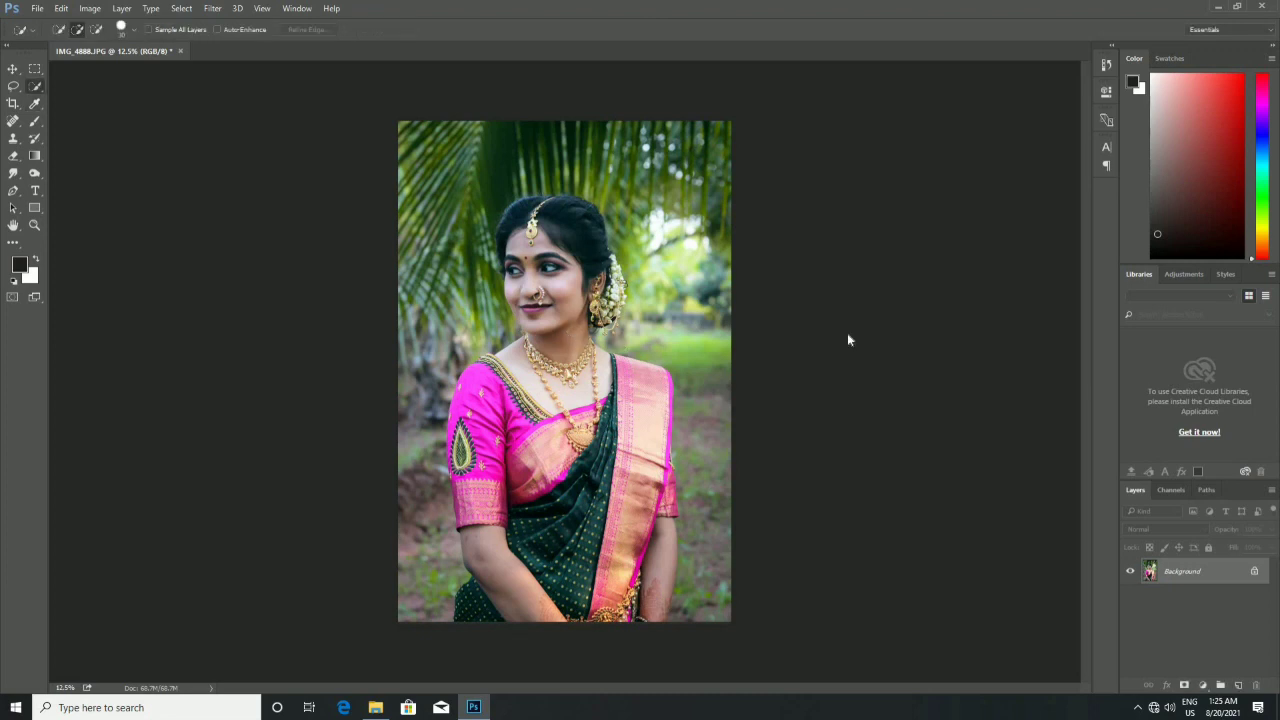
Brighten the whole portrait with a Curves point from input 119 to output 136
{"action": "key", "text": "ctrl+m"}
{"action": "left_click_drag", "start_coordinate": [849, 454], "coordinate": [844, 451]}
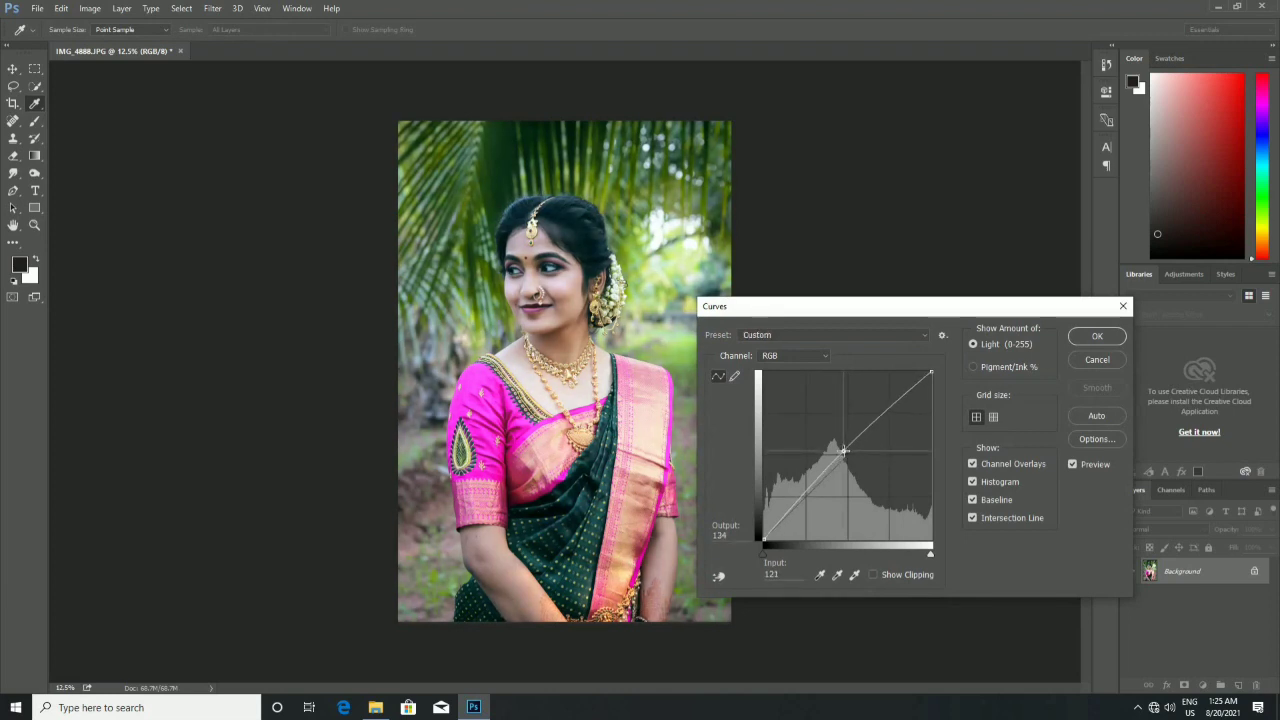
{"action": "left_click_drag", "start_coordinate": [844, 451], "coordinate": [842, 450]}
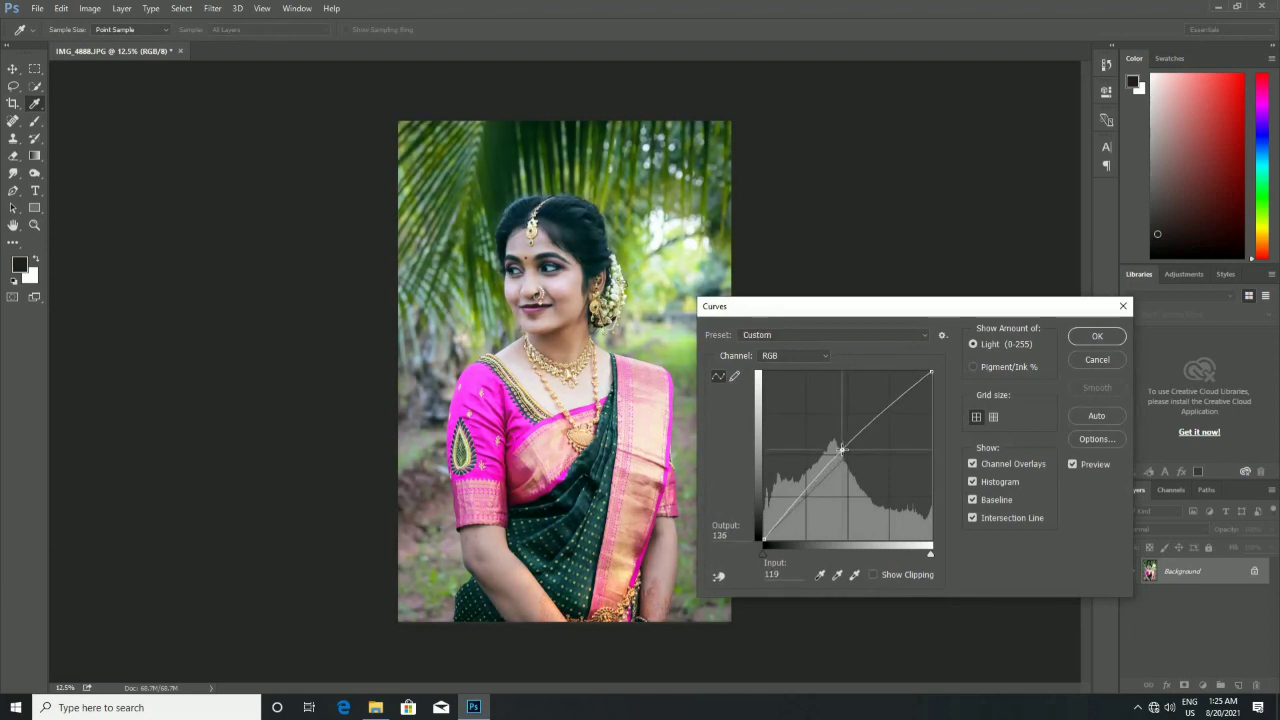
{"action": "left_click", "coordinate": [1097, 336]}
{"action": "key", "text": "ctrl+plus"}
{"action": "key", "text": "ctrl+plus"}
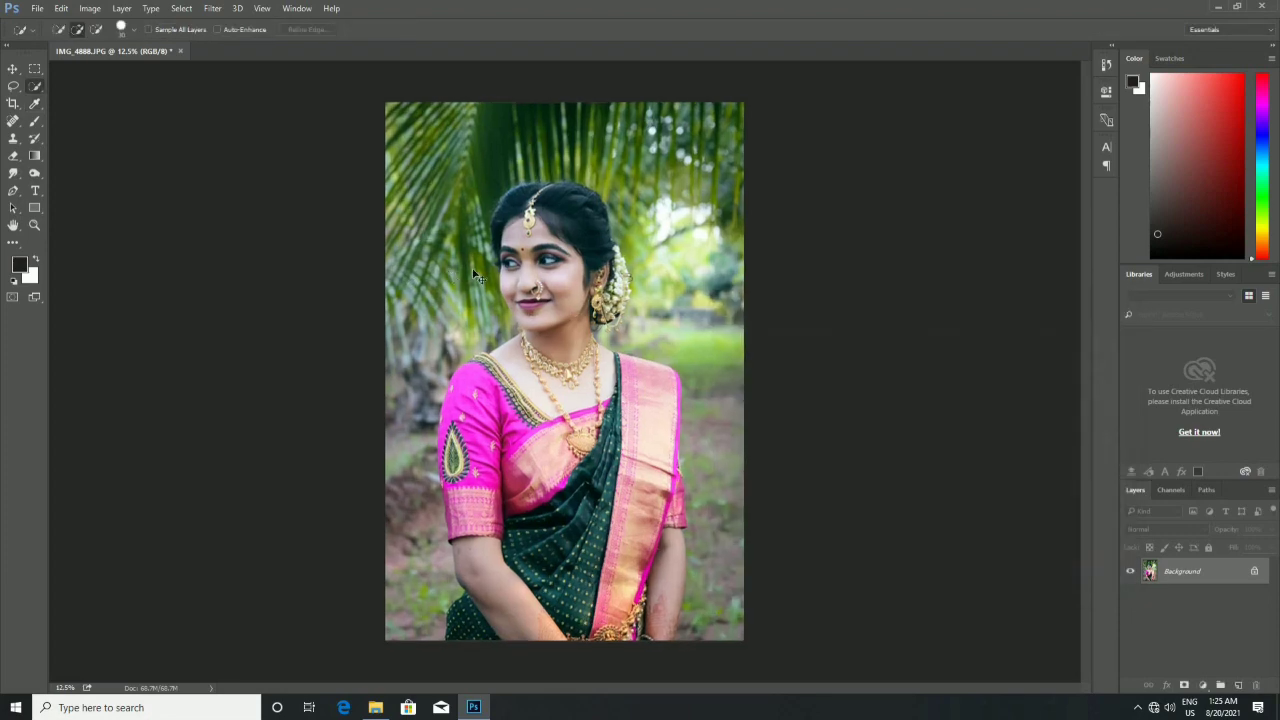
{"action": "key", "text": "ctrl+minus"}
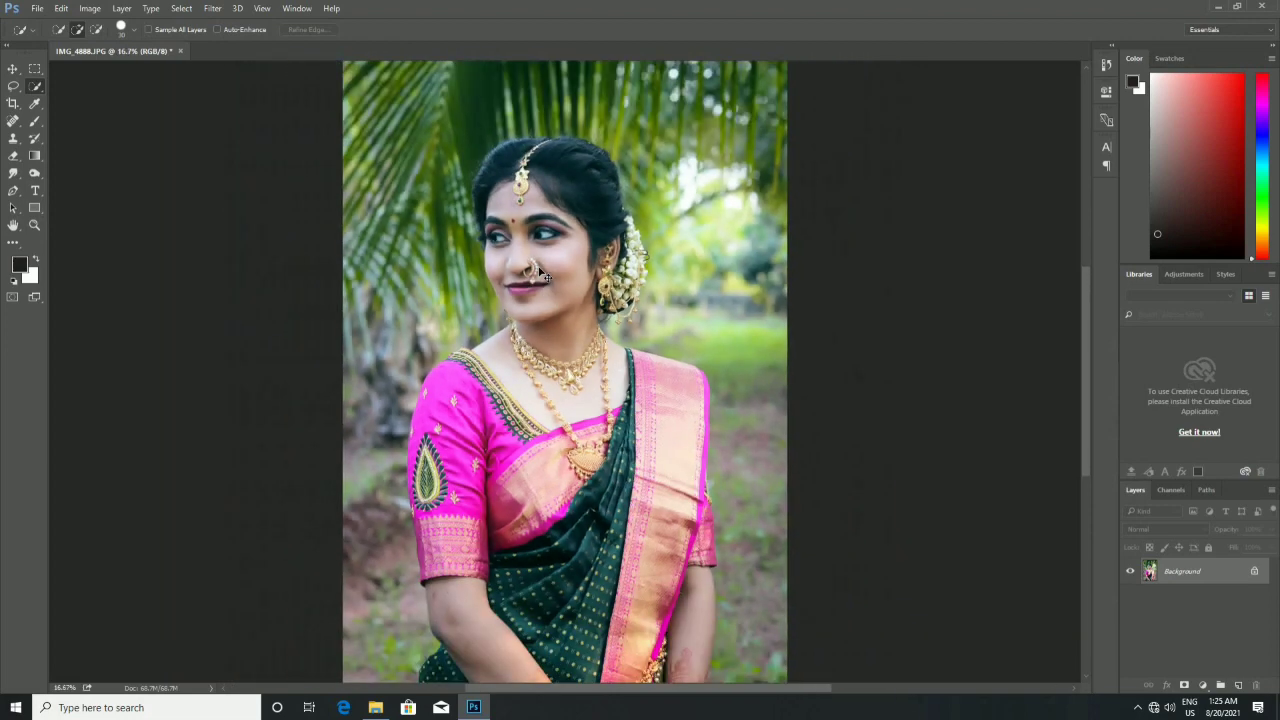
{"action": "key", "text": "ctrl+minus"}
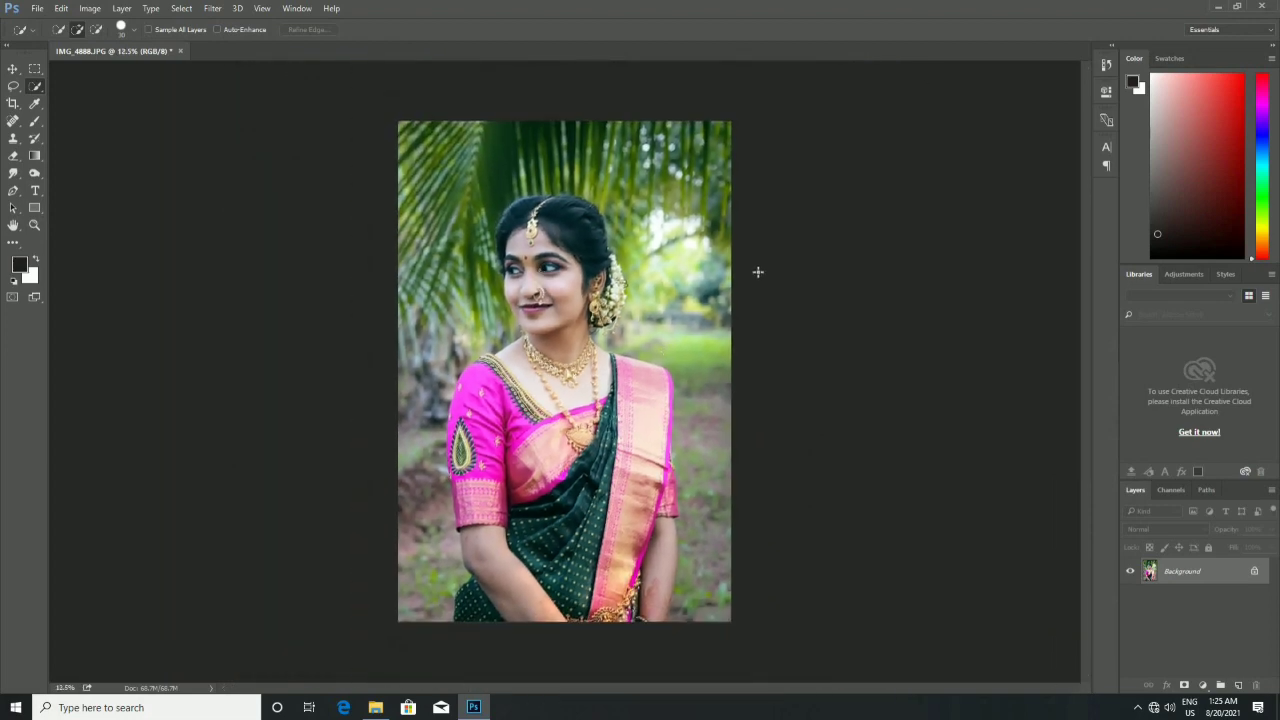